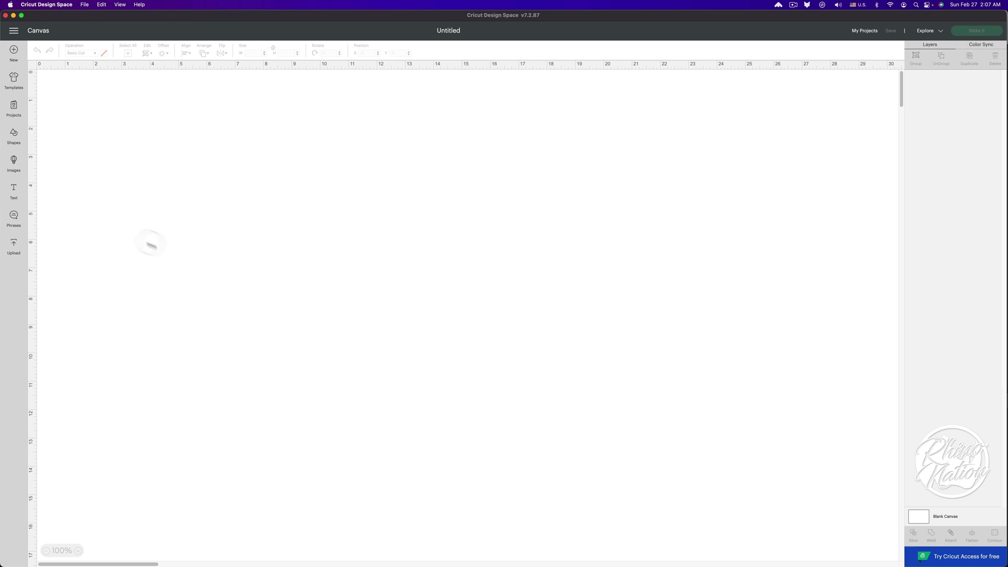
- Add the text "M" to the canvas and set its font to Times New Roman
click(14, 194)
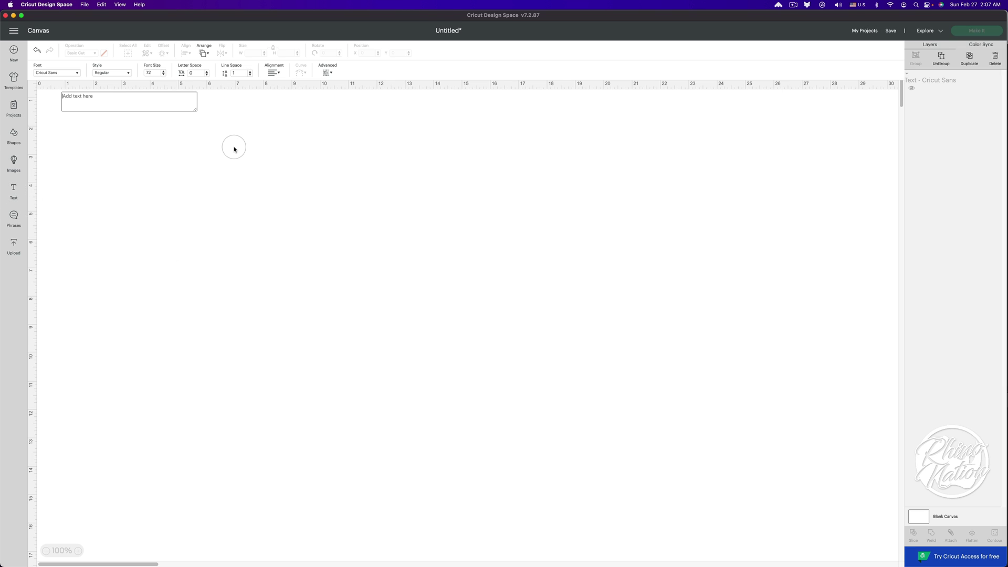
text(M)
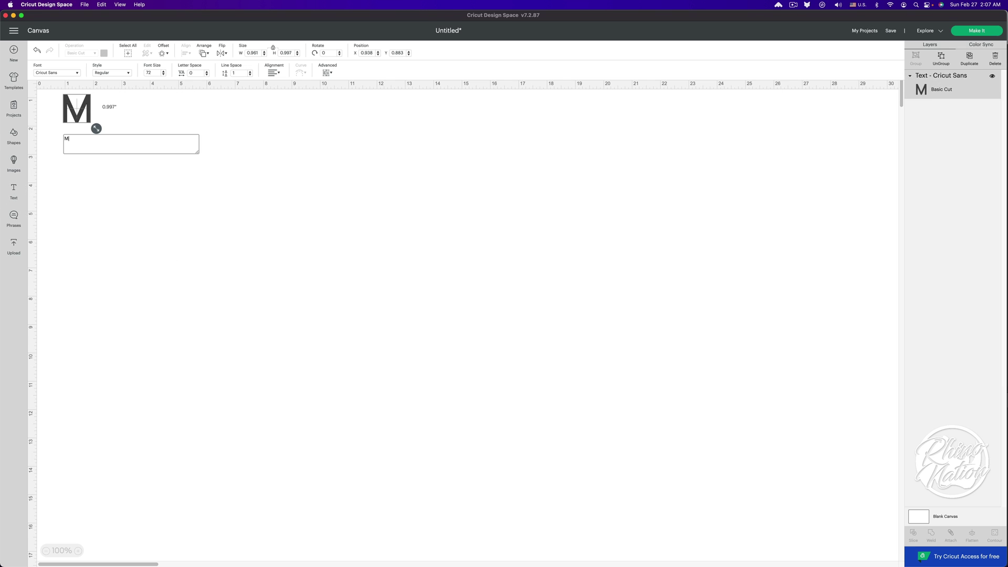
drag(72, 140, 46, 140)
click(57, 73)
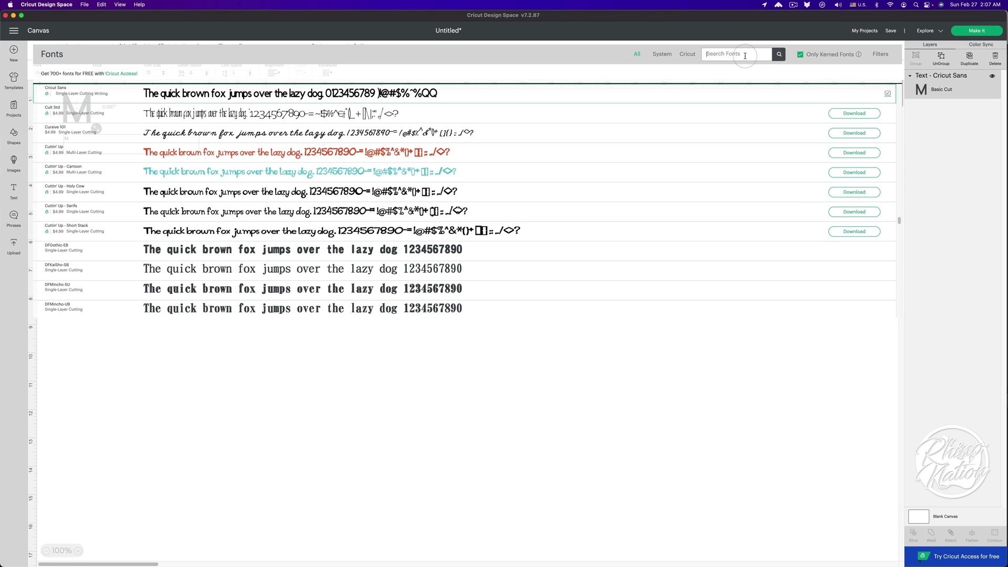
text(times new roman)
key(Return)
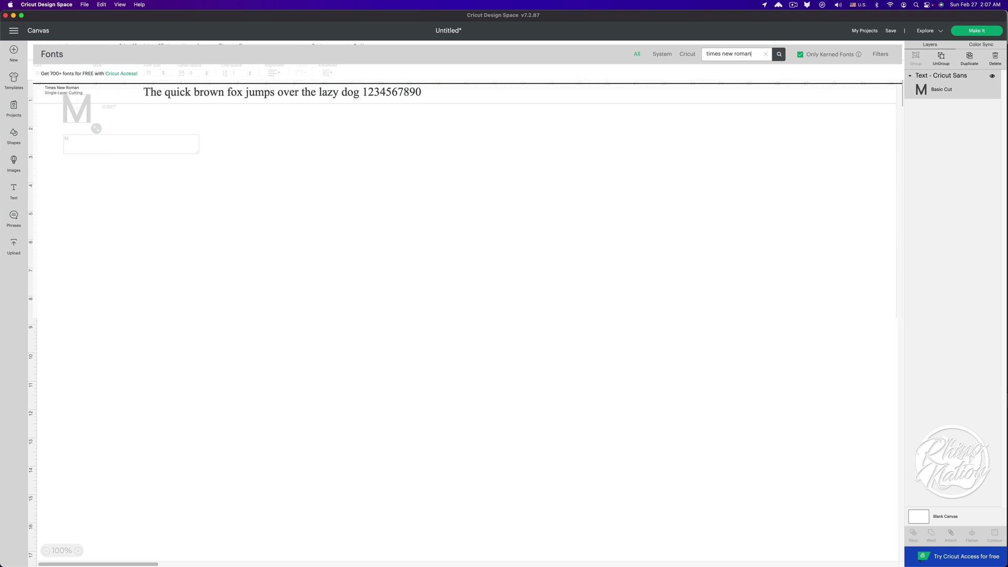
click(349, 102)
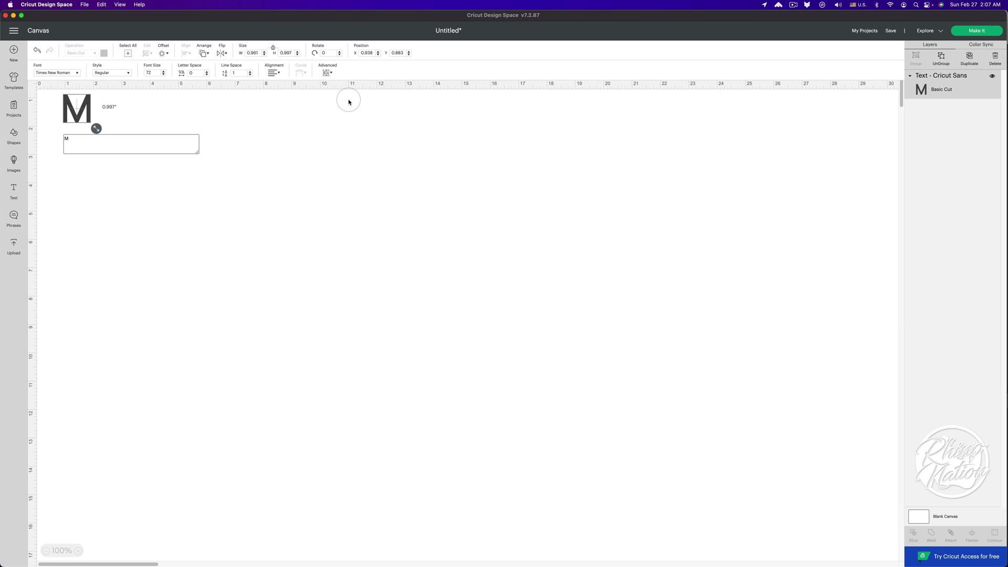
- Make the M bold and enlarge it near the canvas centre to about 11.15 by 8.15 inches
drag(120, 126, 225, 236)
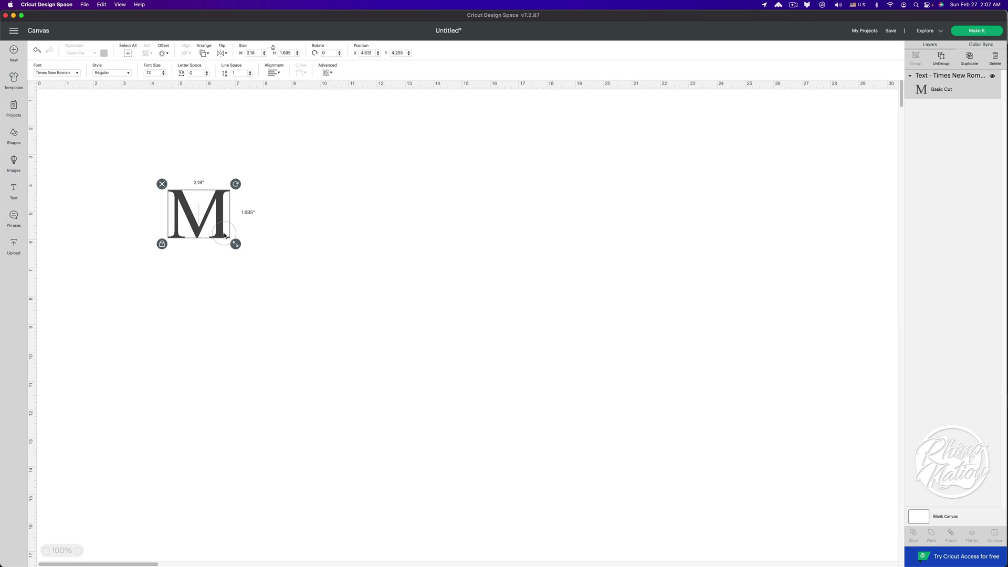
click(112, 73)
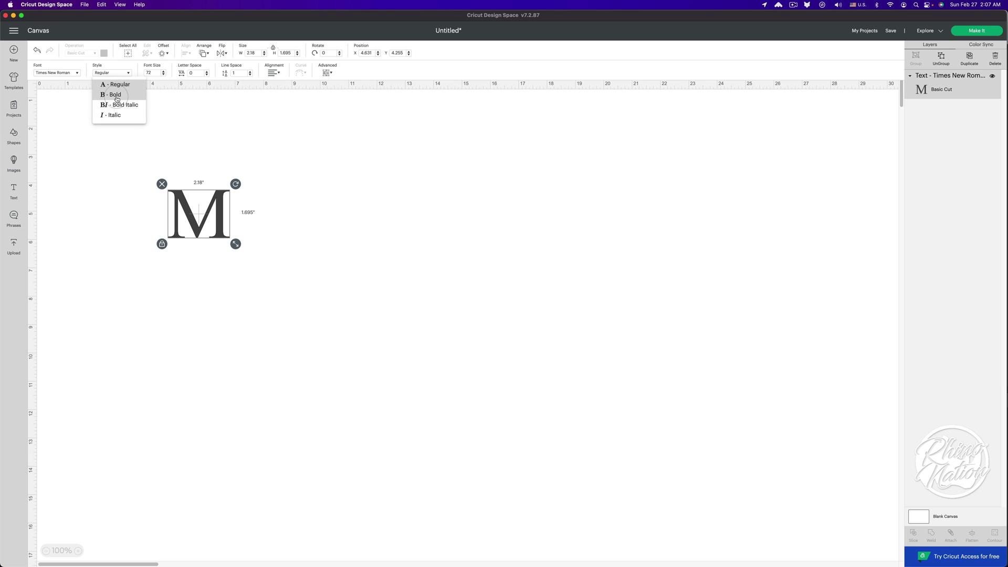
click(117, 96)
drag(228, 209, 330, 172)
drag(343, 207, 530, 395)
drag(521, 321, 582, 327)
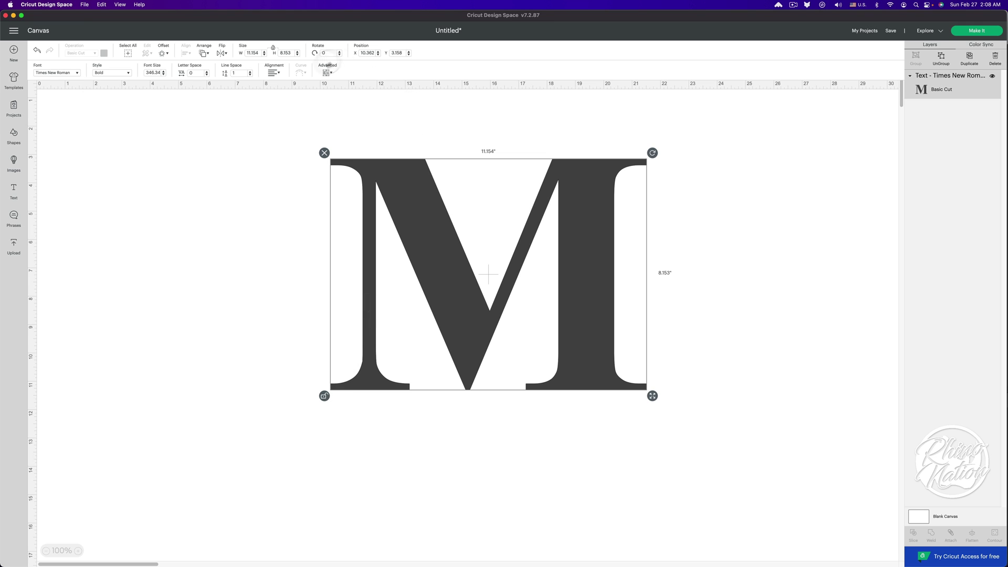
- Set the M's width to 9 inches and height to 8 inches, and shift it slightly on the canvas
click(253, 54)
double_click(252, 54)
text(9)
key(Tab)
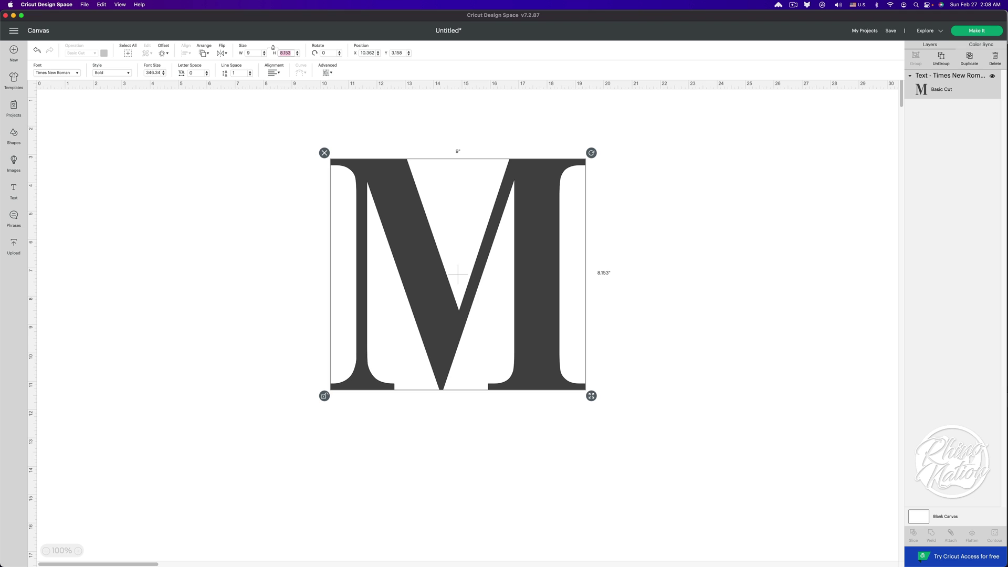
text(8)
key(Return)
mouse_move(410, 221)
mouse_down()
mouse_move(428, 243)
mouse_move(419, 227)
mouse_up()
click(317, 238)
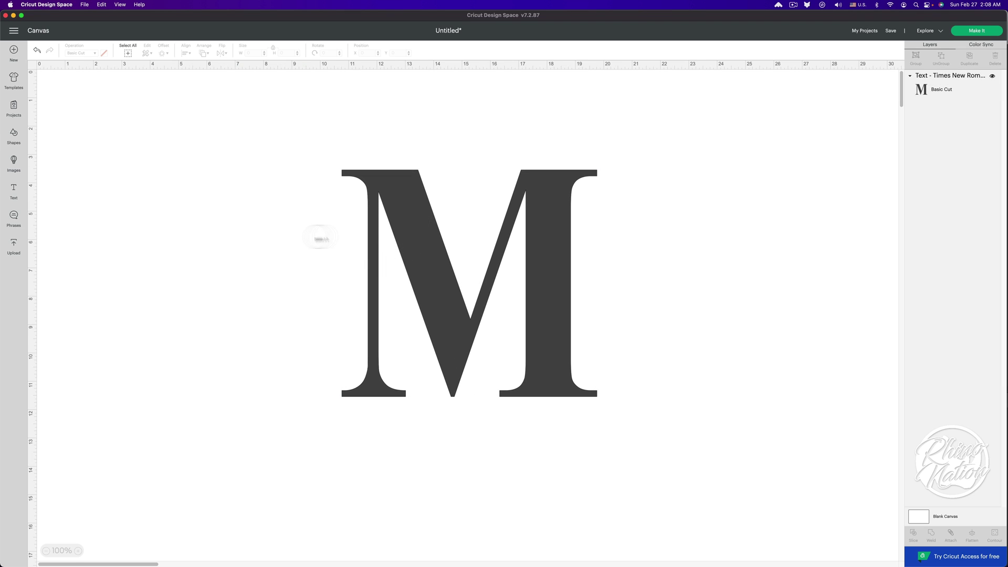
- Change the M's material colour to blue
click(427, 229)
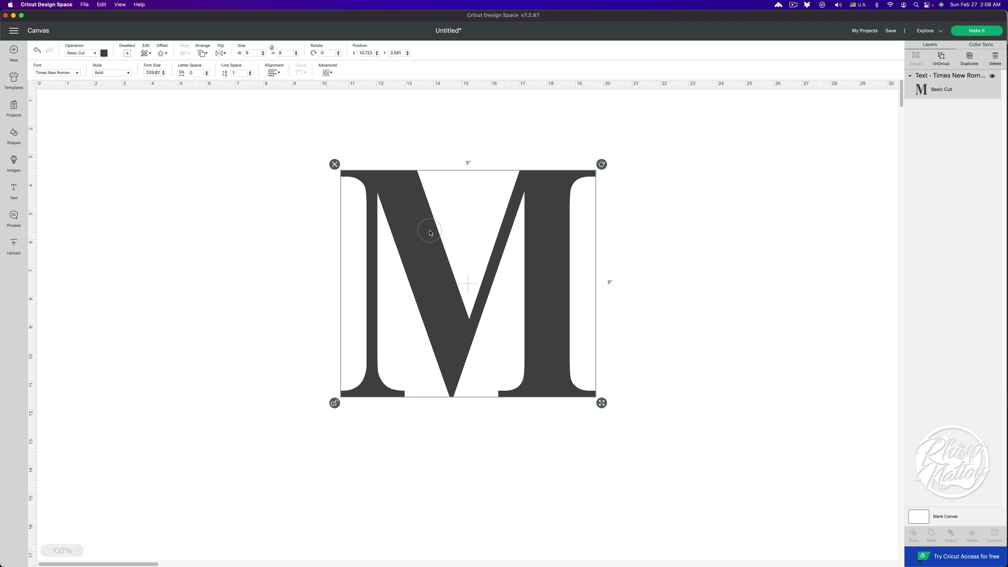
click(103, 53)
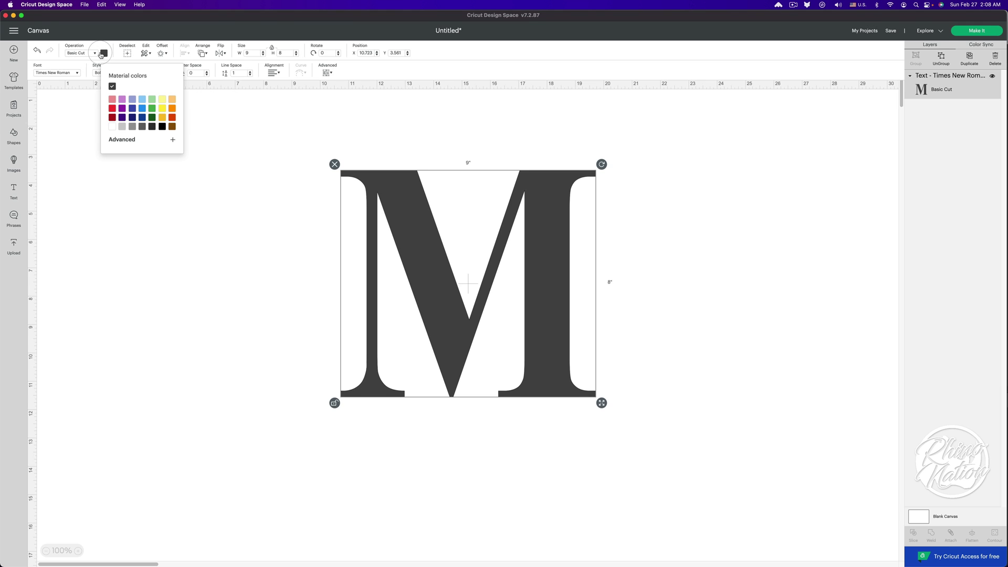
click(142, 109)
click(333, 224)
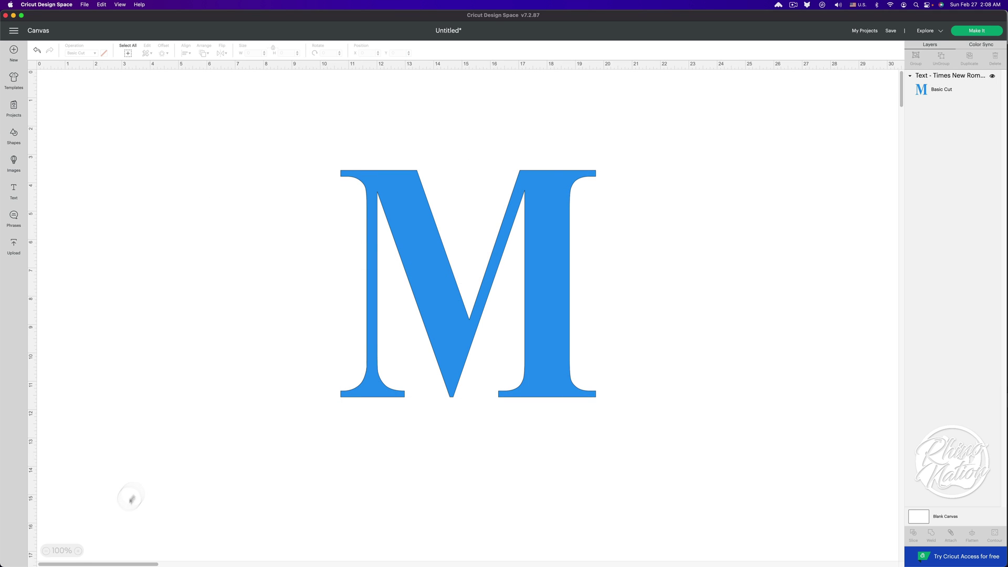
- Reposition the blue M to about X 10.75, Y 4.28 on the canvas
click(78, 551)
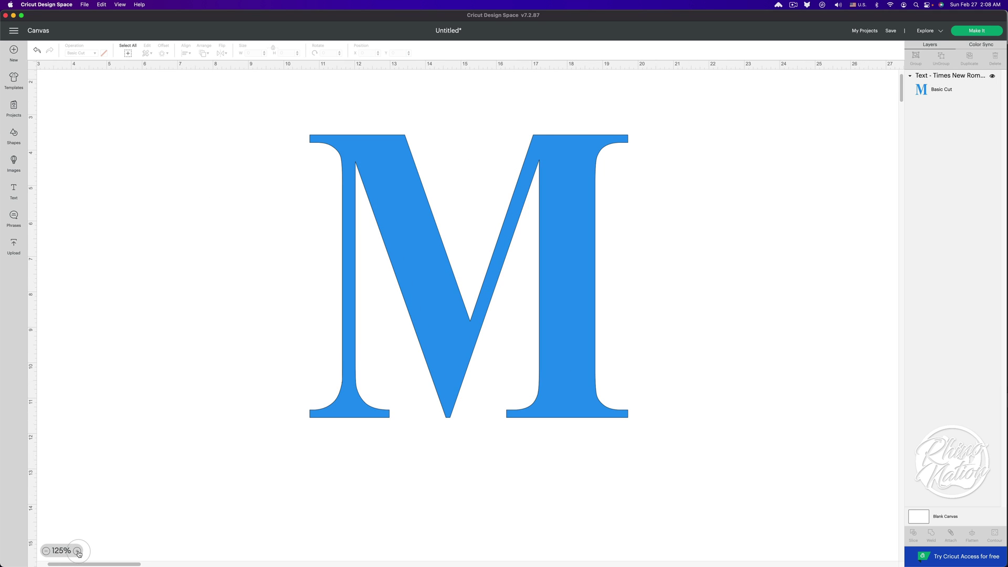
click(78, 551)
click(444, 313)
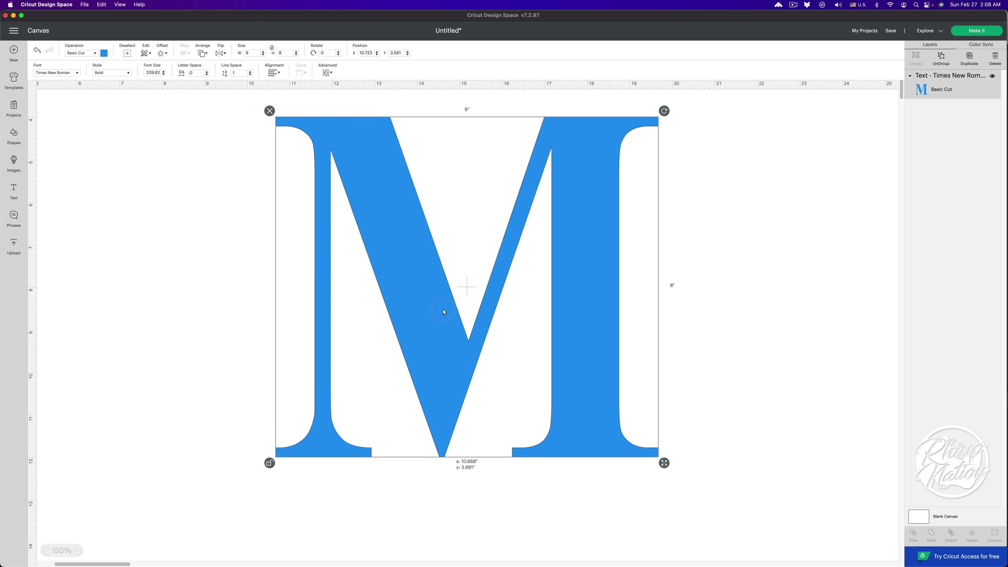
drag(444, 315, 446, 323)
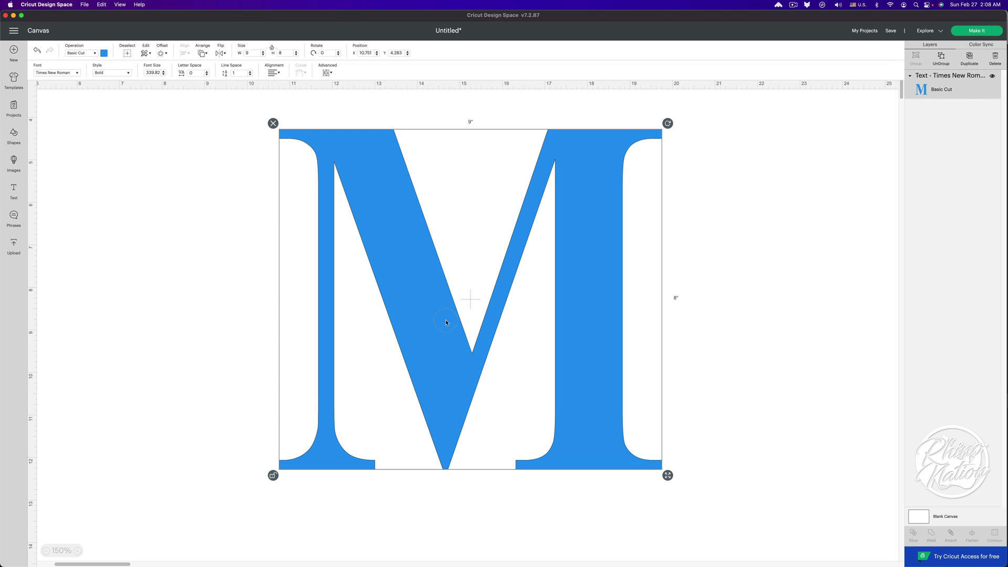
click(770, 300)
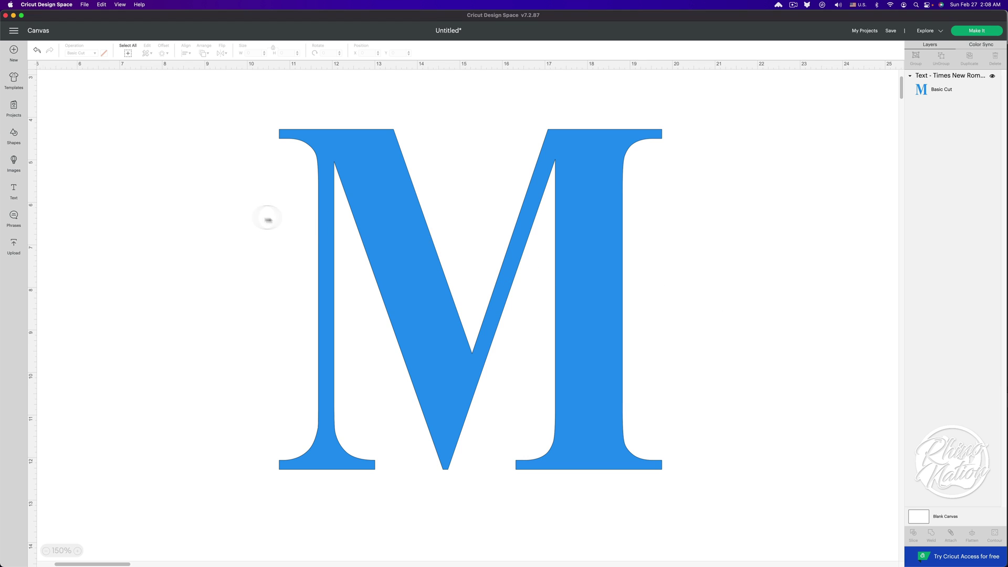
- Insert a square shape and place it over the thin left stem of the M
click(14, 133)
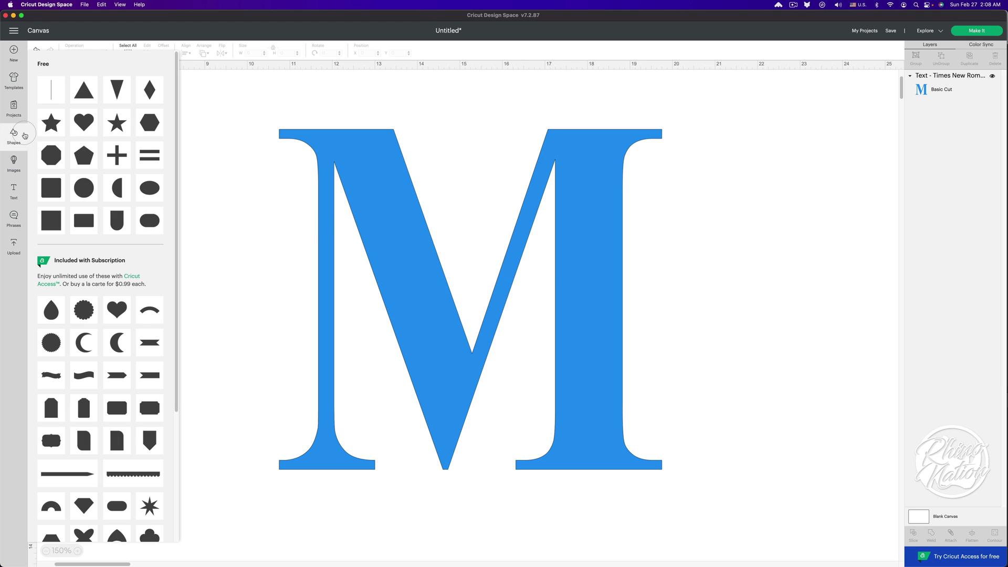
click(50, 222)
drag(107, 134, 284, 282)
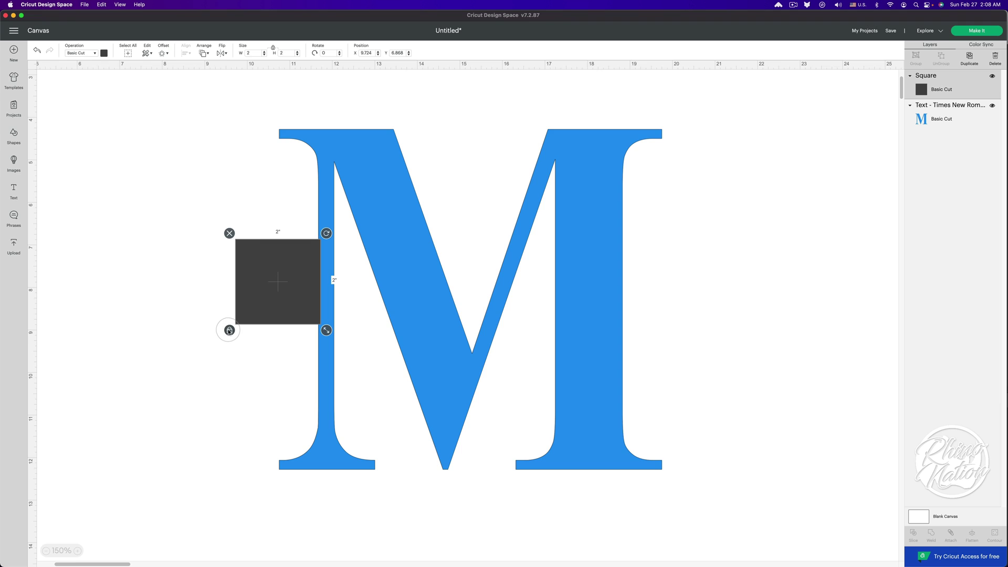
- Unlock the square's proportions and resize it to 10 by 2.25 inches, positioned as a band across the M
click(229, 331)
click(286, 53)
click(252, 53)
text(10)
key(Tab)
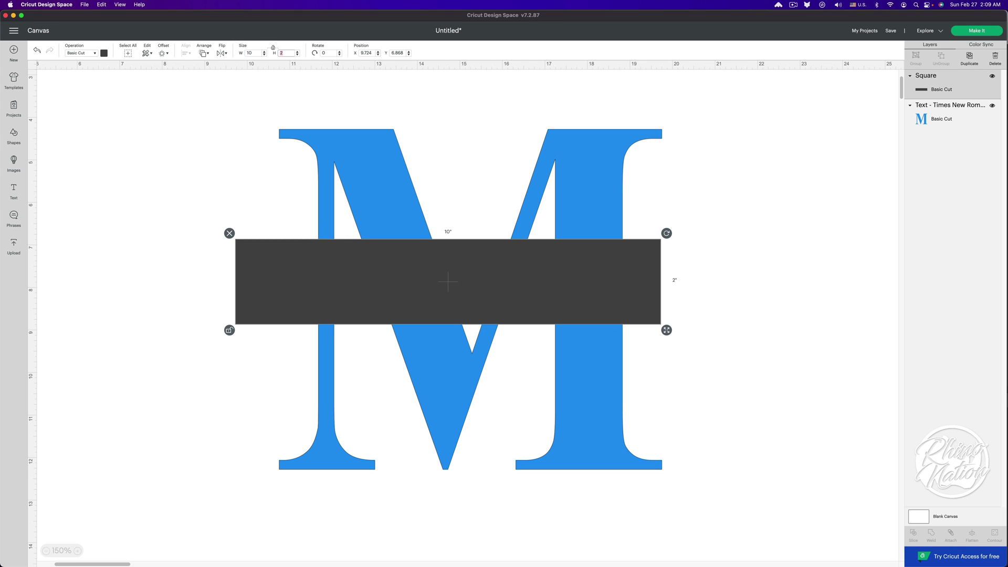
mouse_move(520, 271)
mouse_down()
mouse_move(544, 268)
mouse_move(532, 263)
mouse_up()
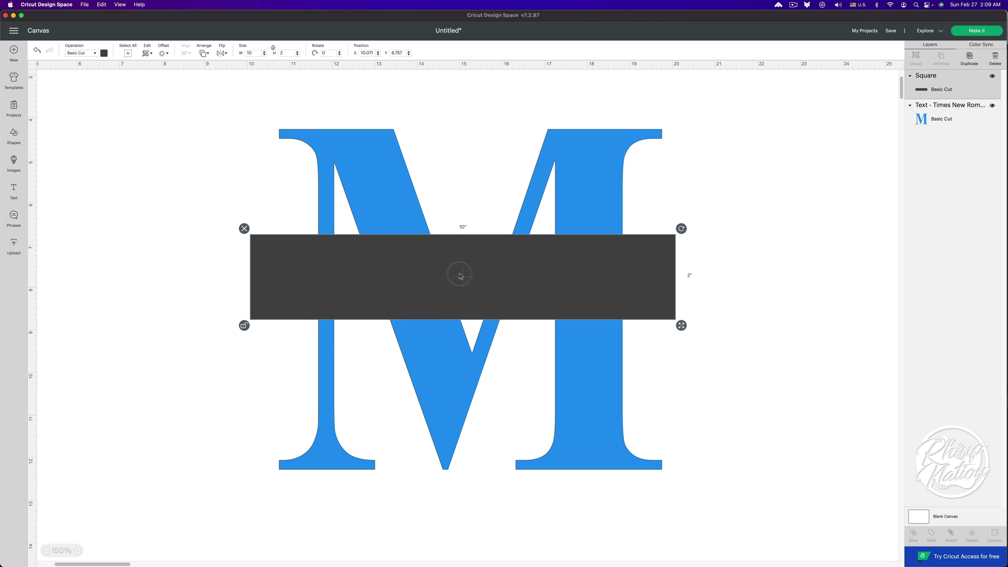
click(283, 53)
text(25)
key(Return)
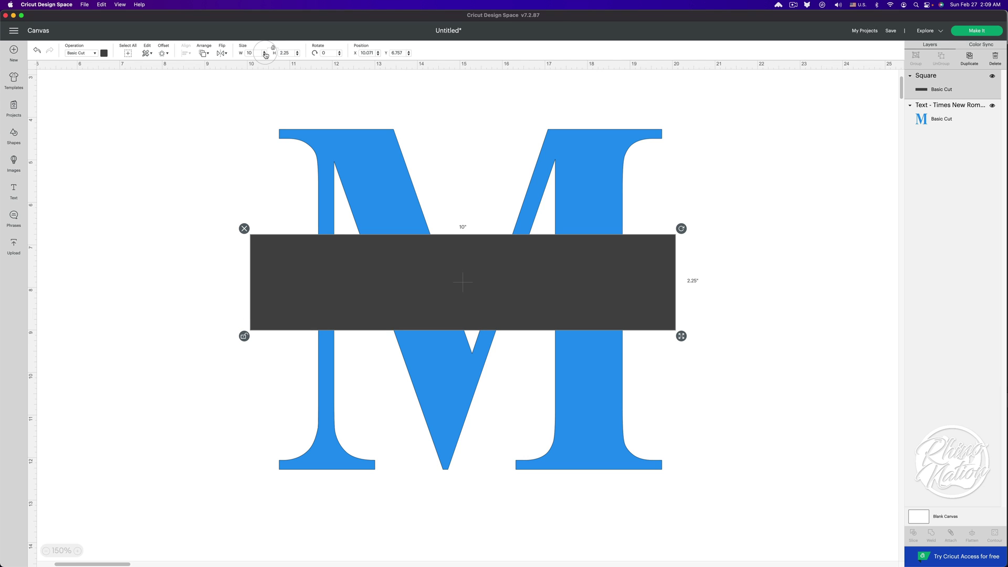
- Change the rectangle's material colour to golden yellow
click(104, 53)
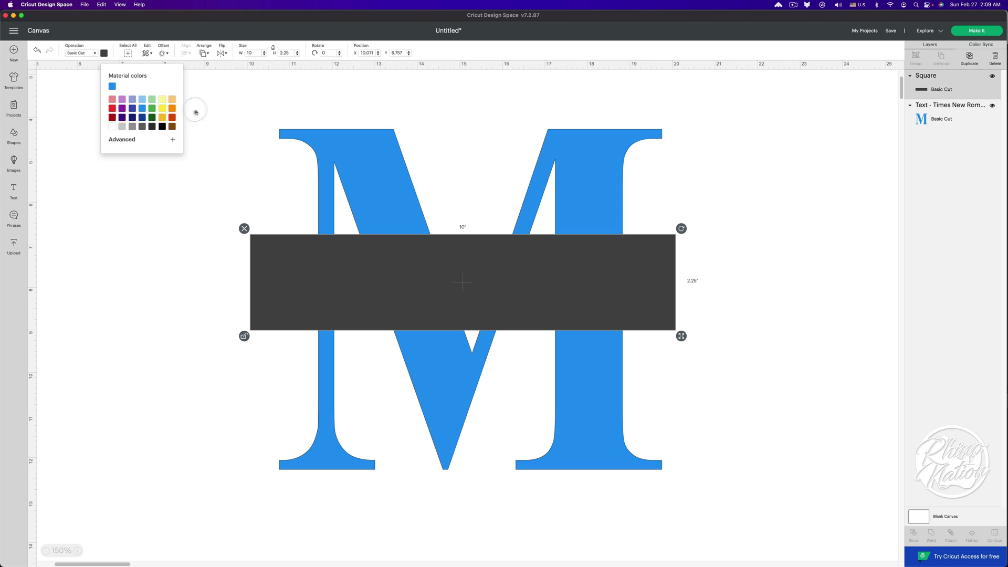
click(164, 112)
click(164, 119)
click(196, 210)
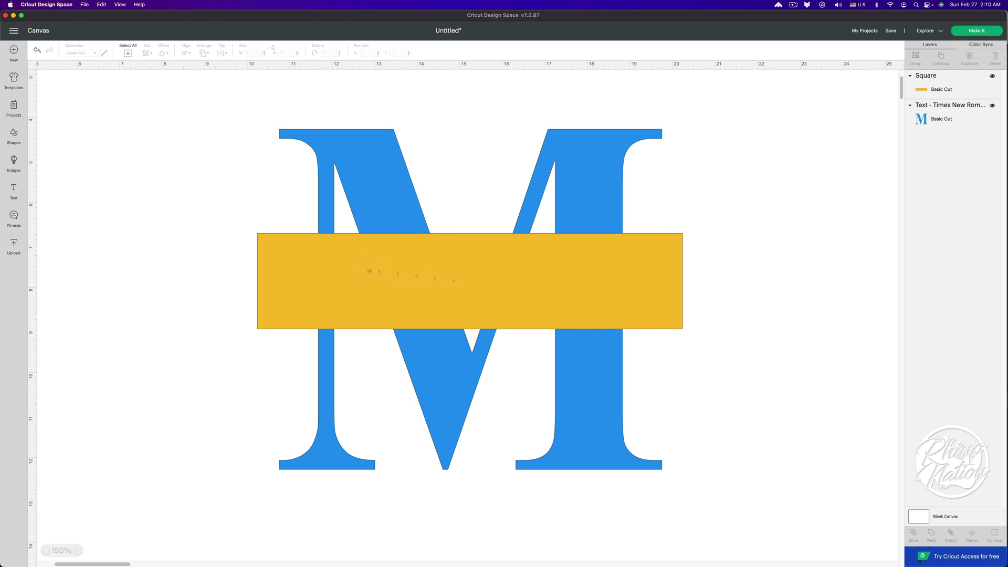
- Centre the rectangle and the M on each other both horizontally and vertically
drag(200, 95, 734, 521)
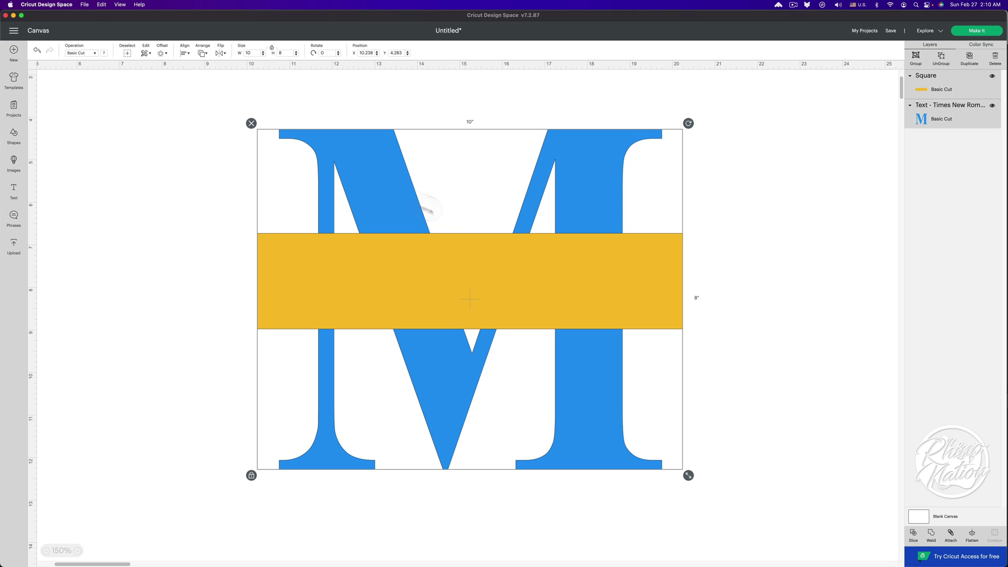
click(185, 53)
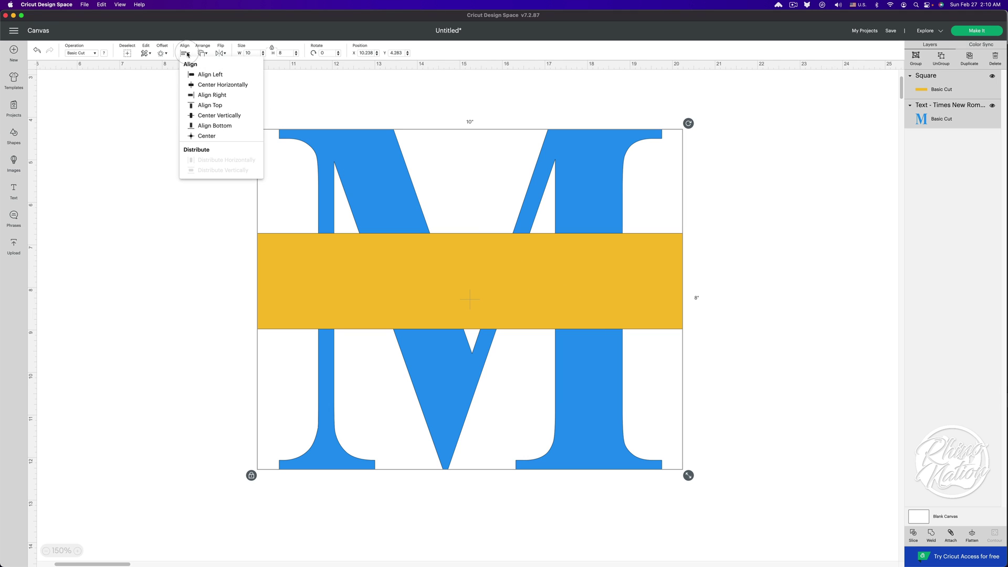
click(202, 138)
click(233, 202)
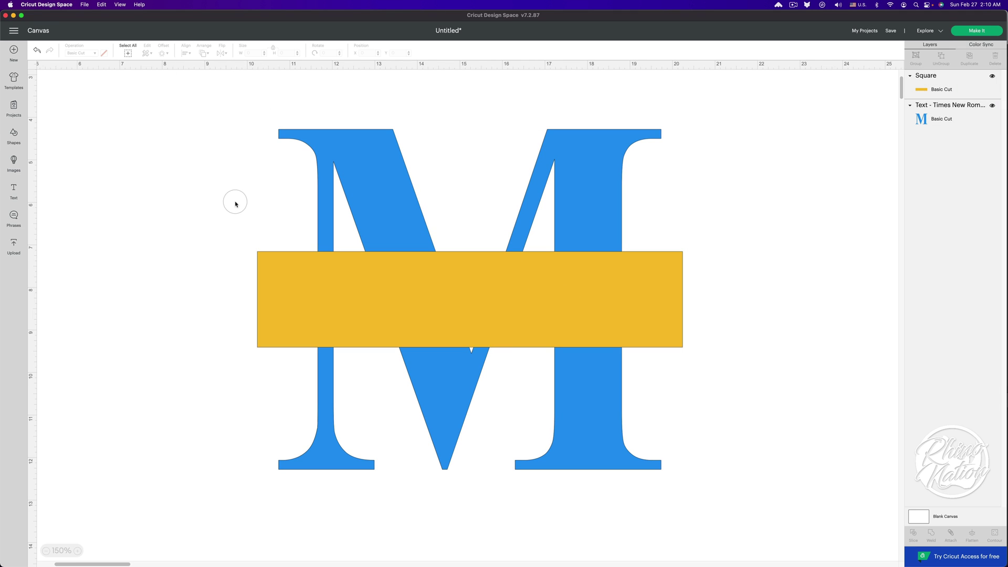
- Nudge the yellow rectangle straight up to about Y 6.66, above the M's centre
click(479, 333)
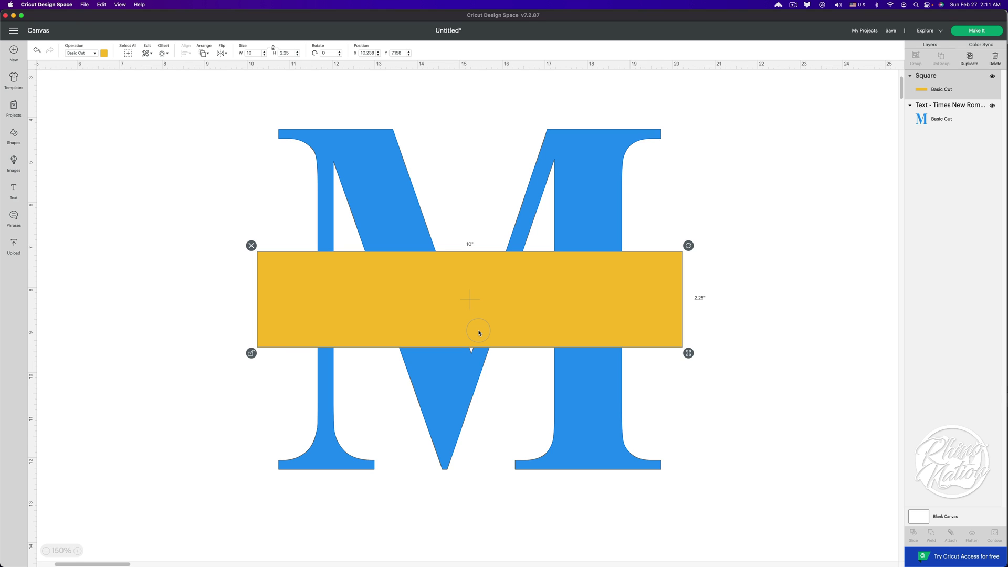
key(Up)
key(Up)
key(Up)
key(Up)
key(Up)
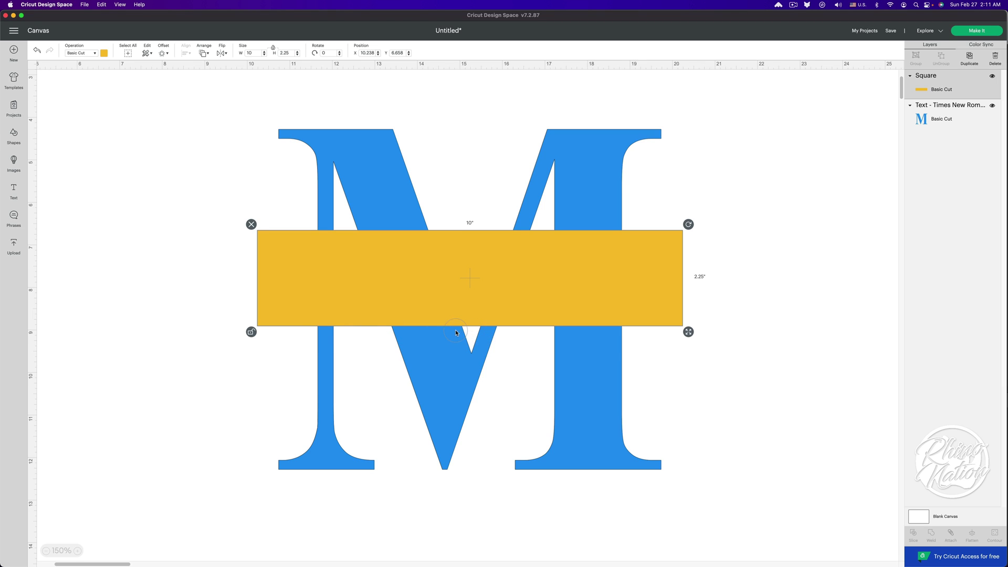
click(747, 270)
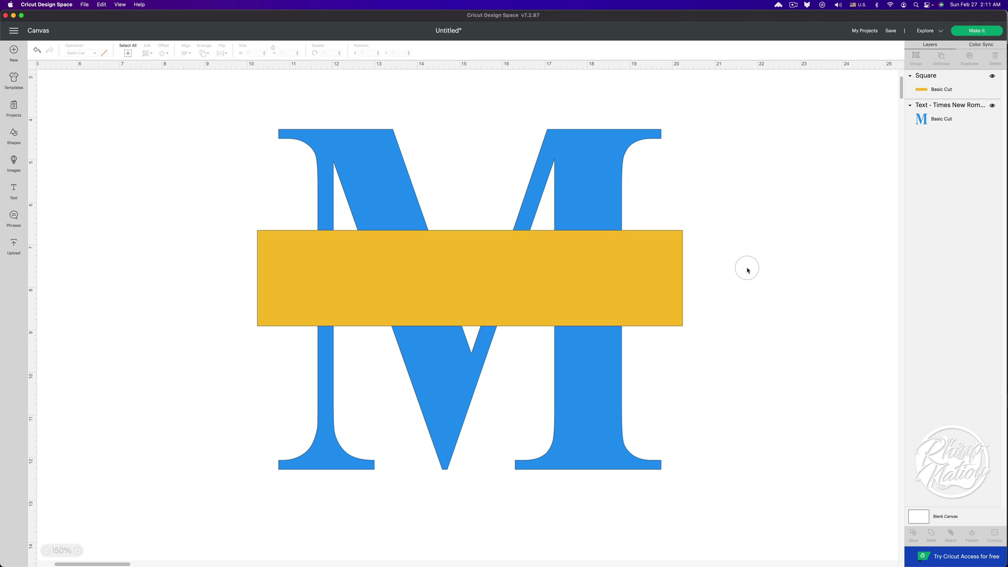
- Create a 0.25 inch offset around the yellow rectangle with square corners
click(581, 277)
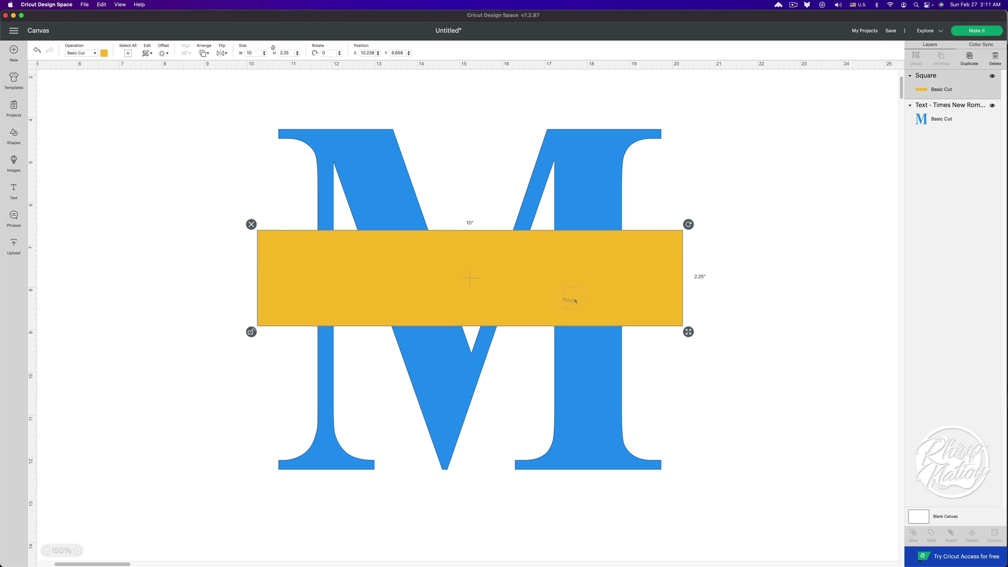
click(164, 53)
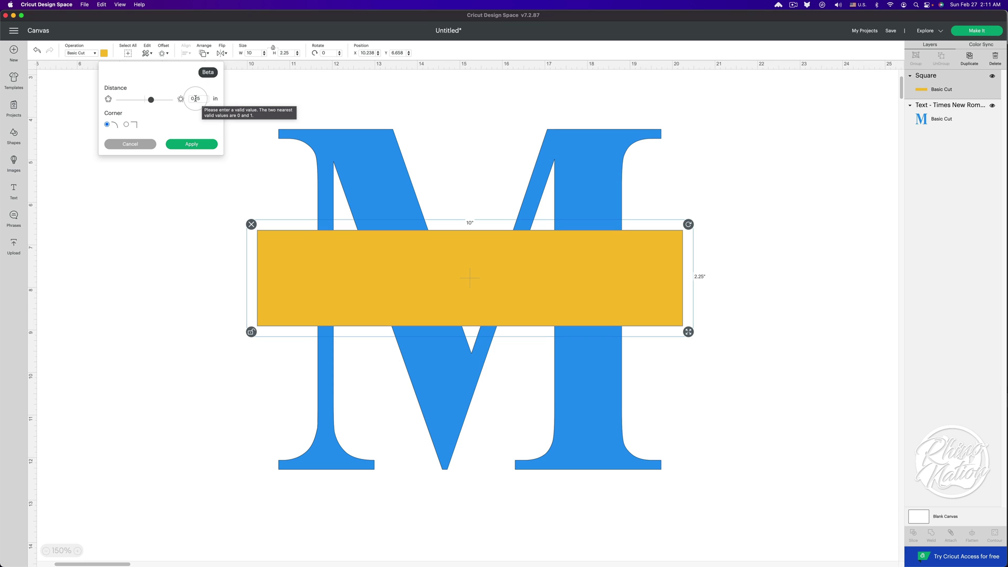
click(195, 99)
text(1)
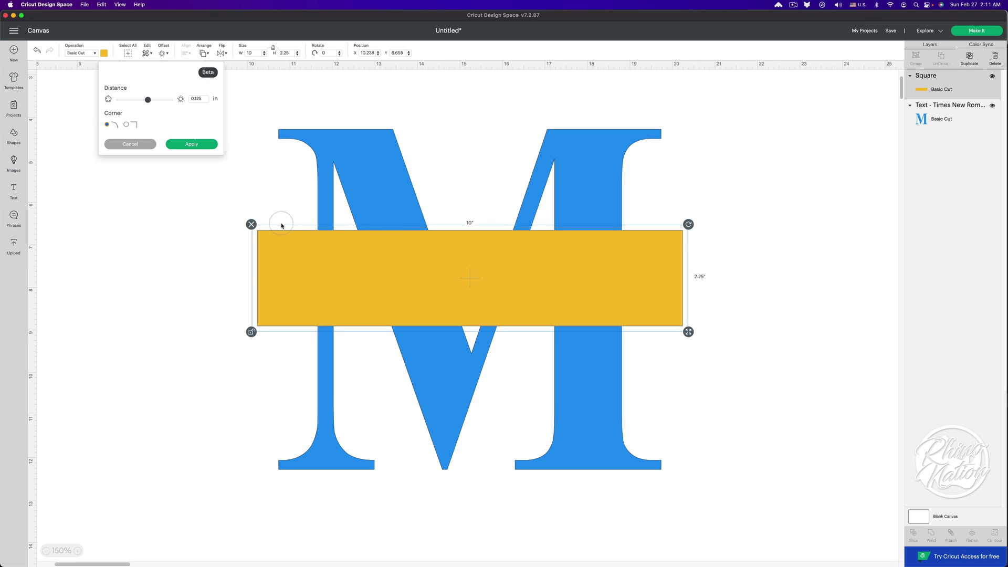
click(205, 100)
text(25)
key(Return)
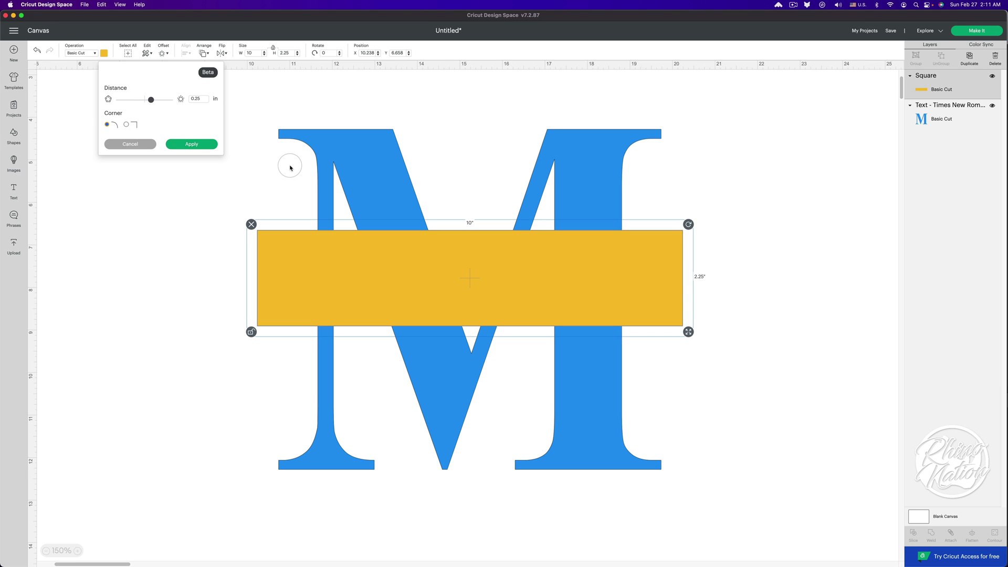
click(107, 126)
click(126, 125)
click(201, 145)
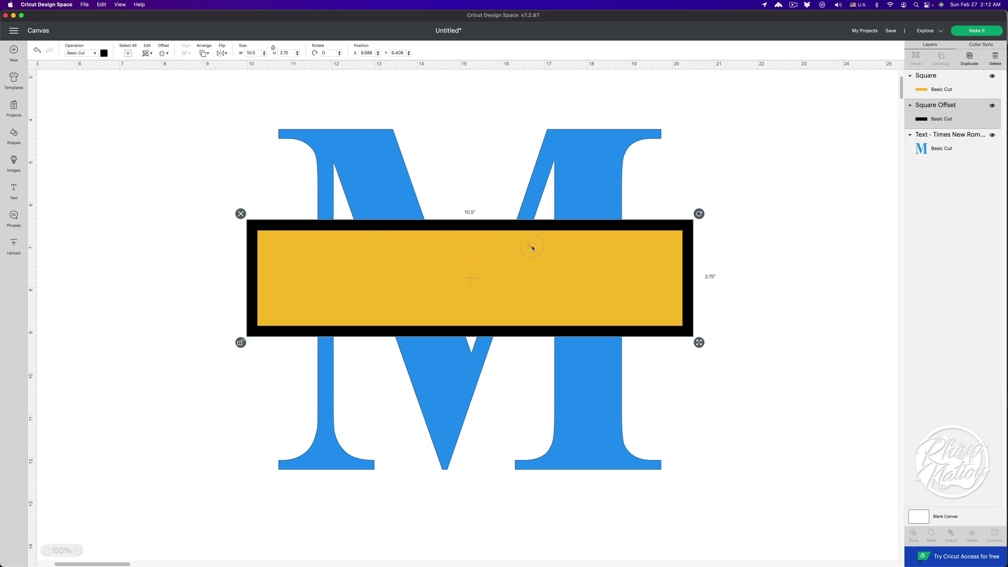
- Change the material colour of the rectangle's offset to purple
drag(512, 260, 527, 327)
key(super+z)
click(252, 224)
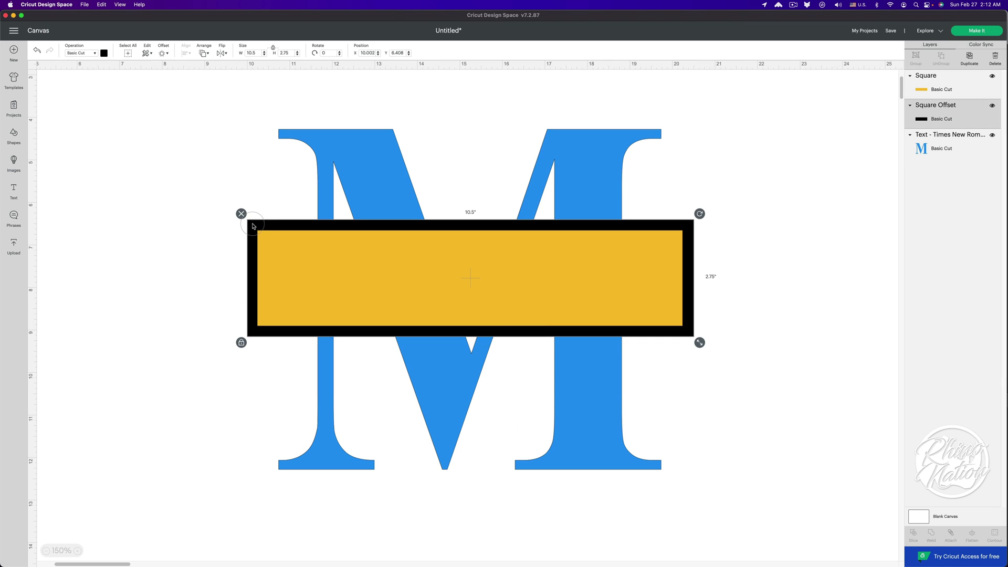
click(104, 53)
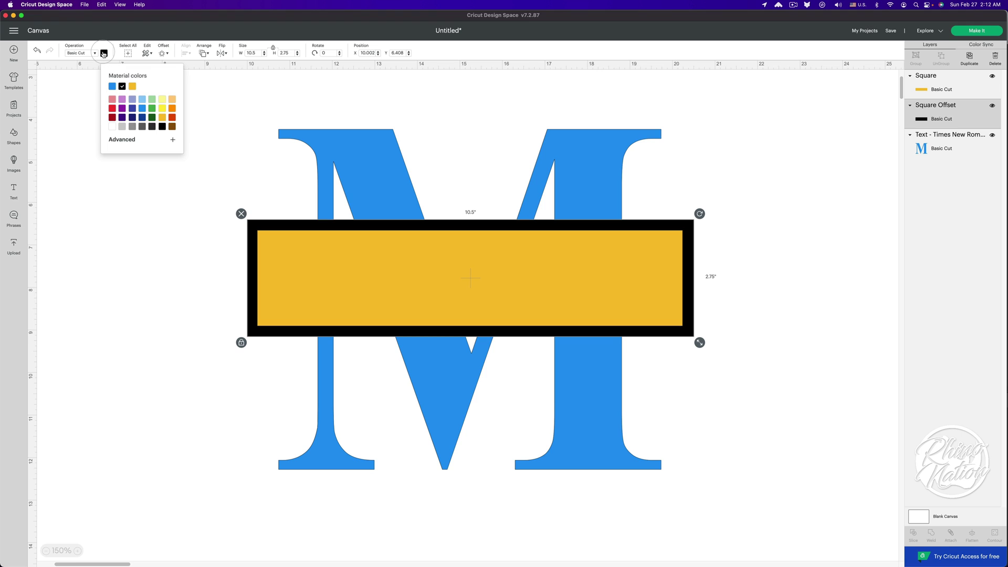
click(173, 108)
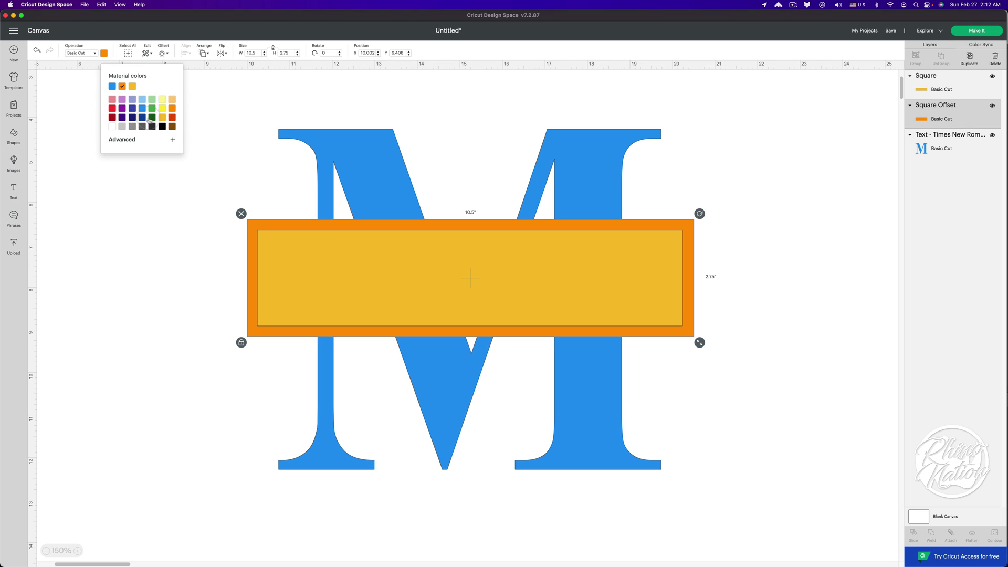
click(122, 109)
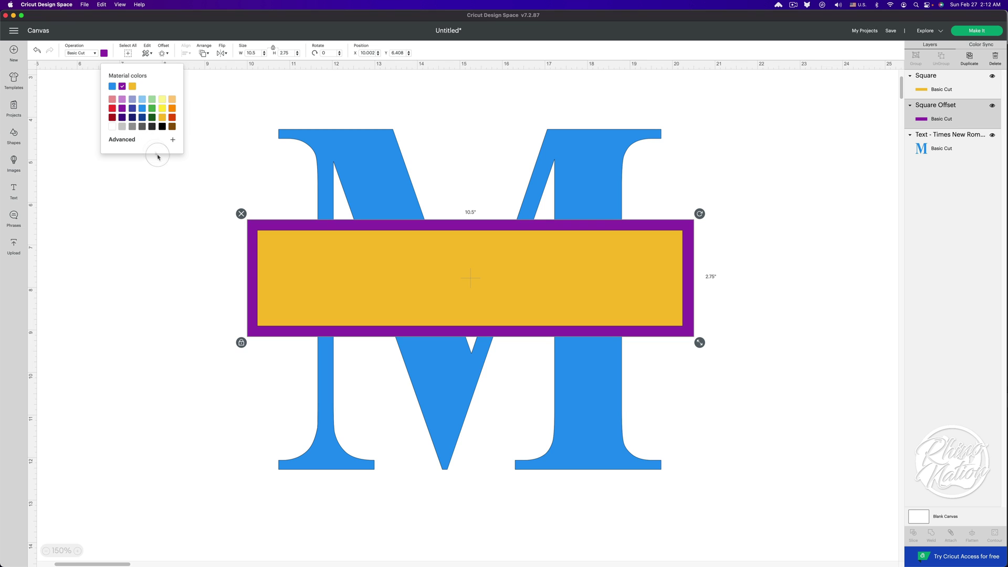
click(157, 169)
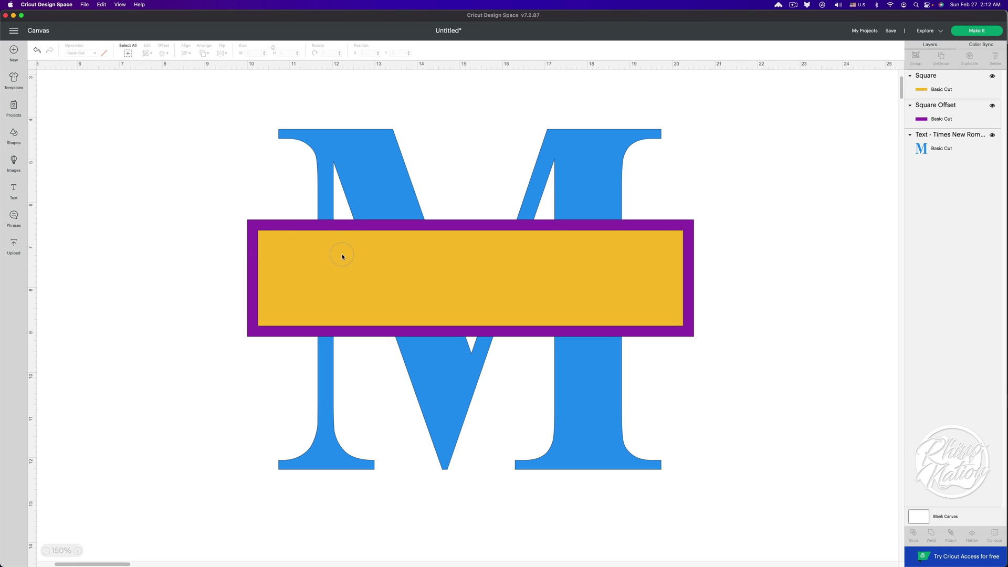
- Set the yellow rectangle's width to 11 inches, leaving its height as it is
click(407, 271)
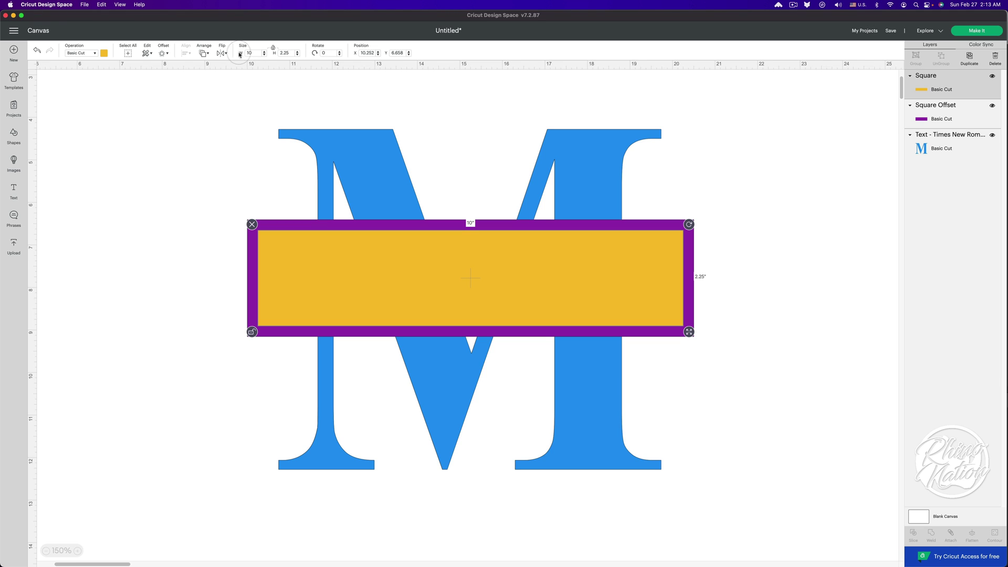
double_click(256, 52)
text(12)
key(Tab)
key(shift+Tab)
text(11)
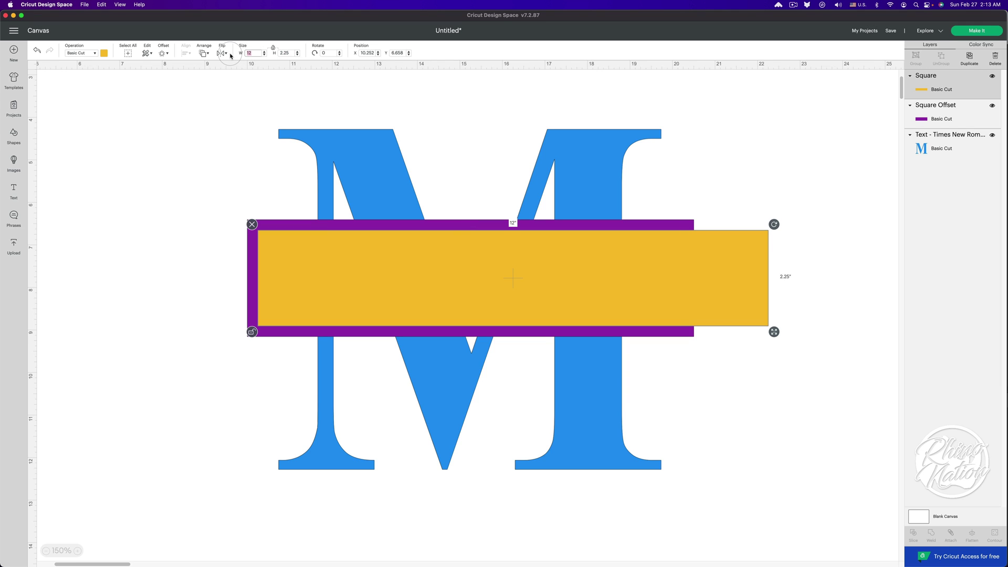
key(Tab)
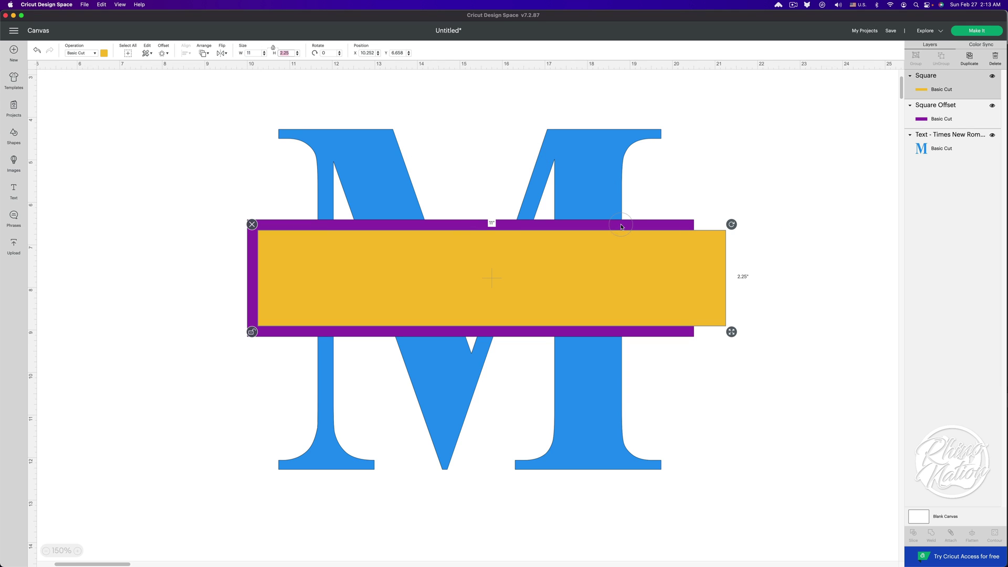
- Shift the yellow rectangle horizontally to about X 9.81 so it overhangs both ends of the purple offset
click(278, 247)
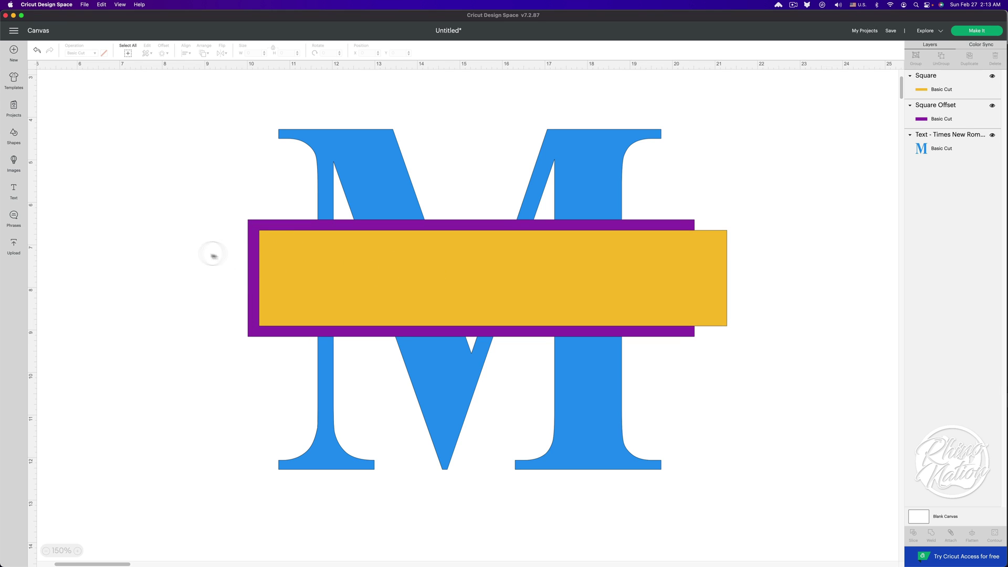
click(543, 287)
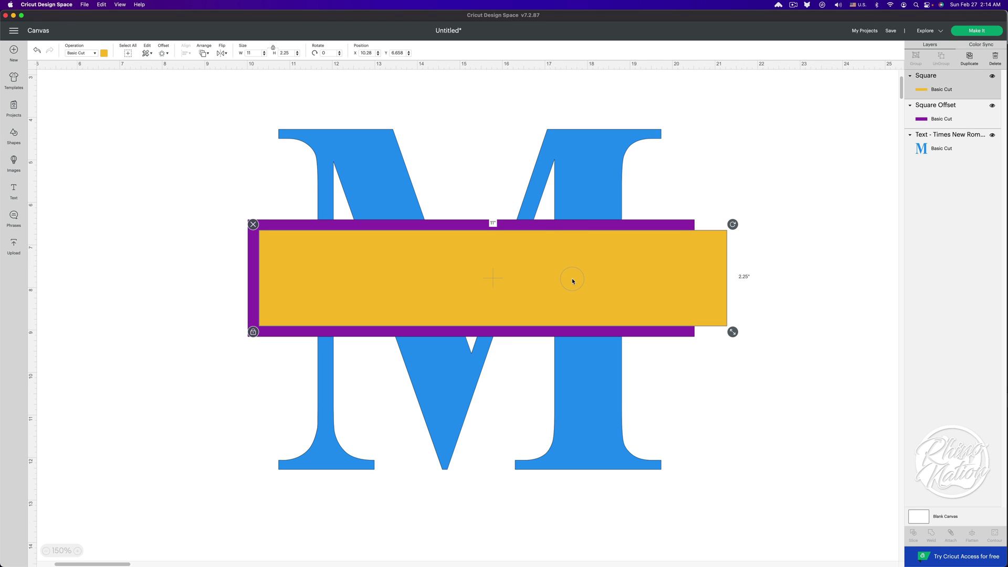
drag(635, 286, 675, 287)
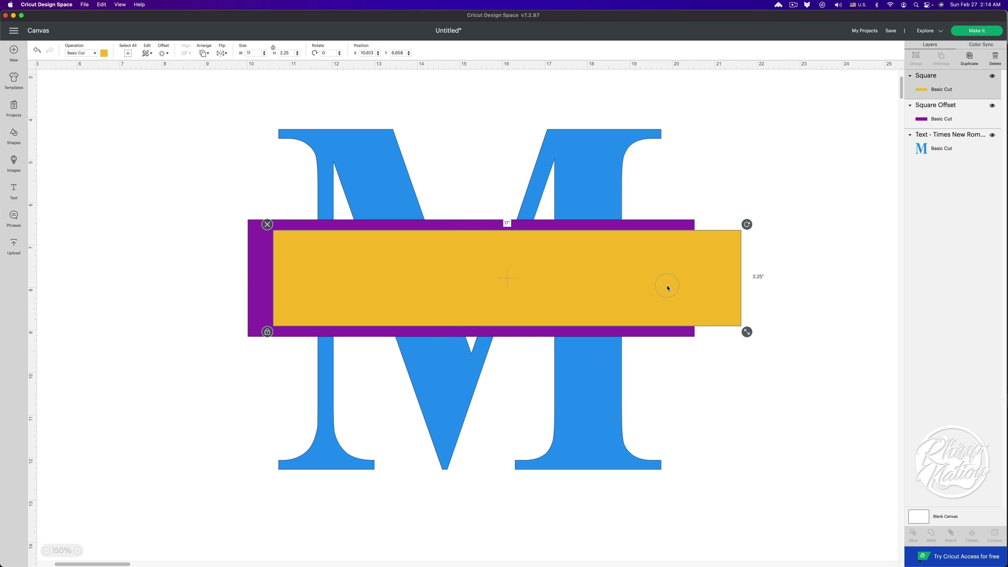
key(Left)
key(Left)
key(Left)
key(Left)
key(Left)
key(Left)
key(Left)
key(Left)
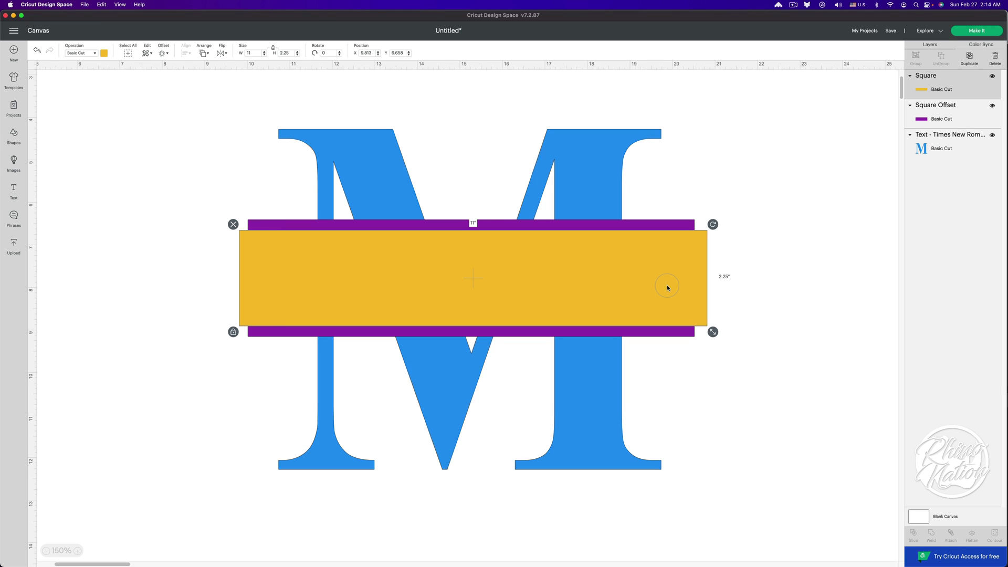
click(789, 274)
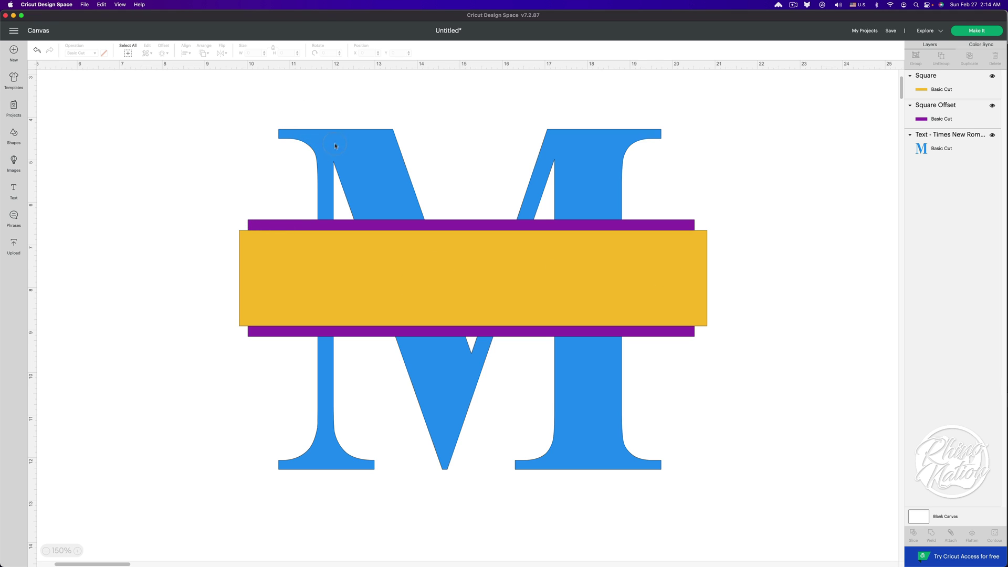
- Weld the purple offset and the blue M into one shape
click(259, 227)
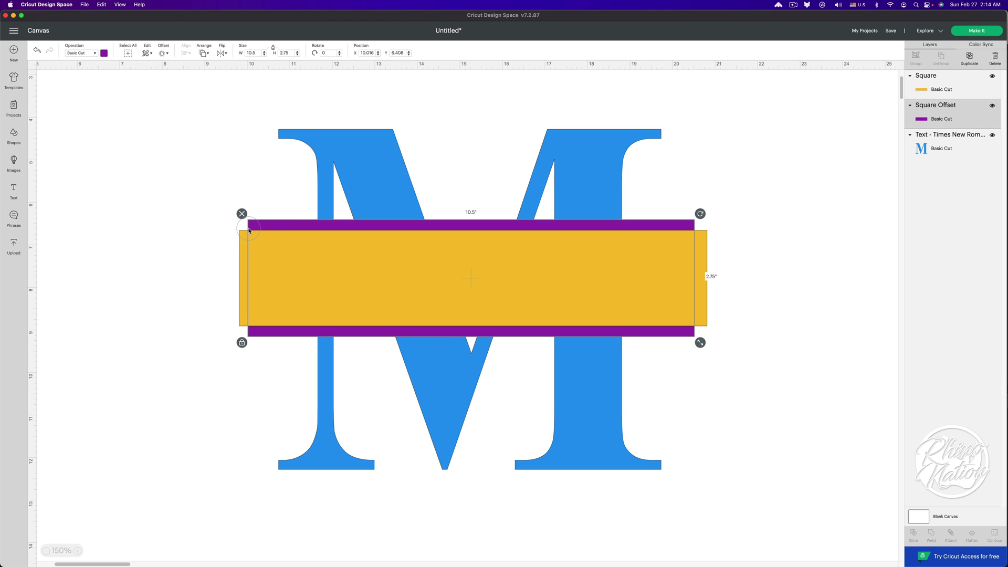
shift+click(344, 153)
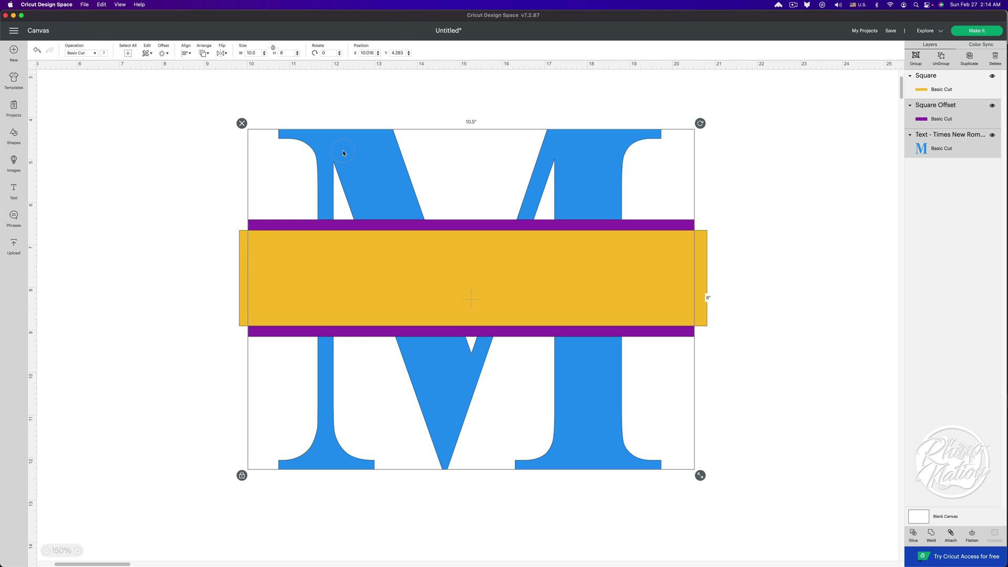
click(931, 535)
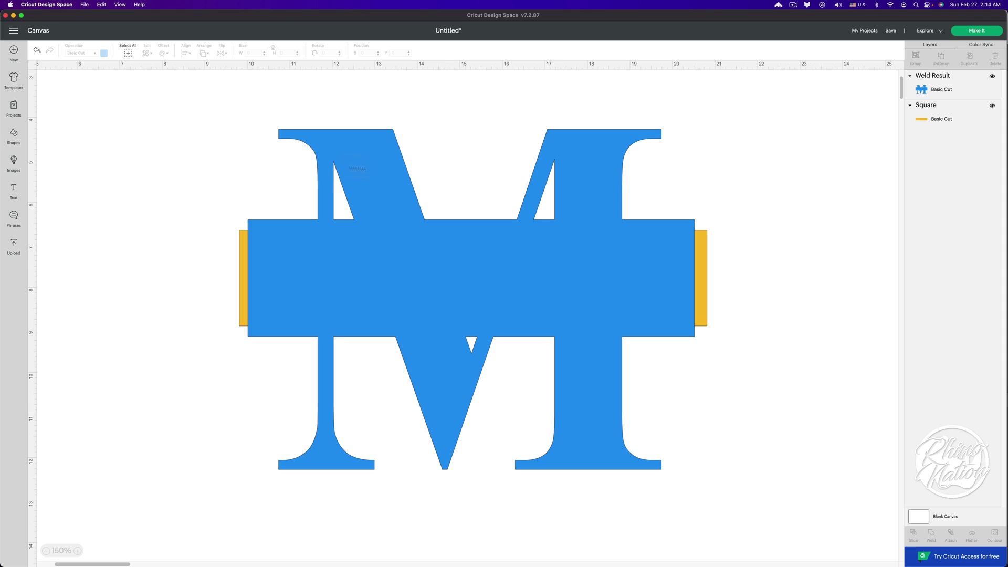
- Send the welded M to the back, behind the yellow rectangle
click(382, 177)
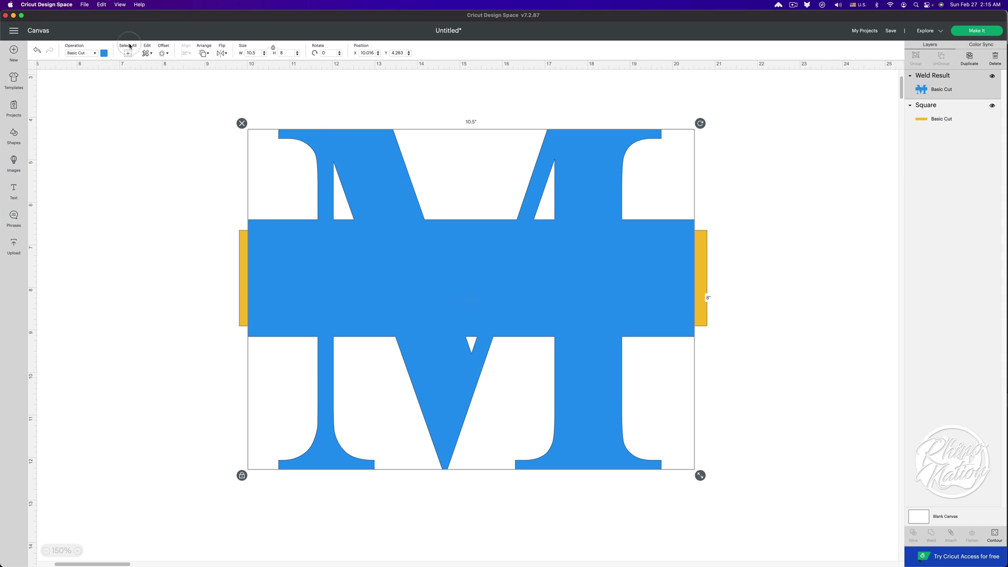
click(204, 54)
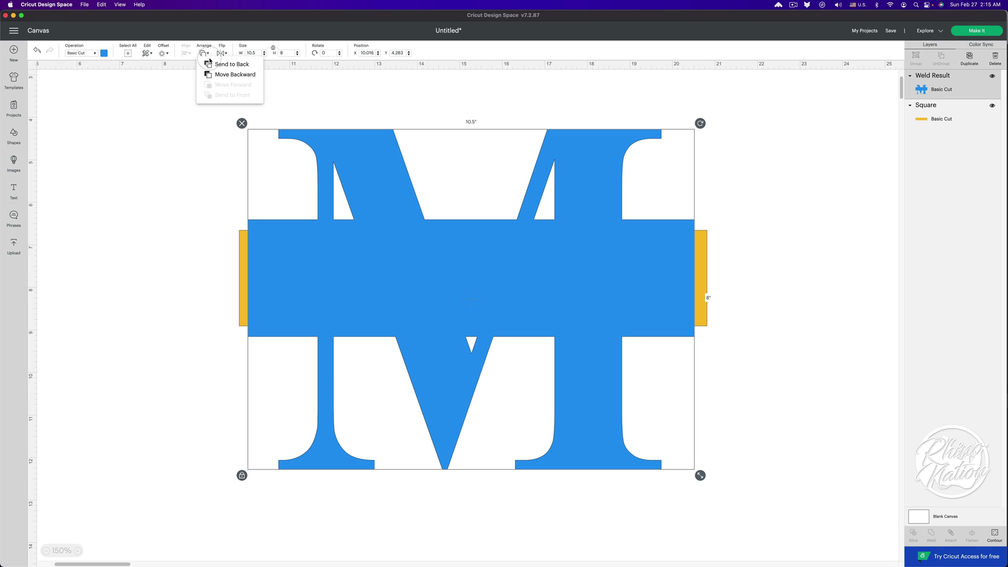
click(232, 64)
click(158, 260)
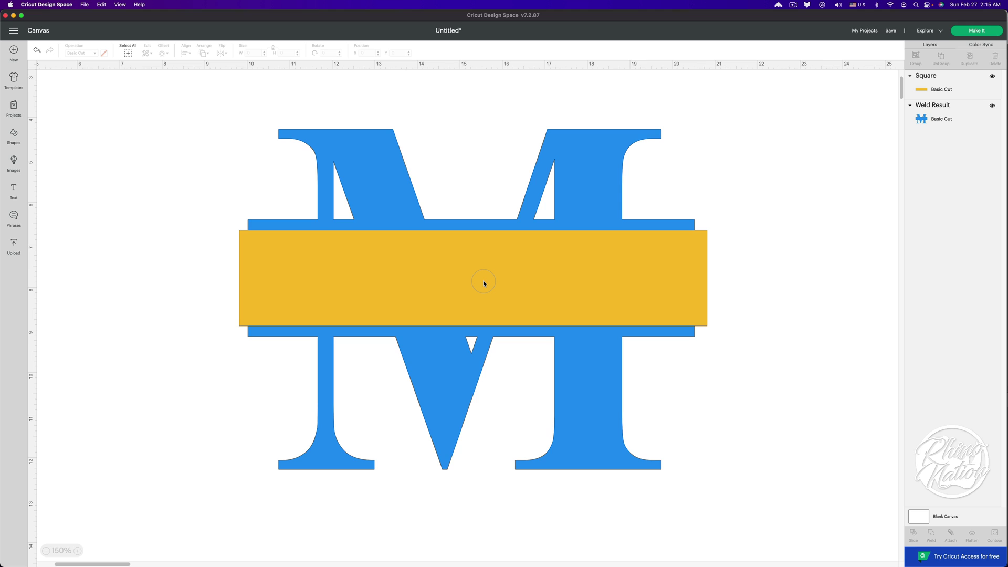
- Slice the welded M with the yellow rectangle
click(360, 183)
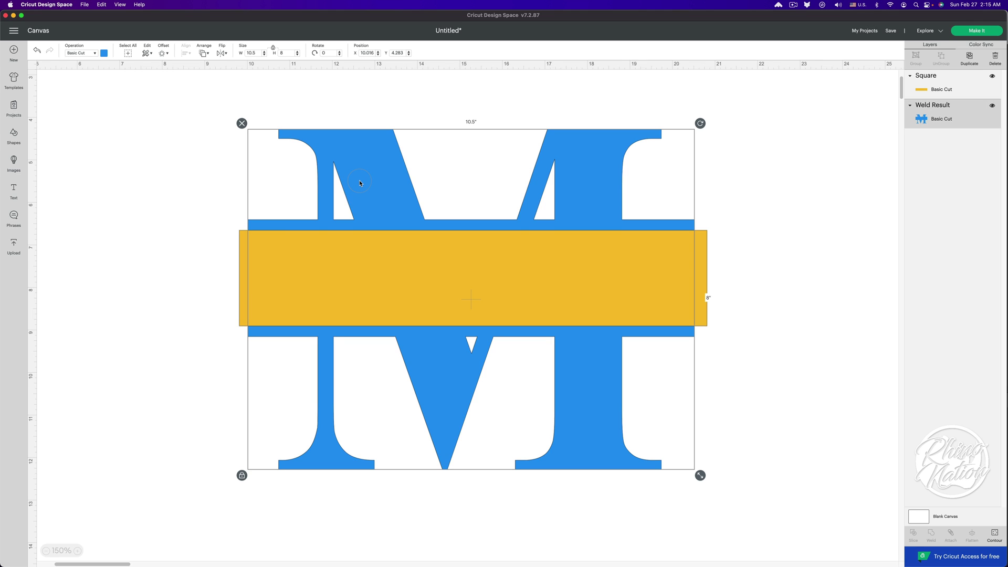
shift+click(241, 260)
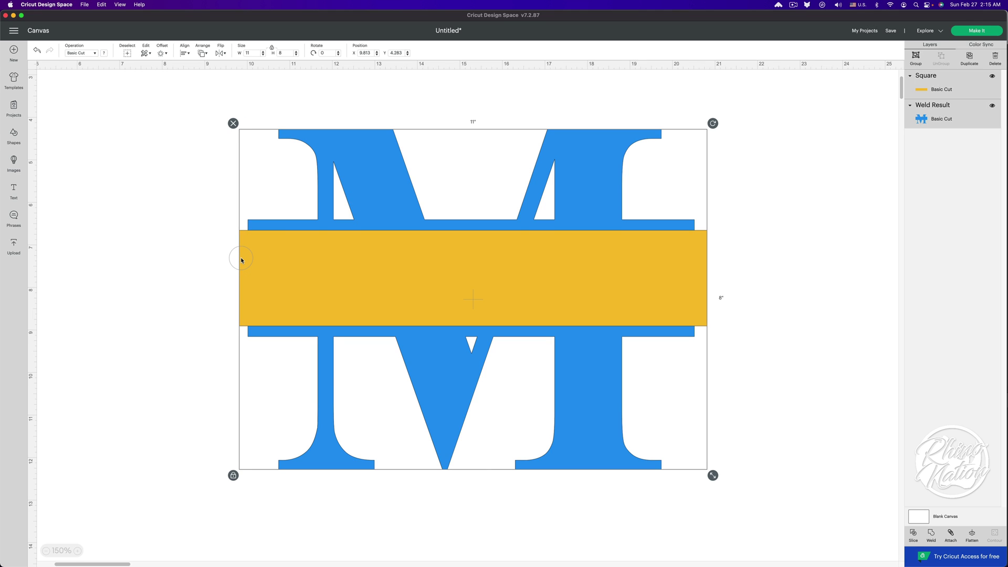
click(913, 534)
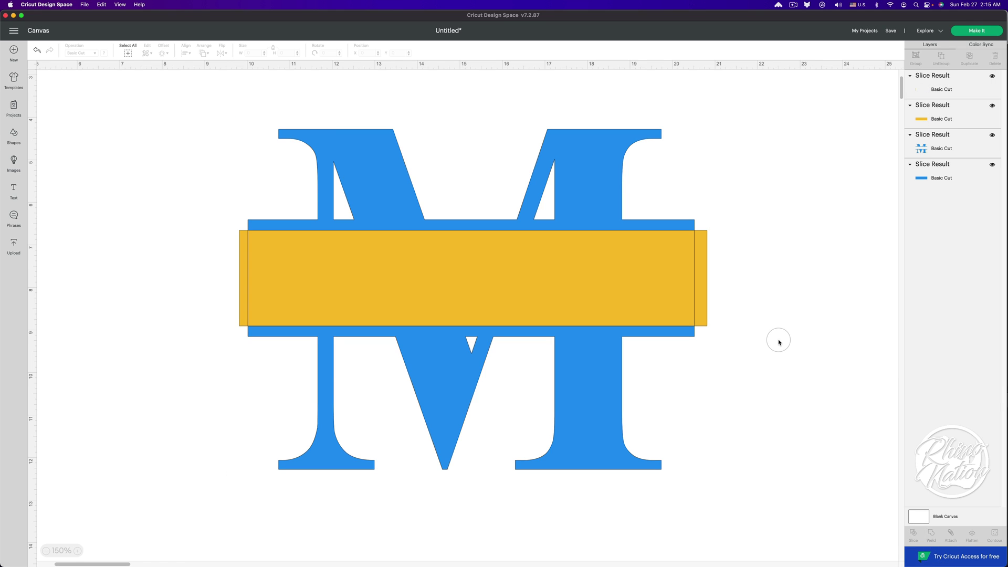
- Delete the yellow slice pieces: the overhanging ends and the middle rectangle
click(654, 257)
key(Delete)
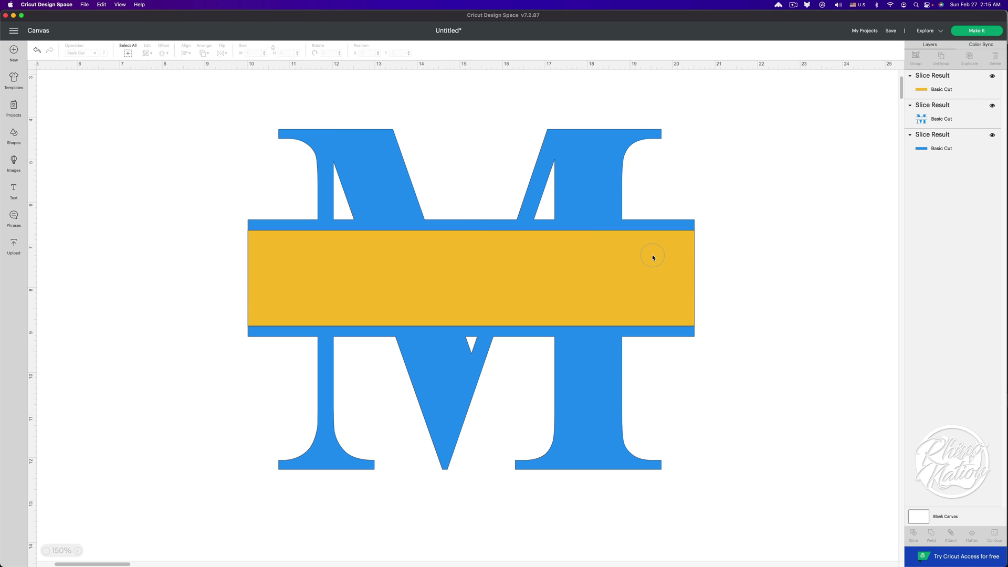
click(684, 275)
key(Delete)
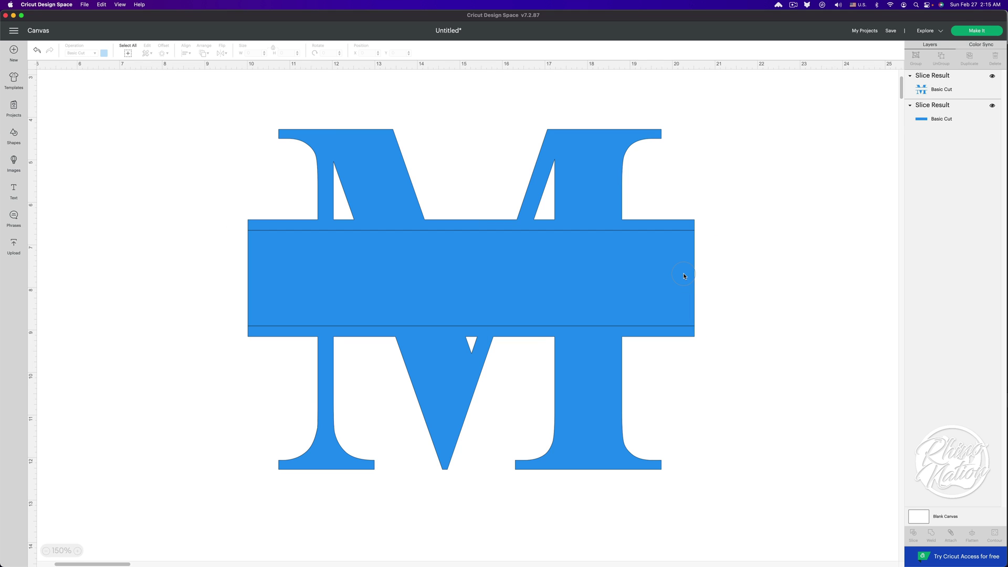
- Delete the blue bar slice filling the M's middle and shift the split M slightly to about X 10.18, Y 4.27
click(684, 276)
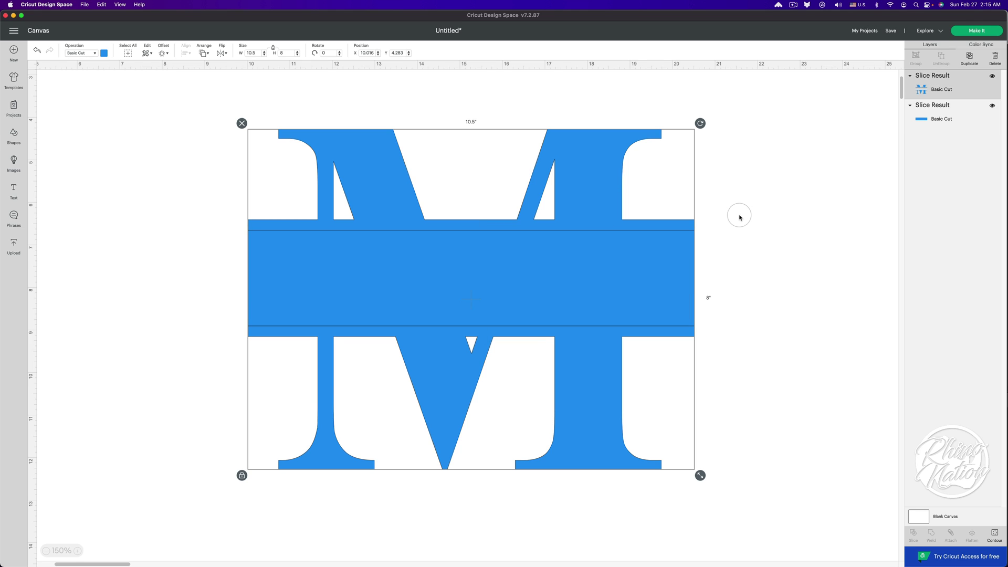
click(735, 221)
click(682, 256)
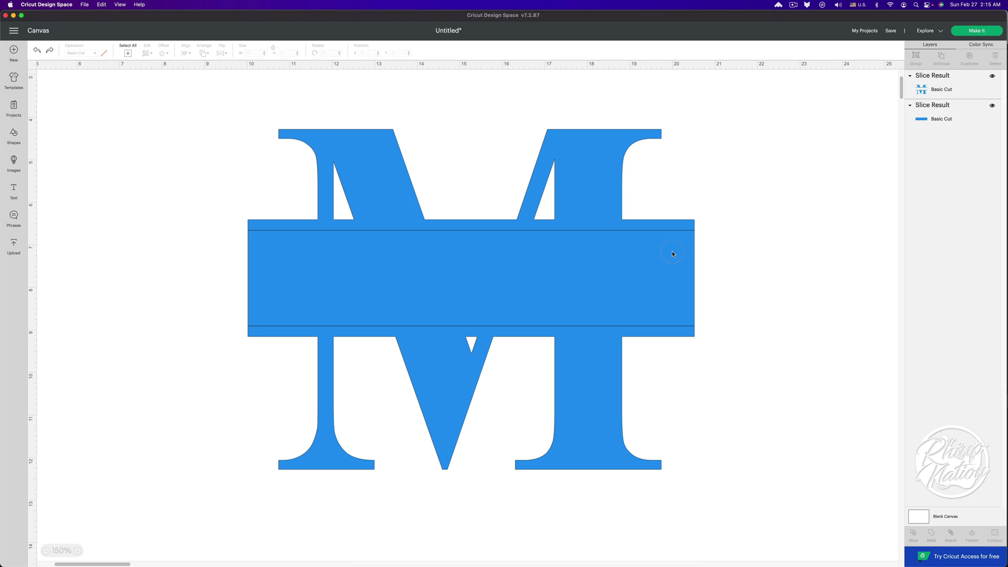
click(734, 271)
click(646, 260)
click(732, 247)
click(947, 96)
click(939, 105)
click(917, 118)
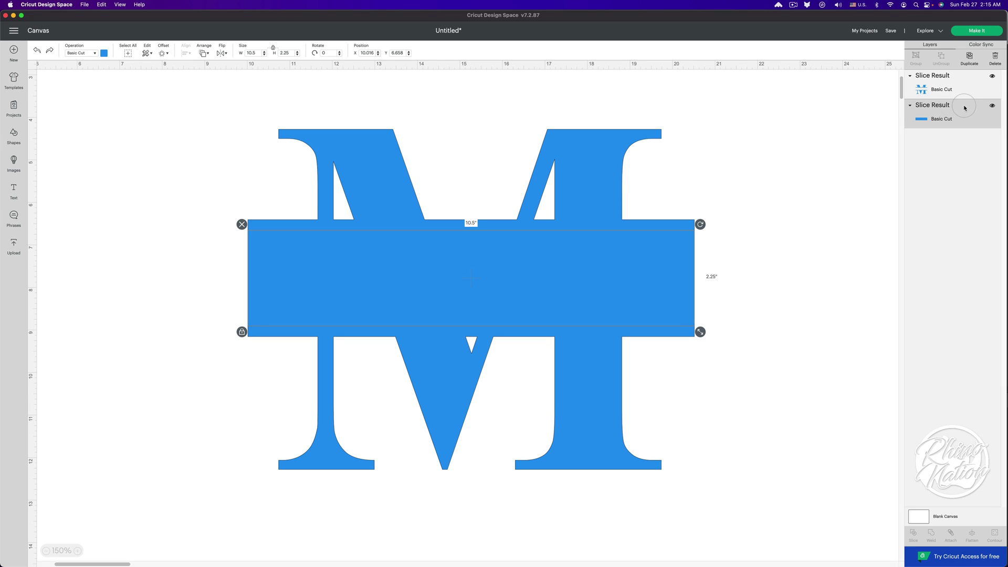
click(912, 144)
key(Delete)
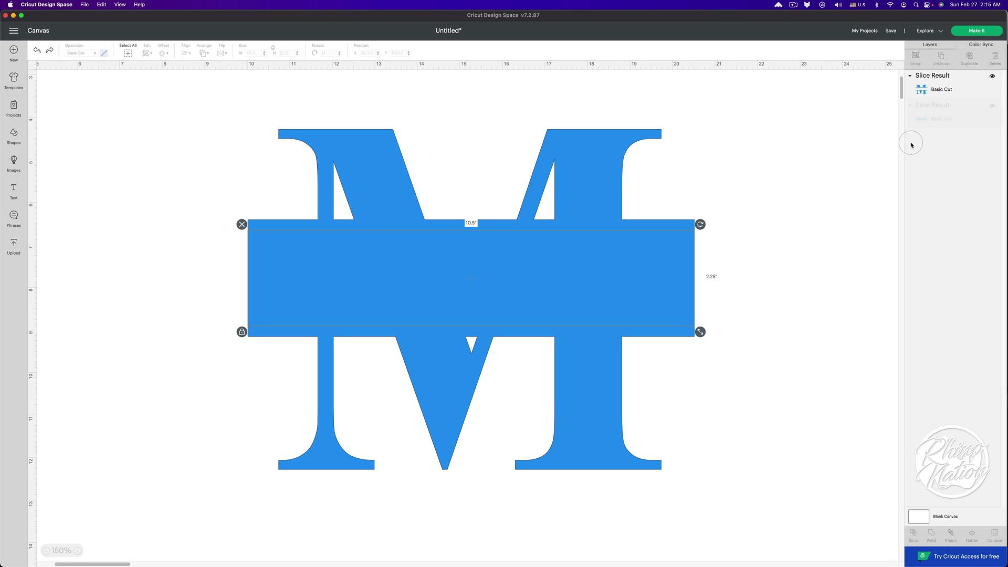
click(602, 220)
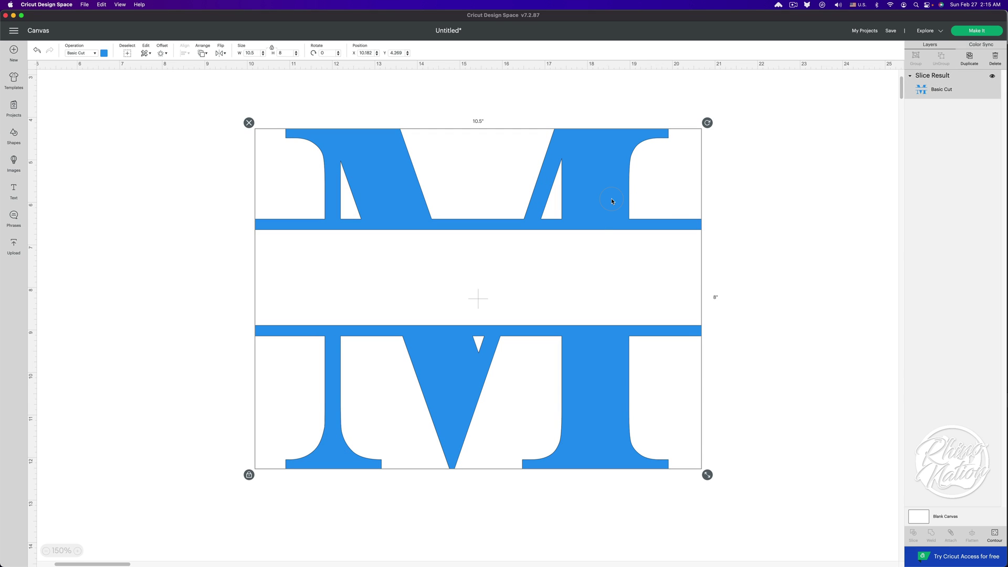
click(373, 247)
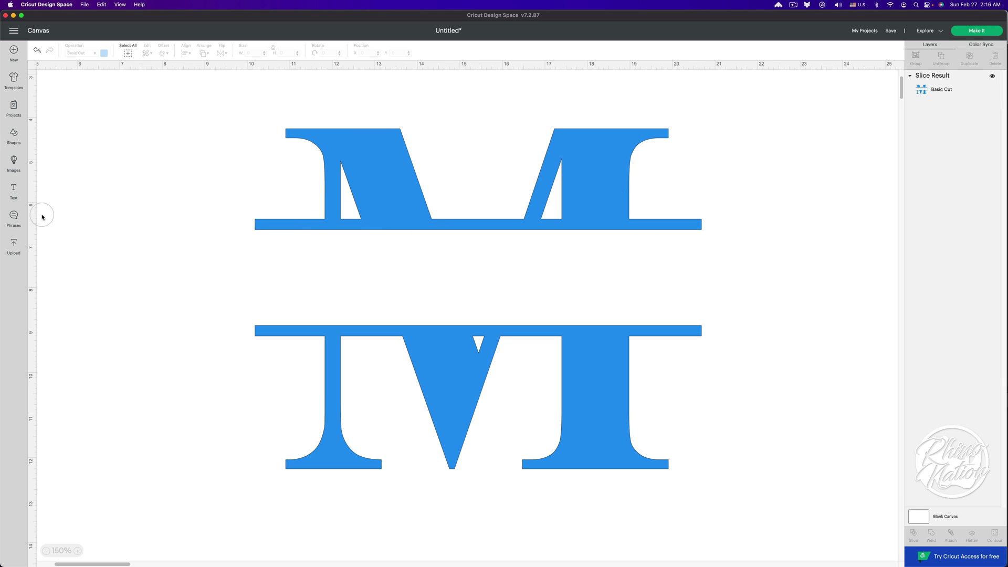
- Add a text object containing the person's first name
click(14, 187)
click(157, 196)
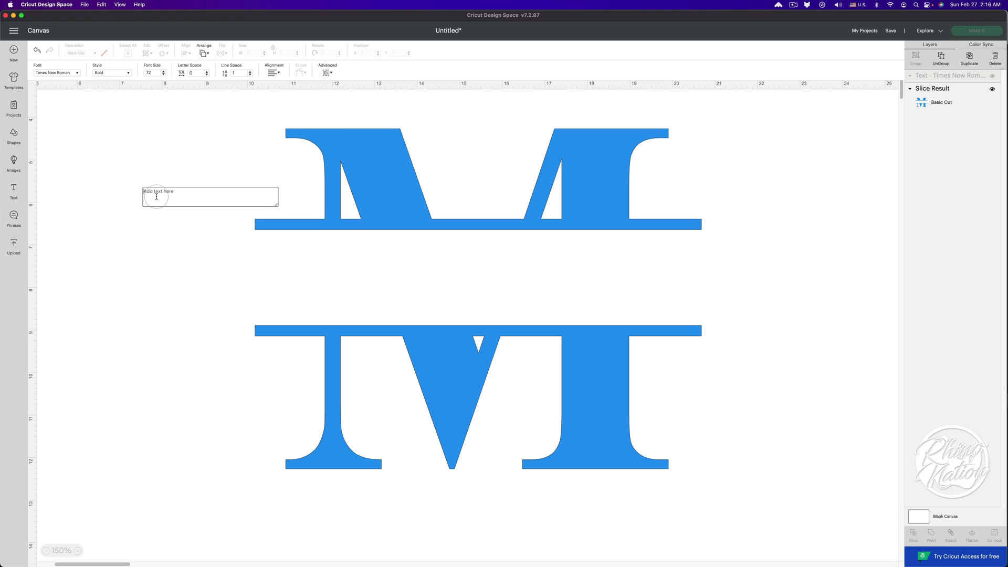
text(Maddy)
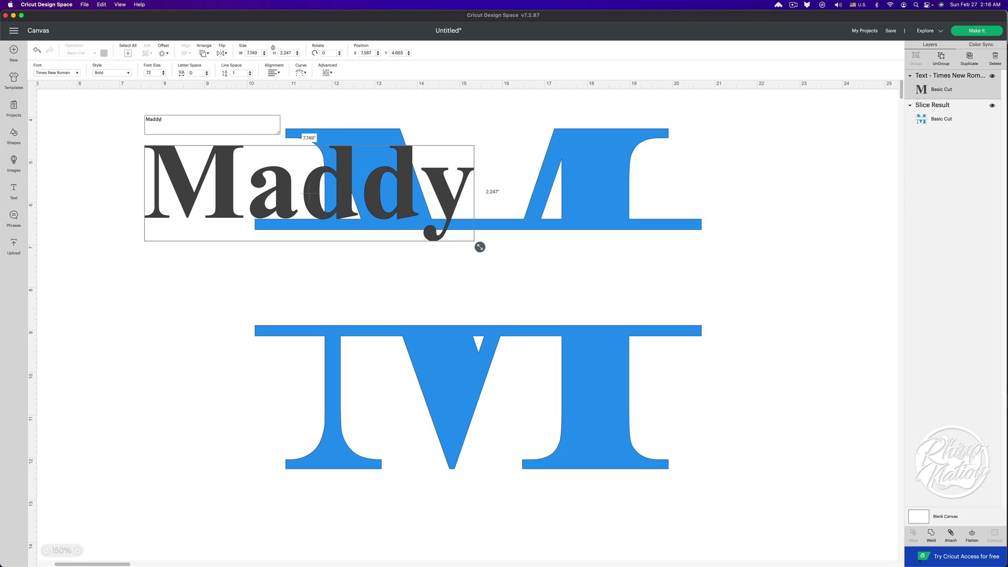
- Search the fonts for "black" and change the name text's font to Blacksword
click(58, 72)
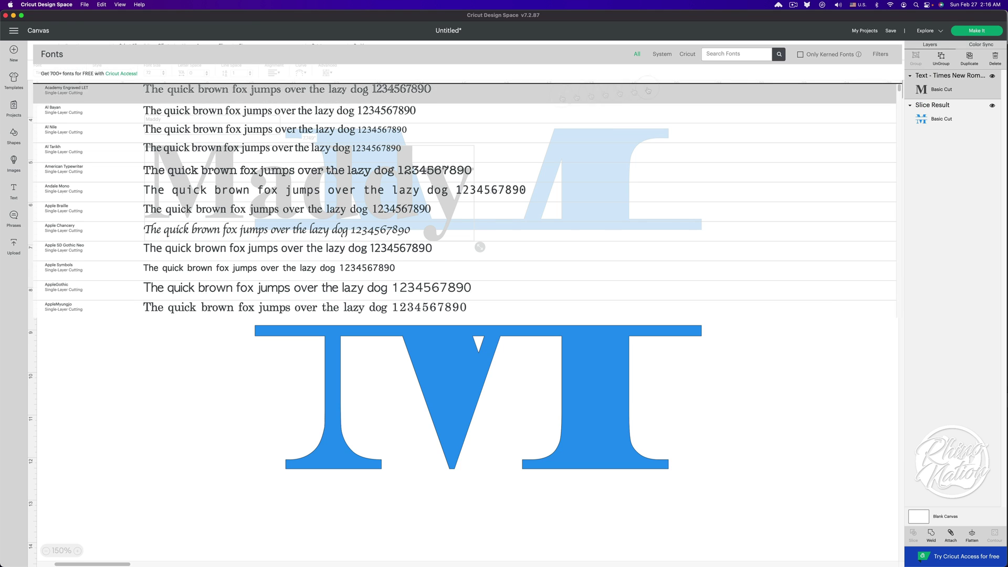
click(714, 53)
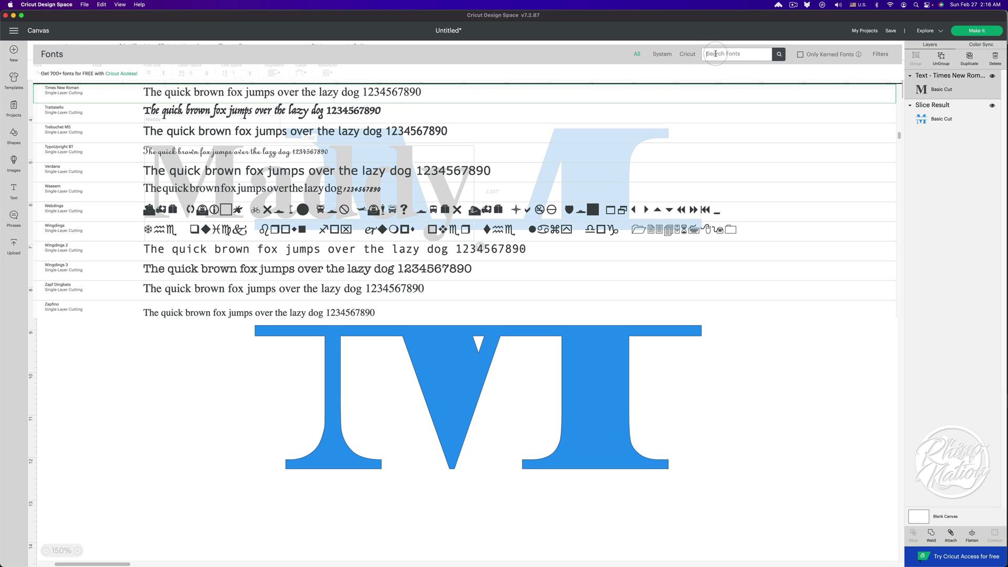
text(black)
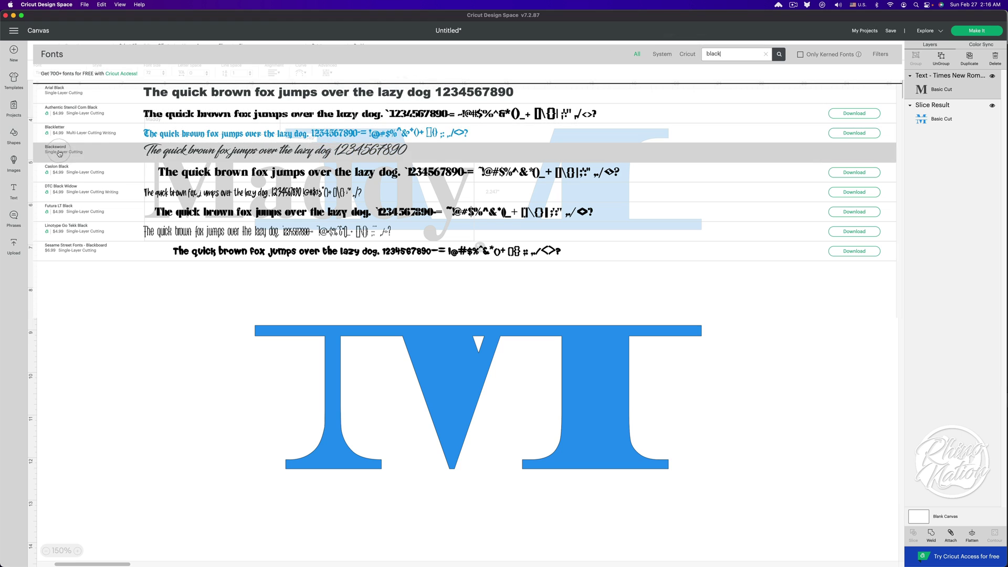
click(286, 157)
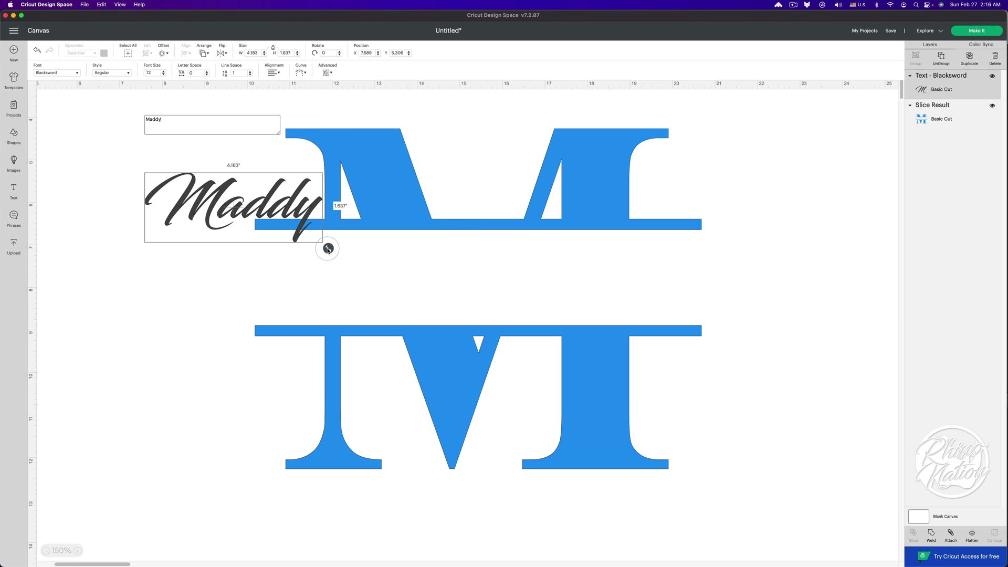
- Enlarge the name to about 10.879 × 4.257 in and place it across the split M's open band, at about X 10.006, Y 6.07
drag(327, 248, 557, 334)
drag(460, 263, 552, 299)
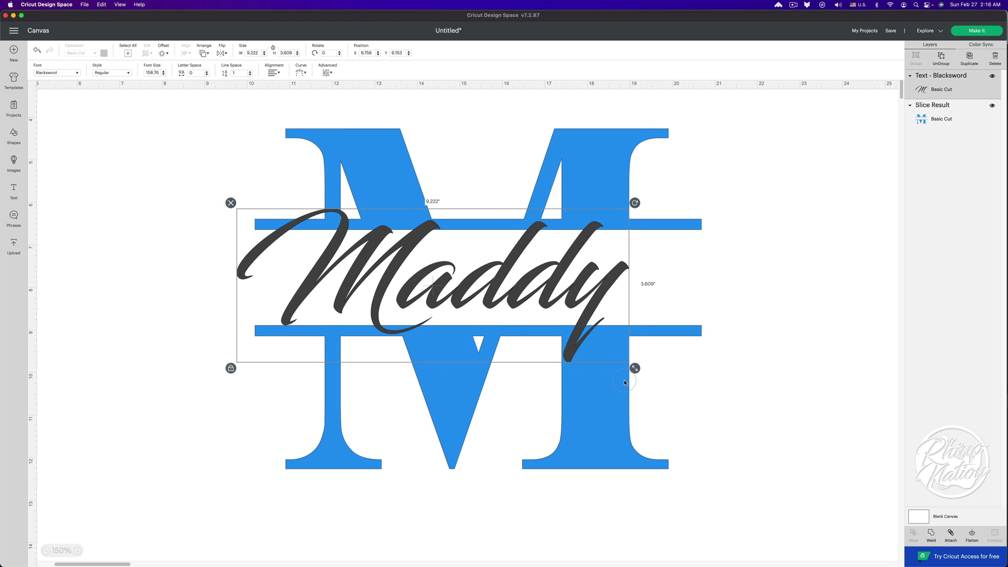
drag(635, 368, 687, 395)
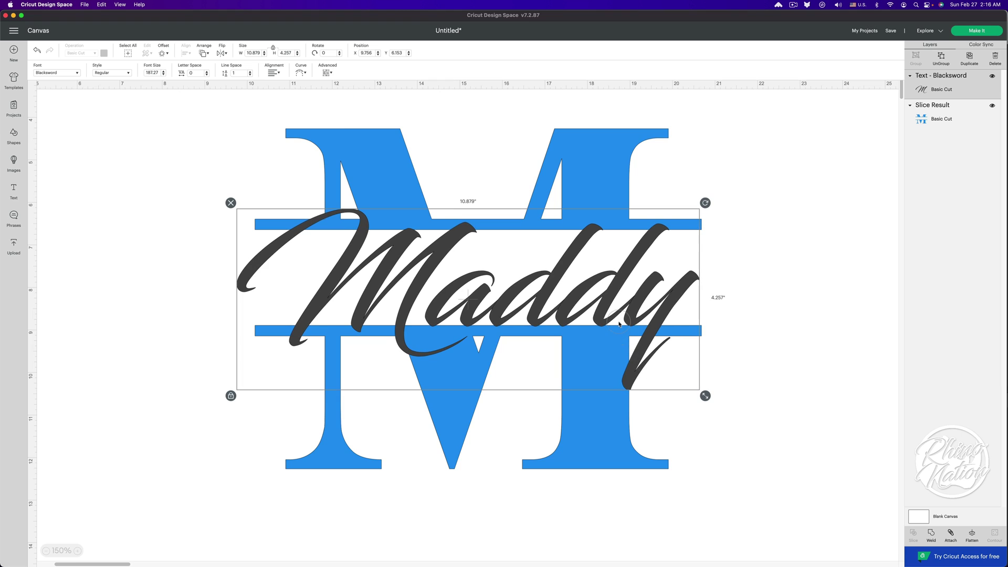
drag(634, 309, 644, 305)
click(747, 295)
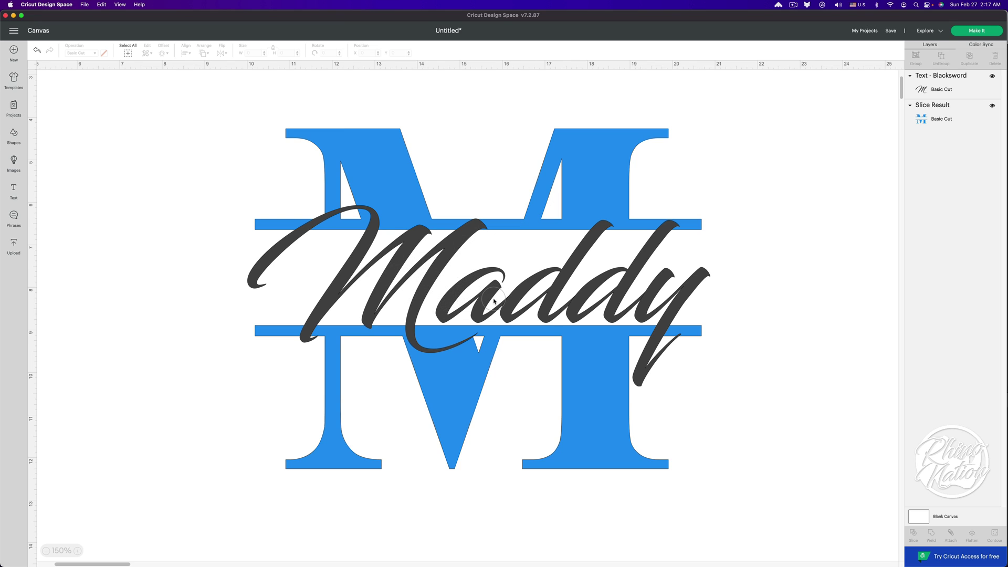
- Ungroup the script name text into individual letters
click(365, 213)
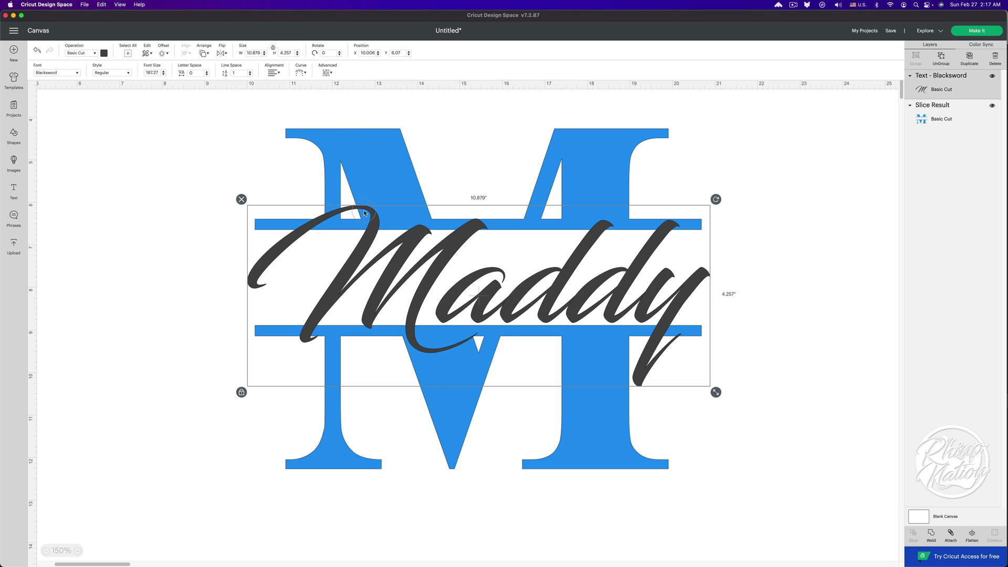
click(327, 72)
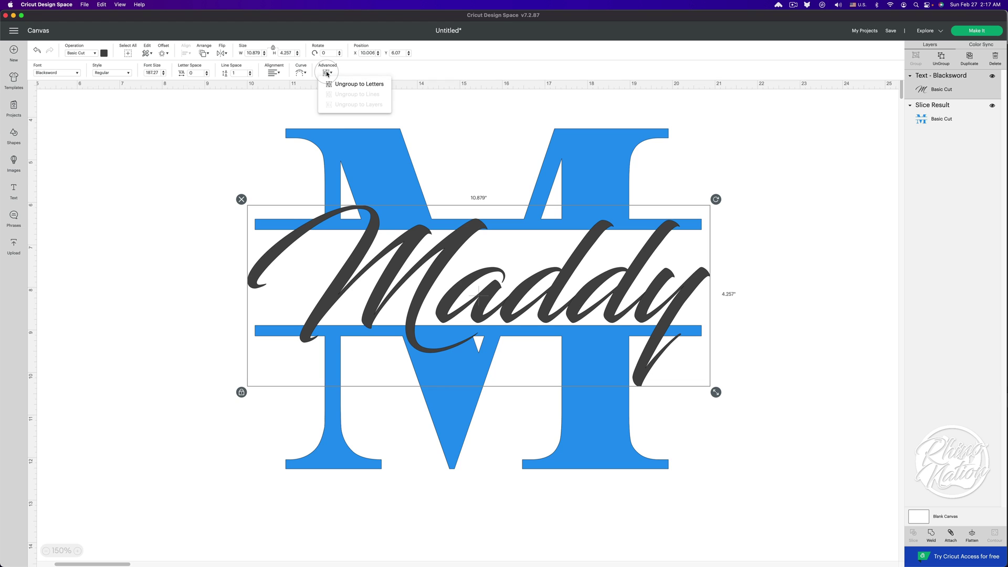
click(352, 87)
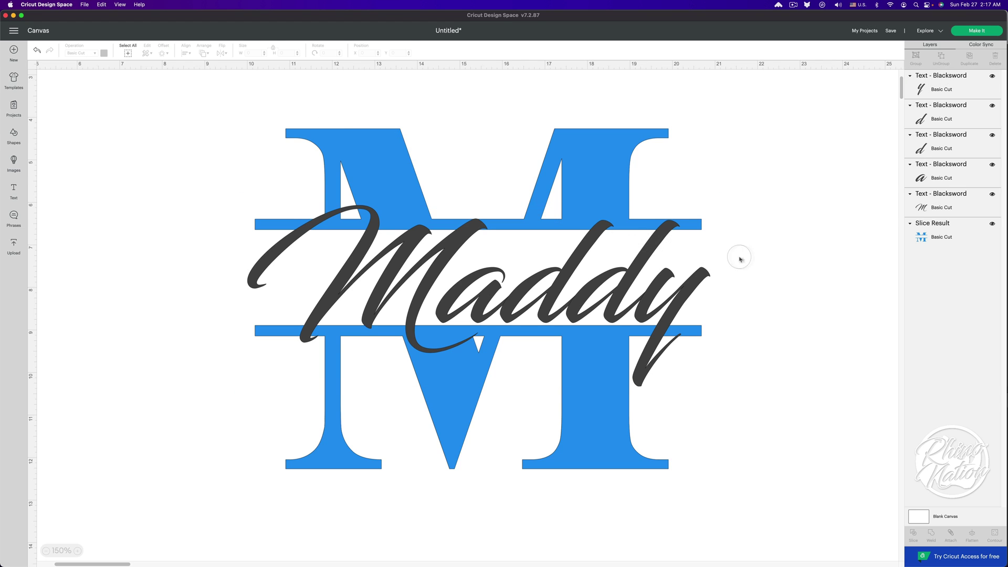
- Shift the name's four lowercase letters together toward the capital M, to about X 14.337, and weld all the letters into one shape
click(454, 295)
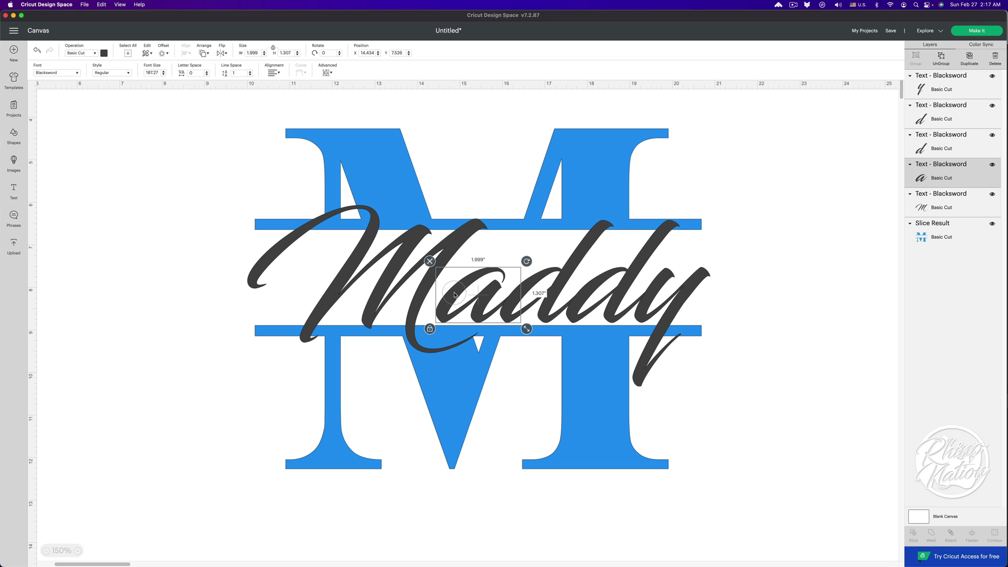
shift+click(577, 273)
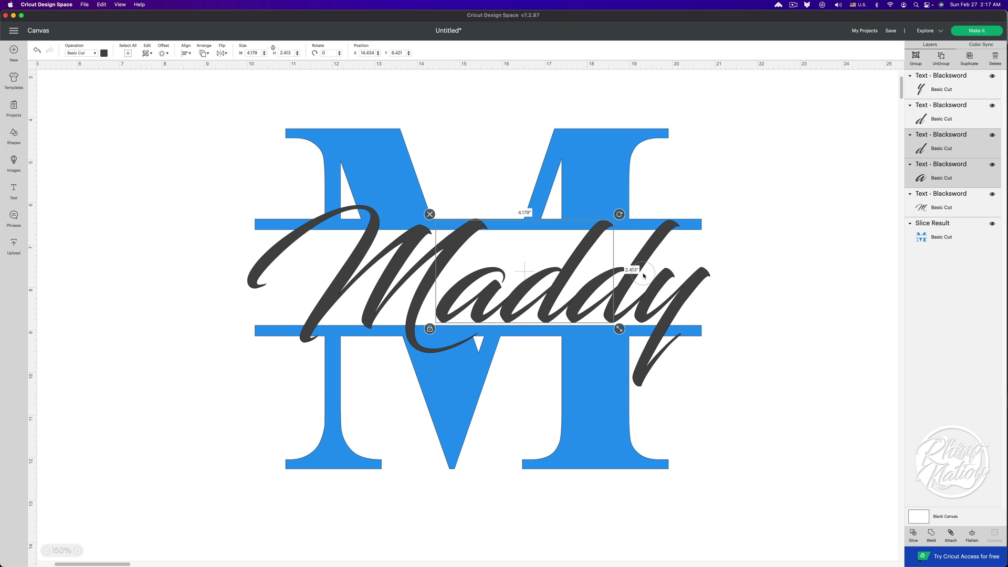
shift+click(631, 269)
shift+click(656, 278)
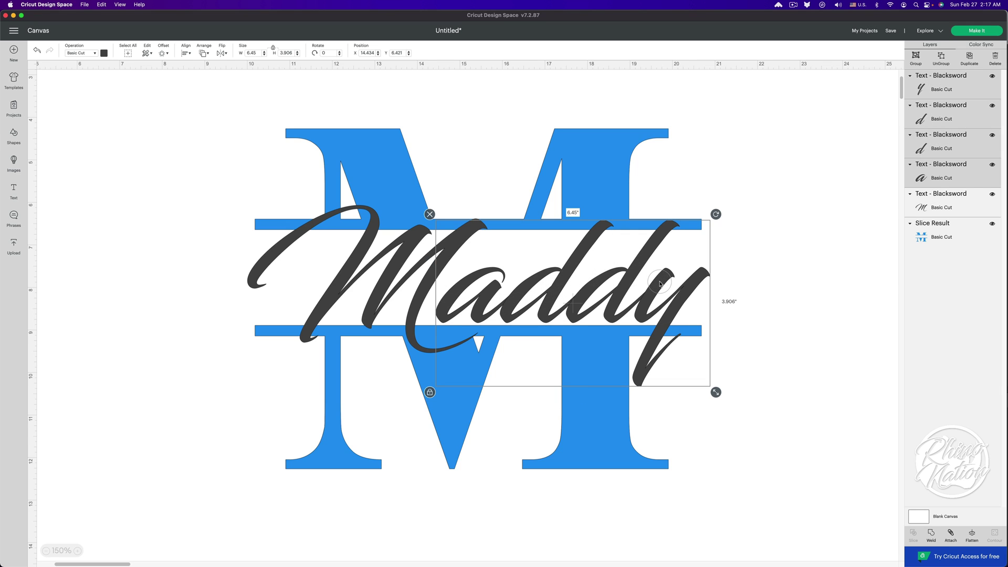
mouse_move(666, 287)
mouse_down()
mouse_move(777, 278)
mouse_move(758, 289)
mouse_move(781, 292)
mouse_move(665, 288)
mouse_up()
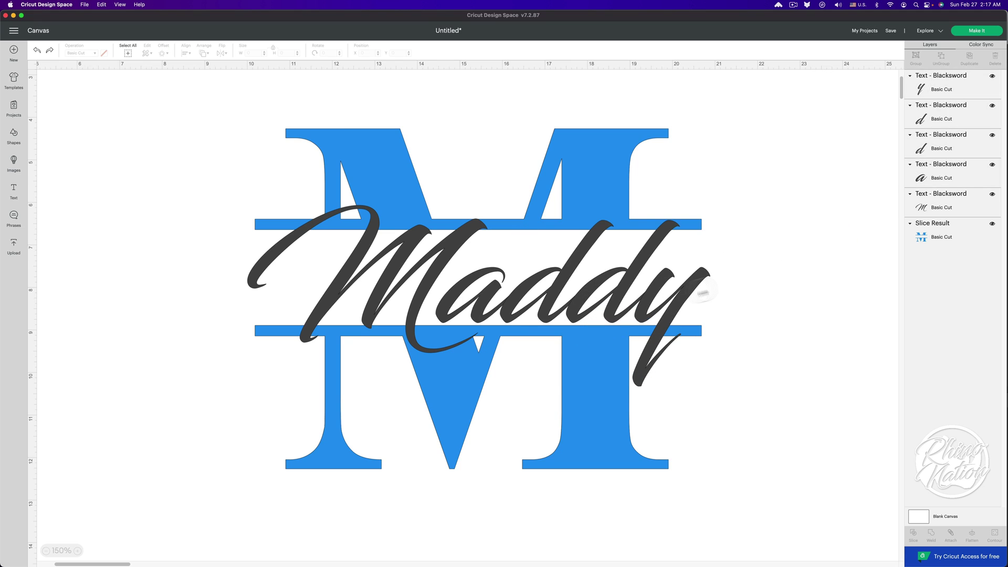
drag(450, 298, 446, 298)
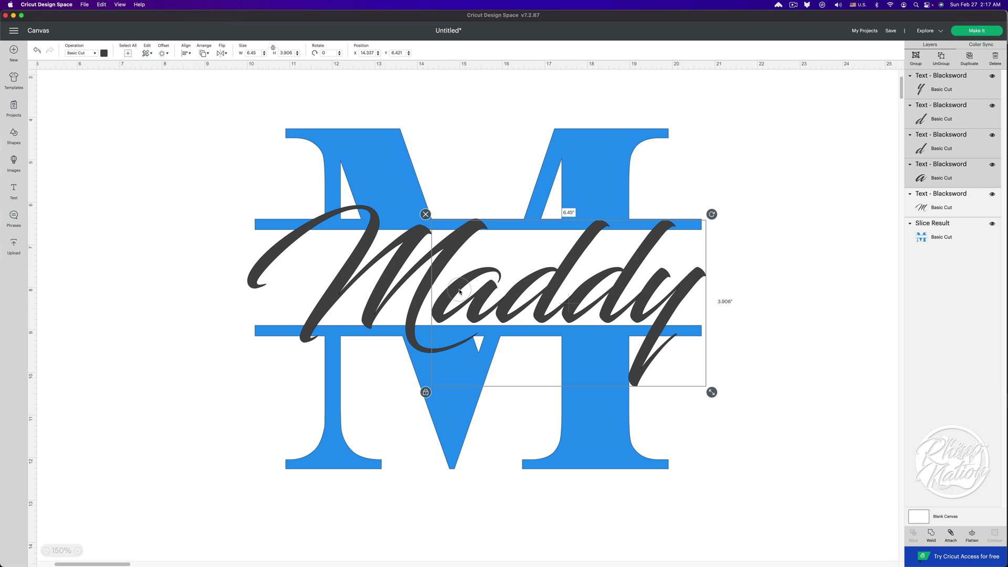
shift+click(360, 266)
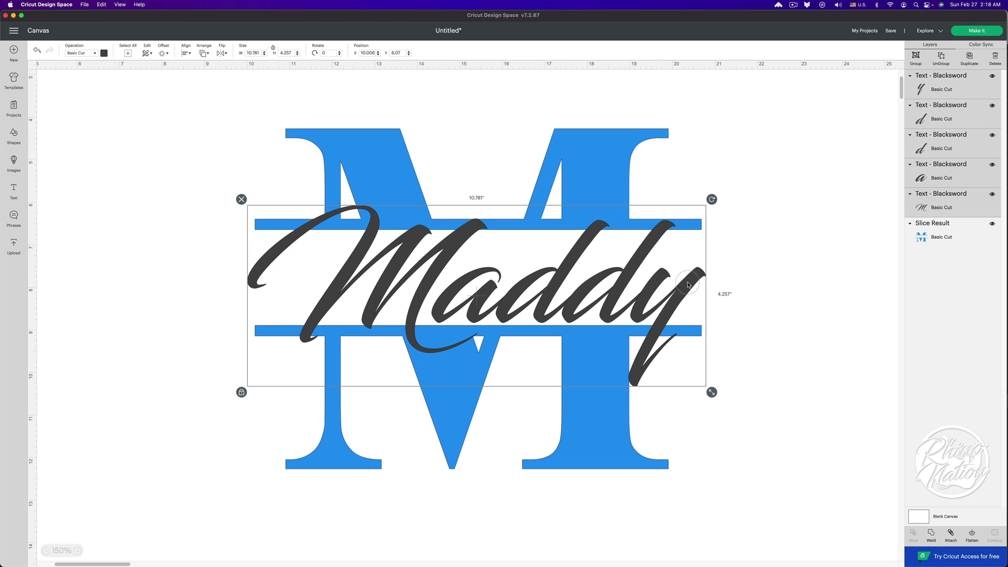
click(932, 534)
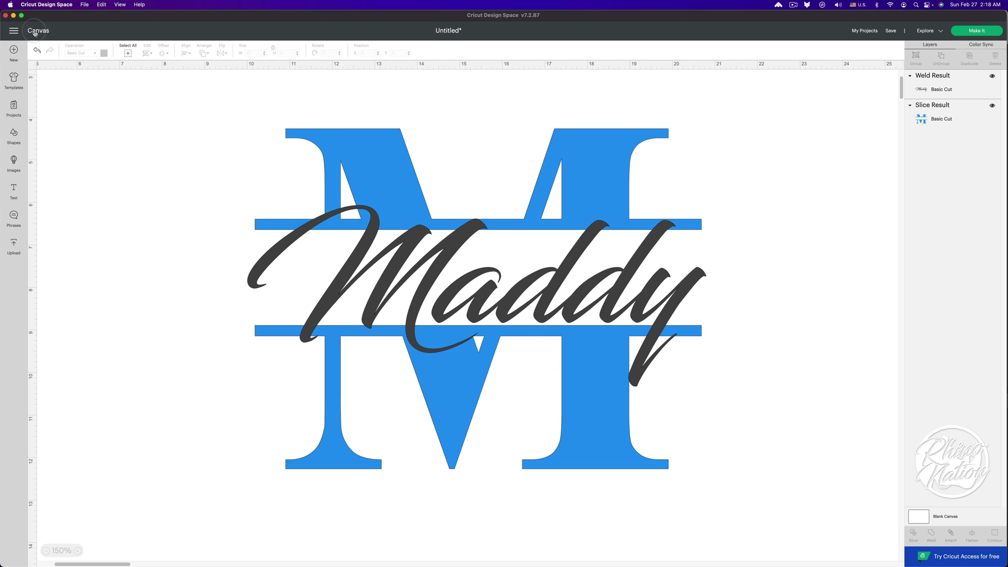
- Recolor the welded name purple
click(350, 271)
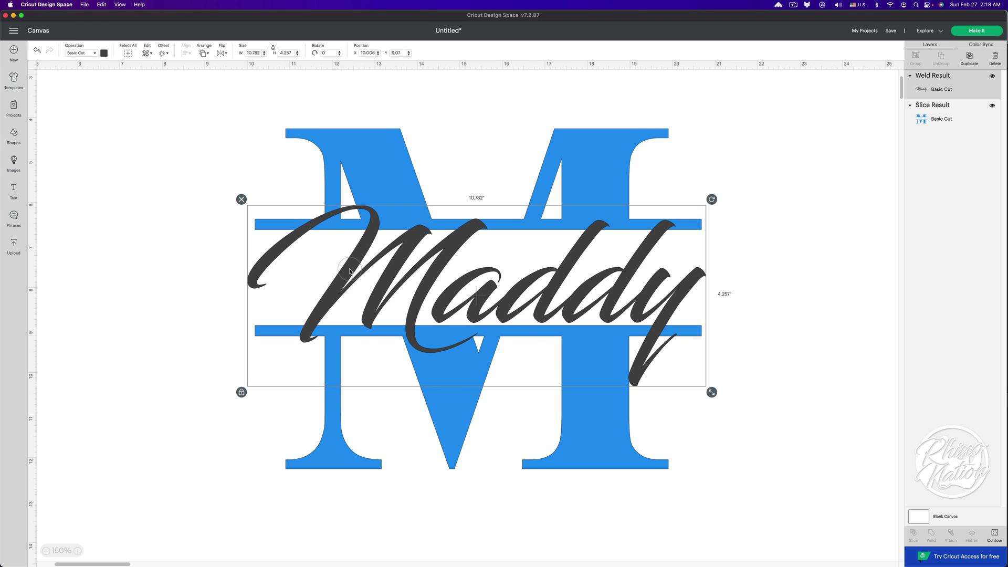
click(104, 53)
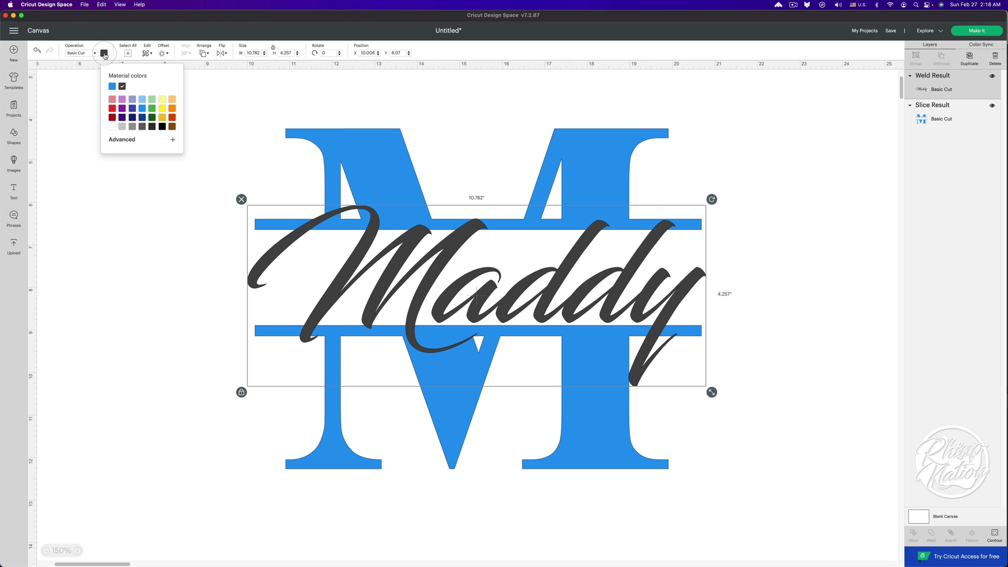
click(163, 108)
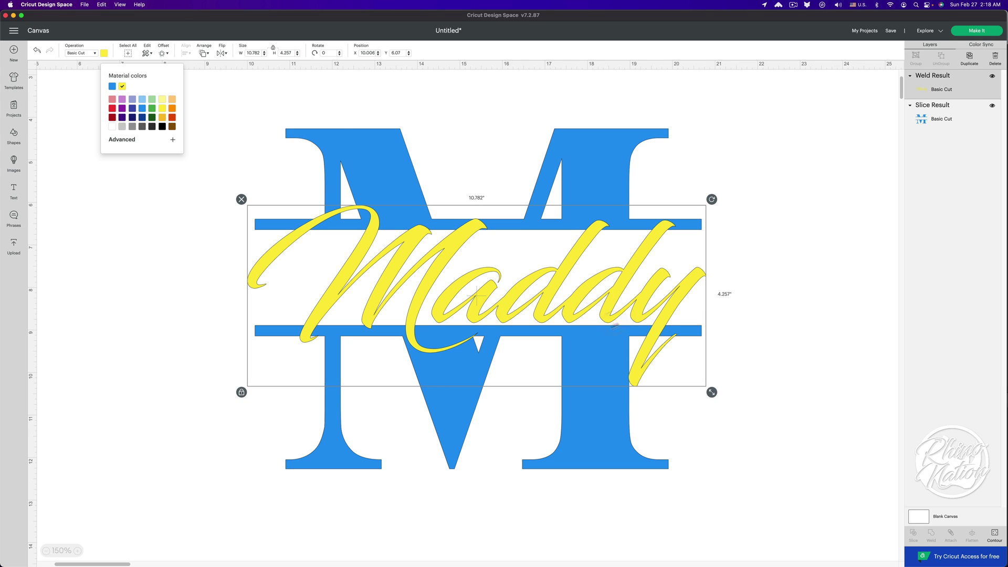
click(104, 53)
click(123, 109)
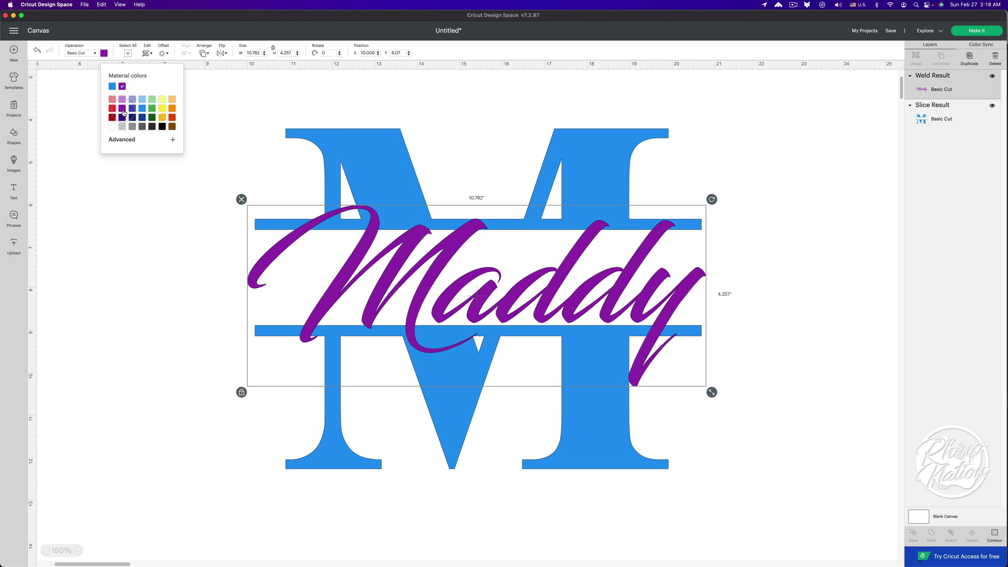
- Recolor the split M with a custom pink, about #ed3593
click(391, 168)
click(104, 52)
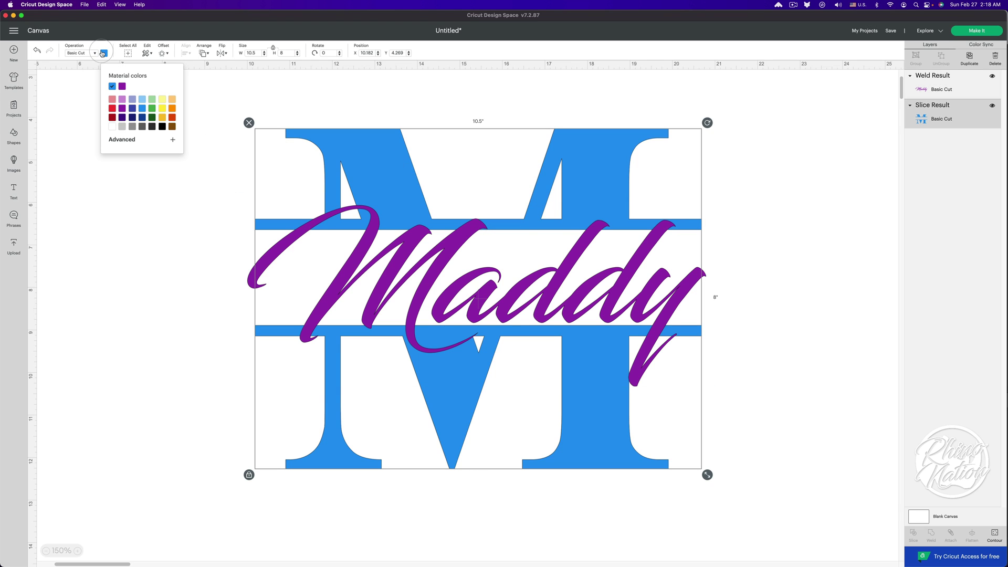
click(122, 140)
click(166, 210)
click(166, 148)
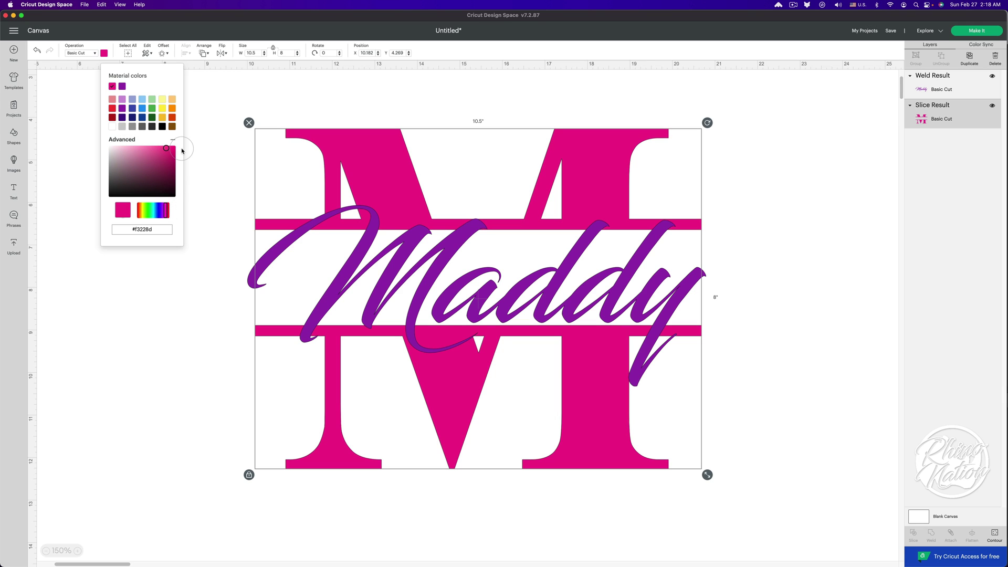
mouse_move(167, 147)
mouse_down()
mouse_move(137, 149)
mouse_move(161, 151)
mouse_up()
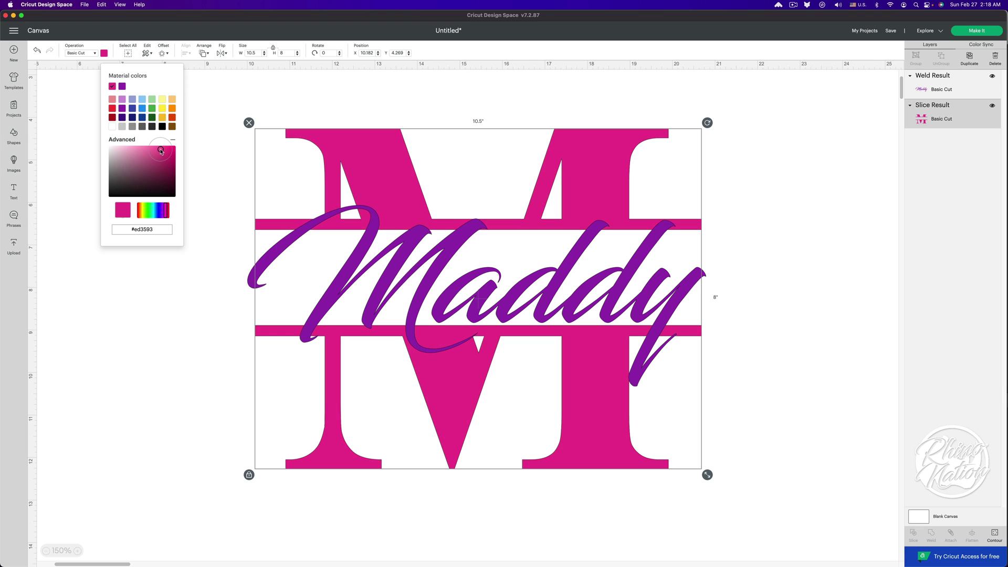
click(216, 274)
click(238, 223)
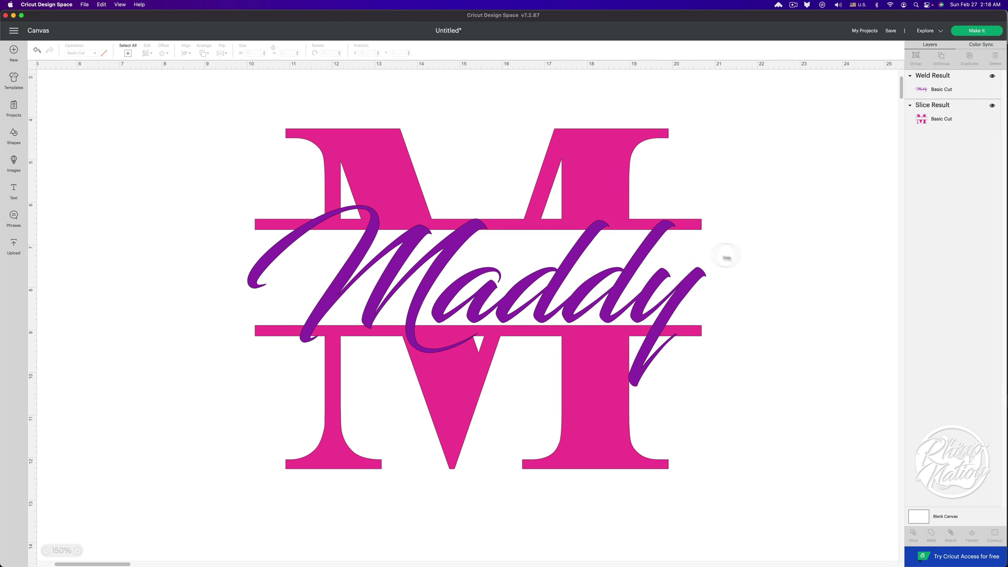
key(super+z)
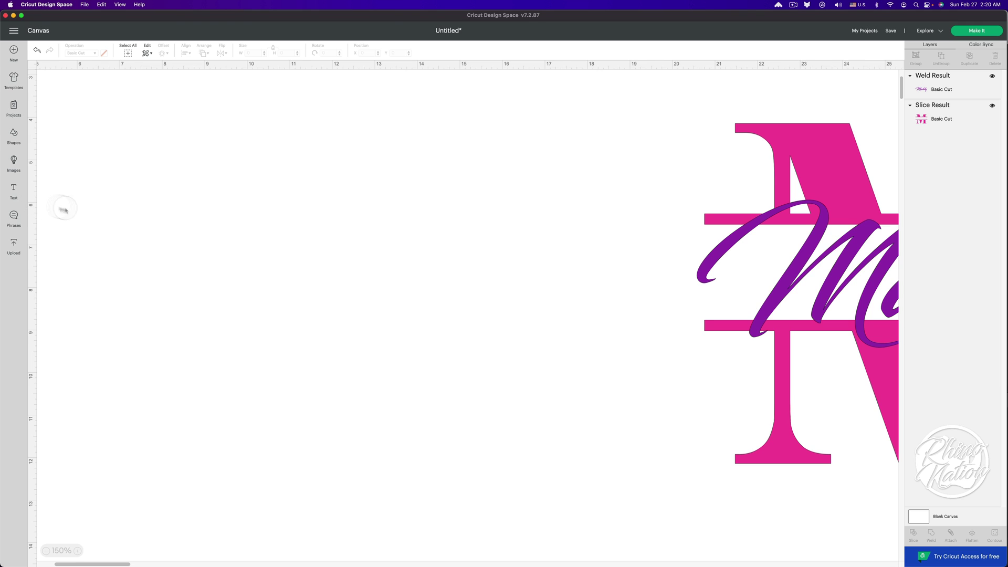
- Add a new text object reading "M" and place it in the empty canvas area at about X 10.753, Y 5.651
click(14, 189)
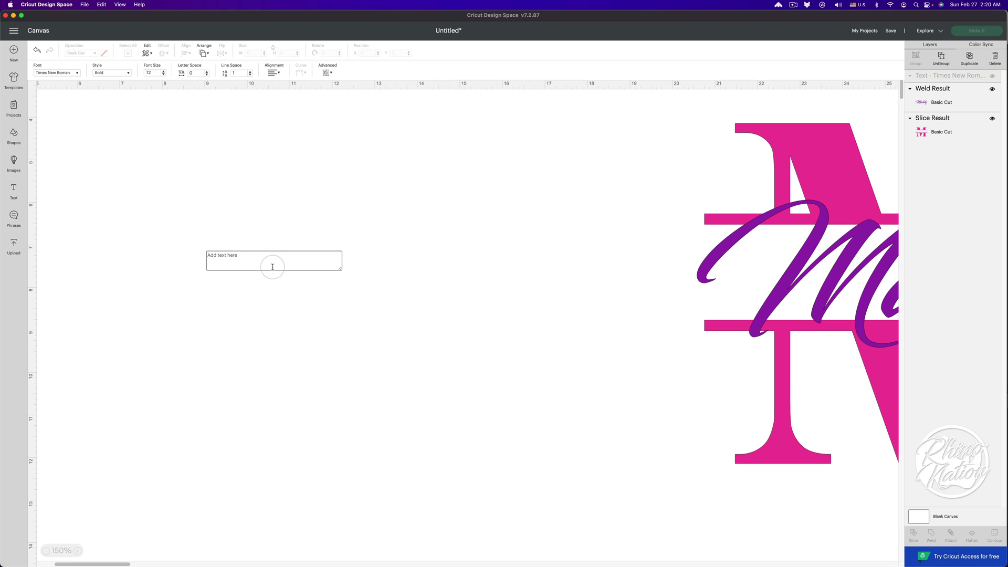
text(M)
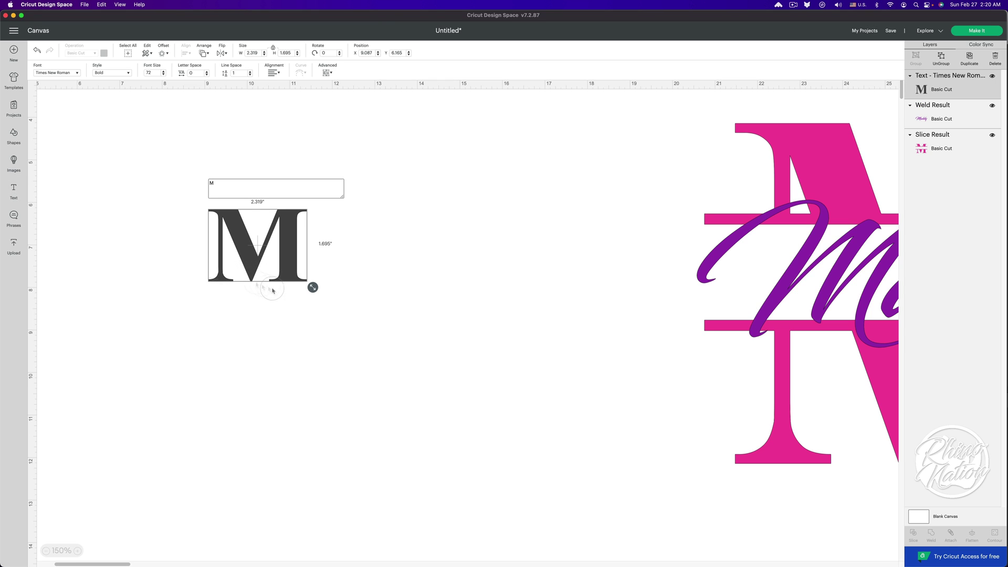
drag(236, 246, 307, 225)
- Unlock the new M's proportions and resize it to 9 in wide and 7 in high
click(273, 265)
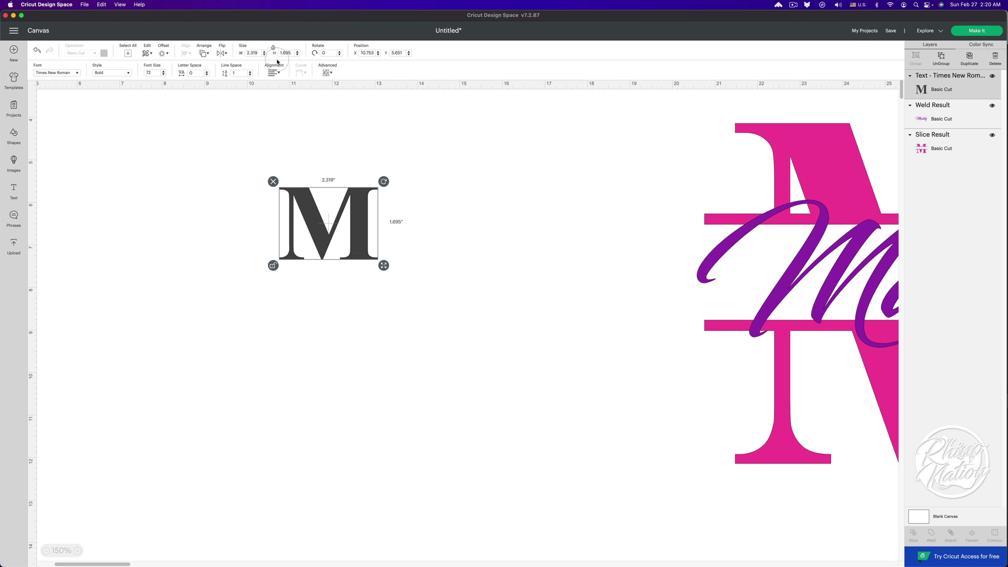
double_click(253, 53)
text(2.2)
key(Return)
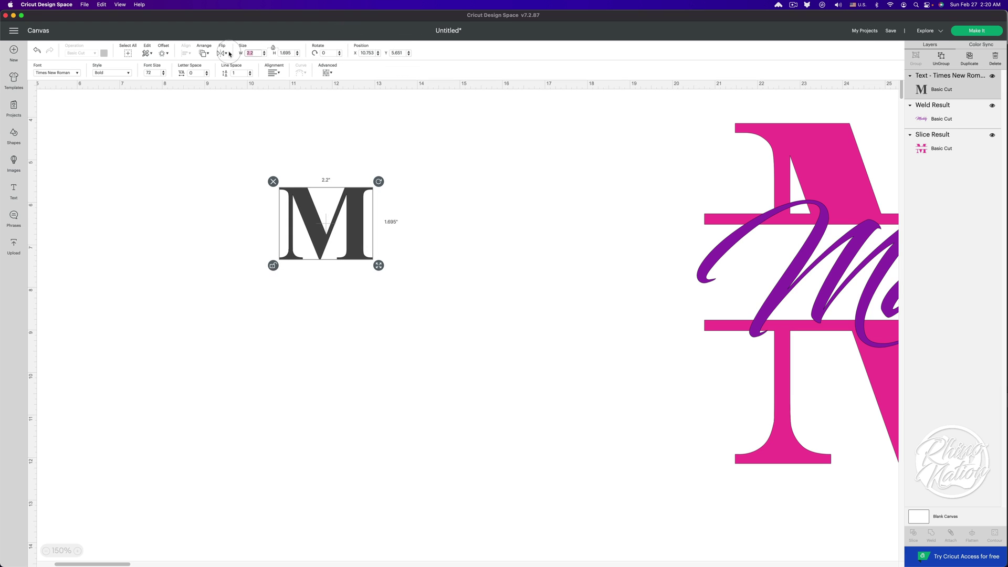
text(10)
key(Tab)
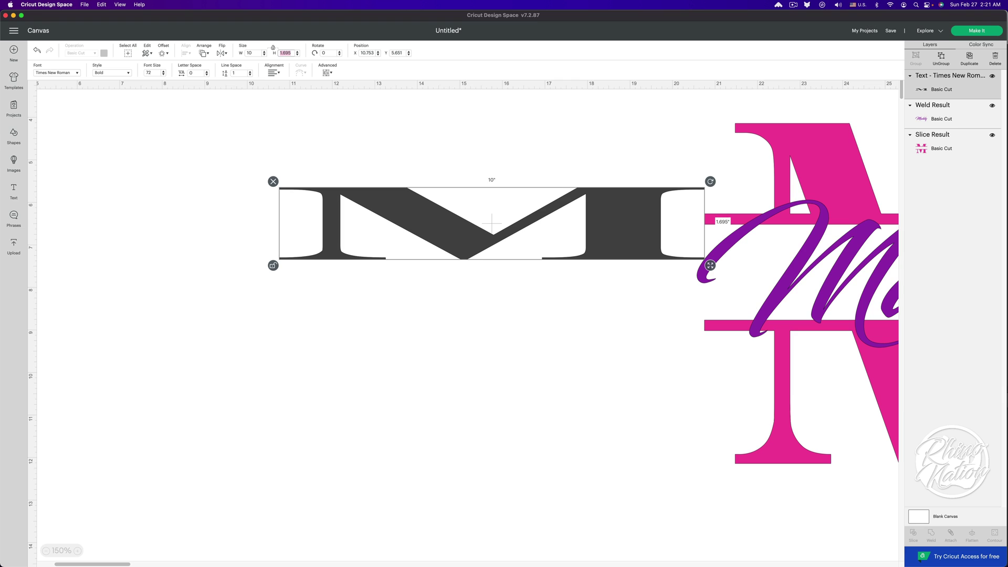
click(250, 53)
key(Tab)
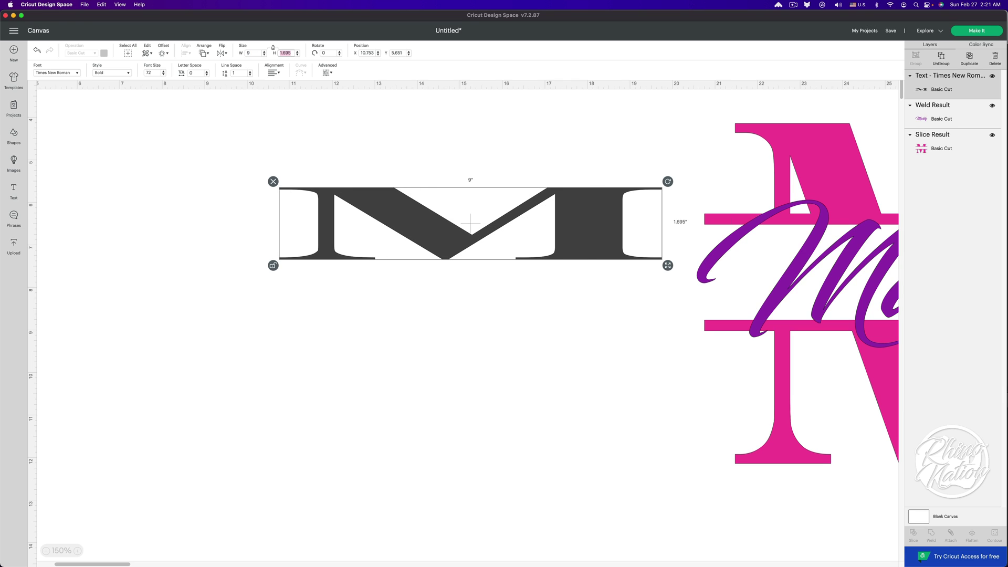
text(7)
key(Tab)
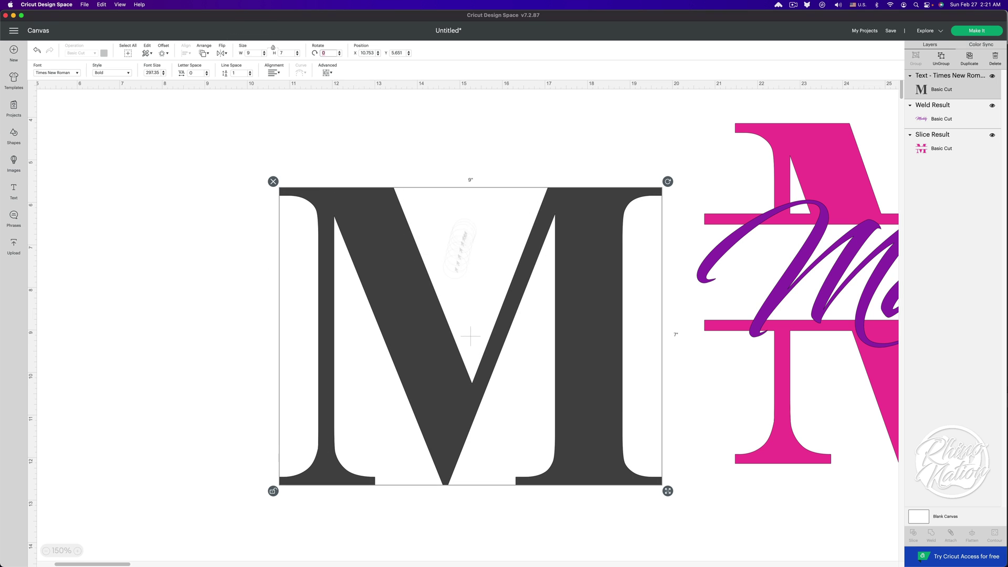
- Move the new M up and left to about X 9.087, Y 5.095 and recolor it dark purple
drag(597, 348, 528, 325)
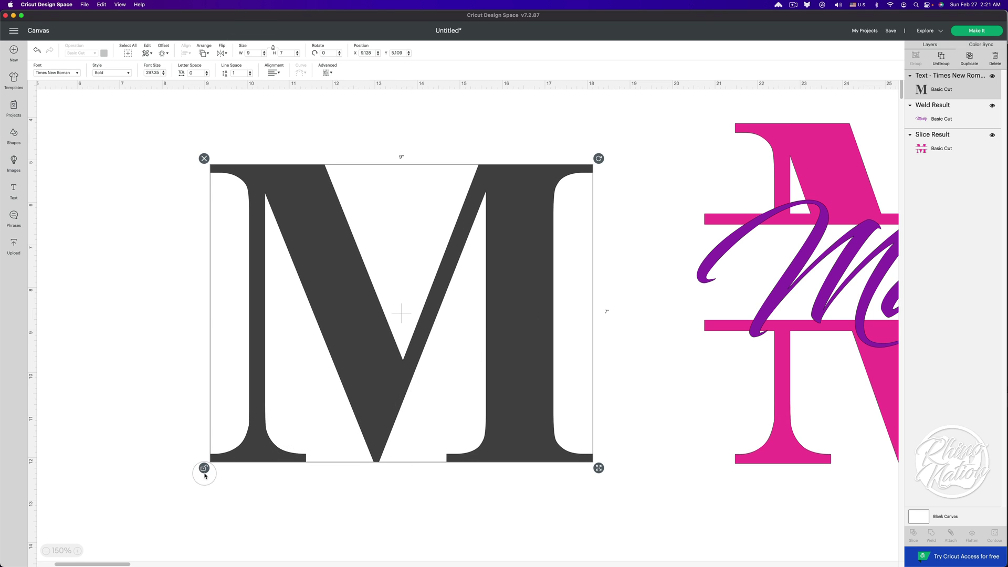
drag(242, 168, 240, 168)
click(105, 53)
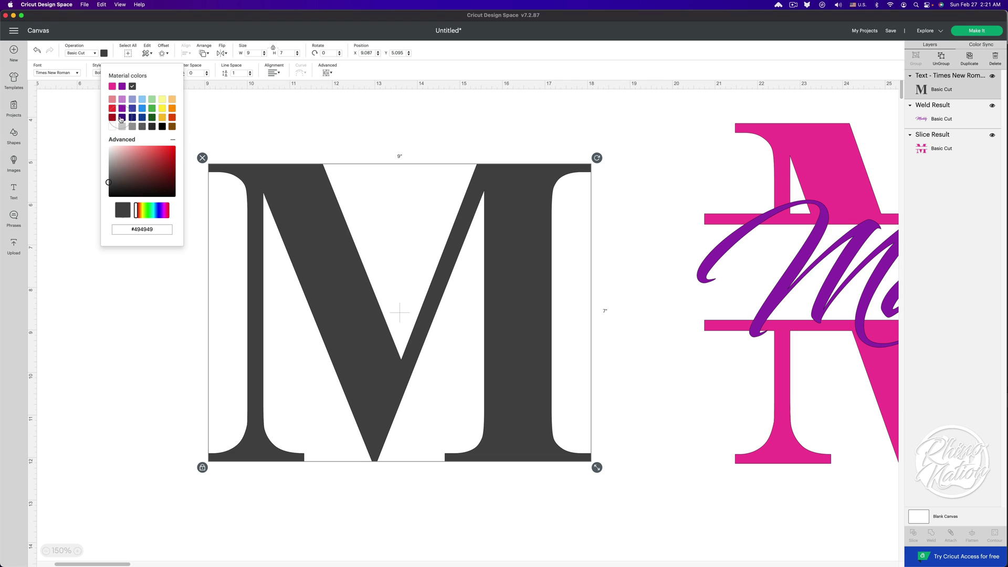
click(120, 119)
click(279, 134)
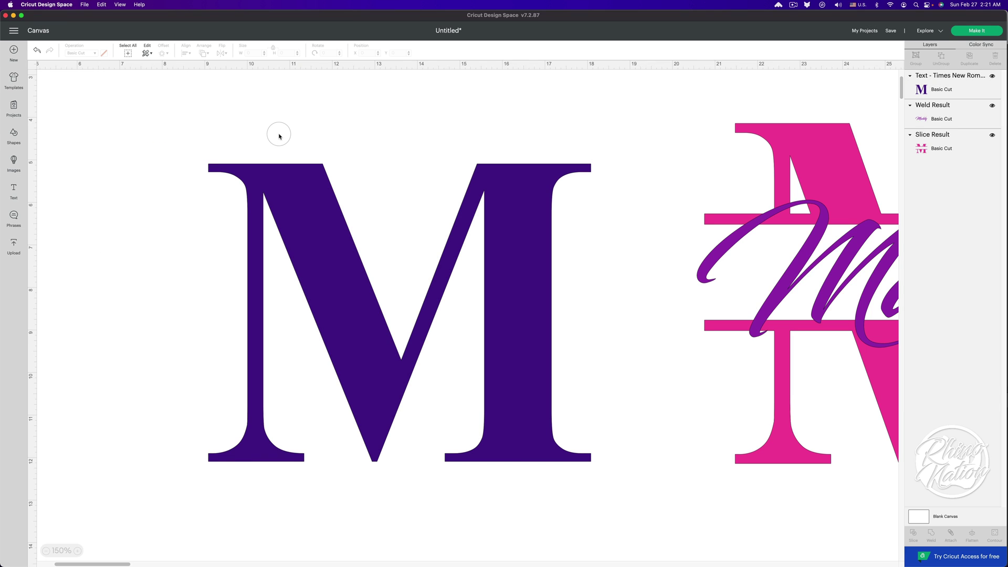
- Add a square shape and place it over the new M's left stem at about X 8.819, Y 7.049
click(14, 136)
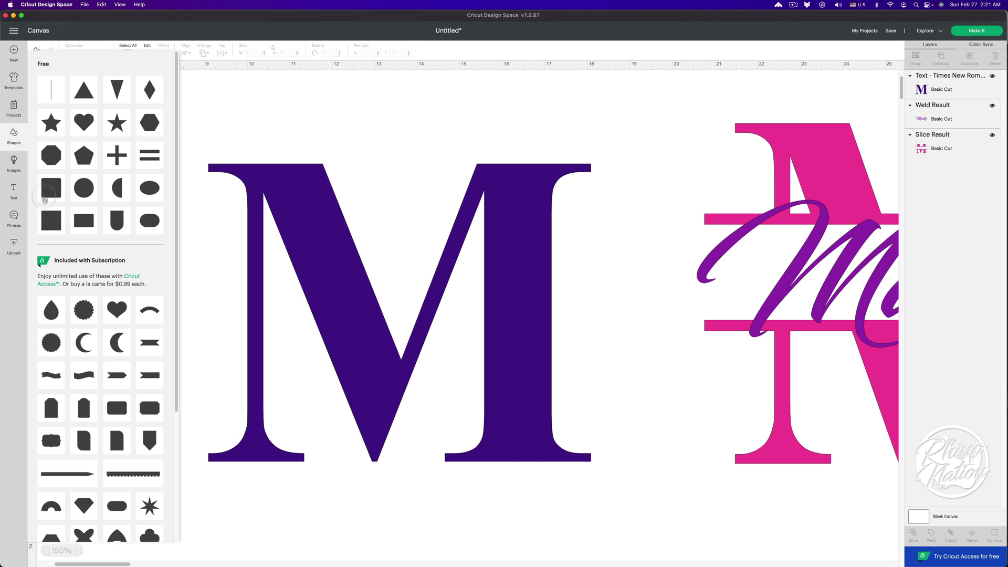
click(47, 194)
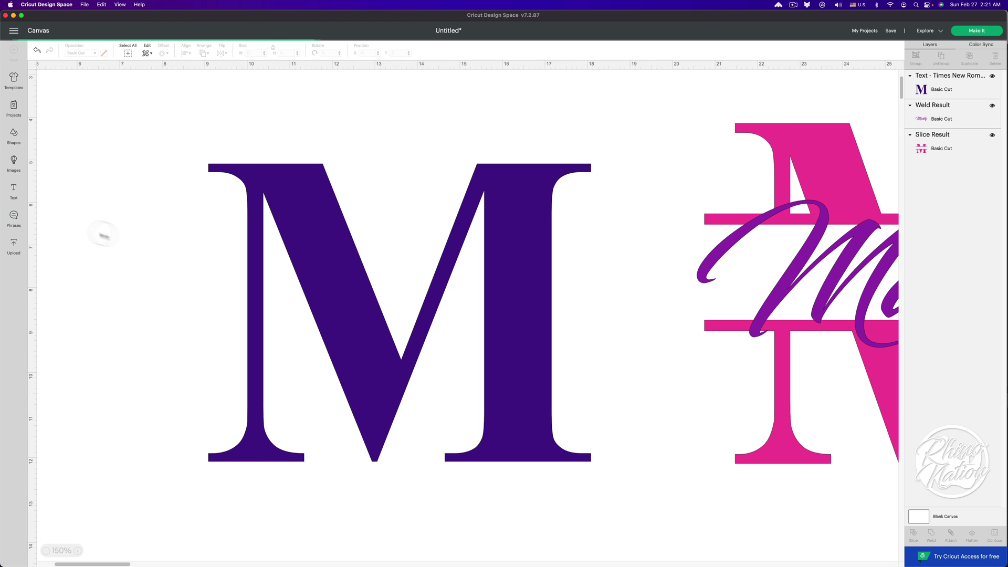
drag(168, 226, 232, 294)
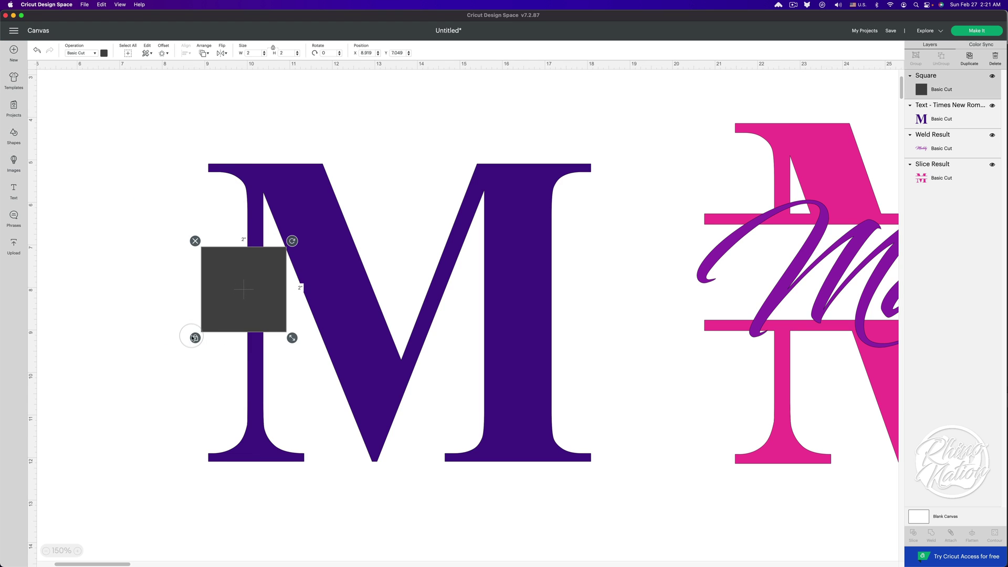
- Unlock the square's proportions and resize it to 10 in wide and 2.25 in high
click(195, 338)
click(248, 53)
text(10)
key(Tab)
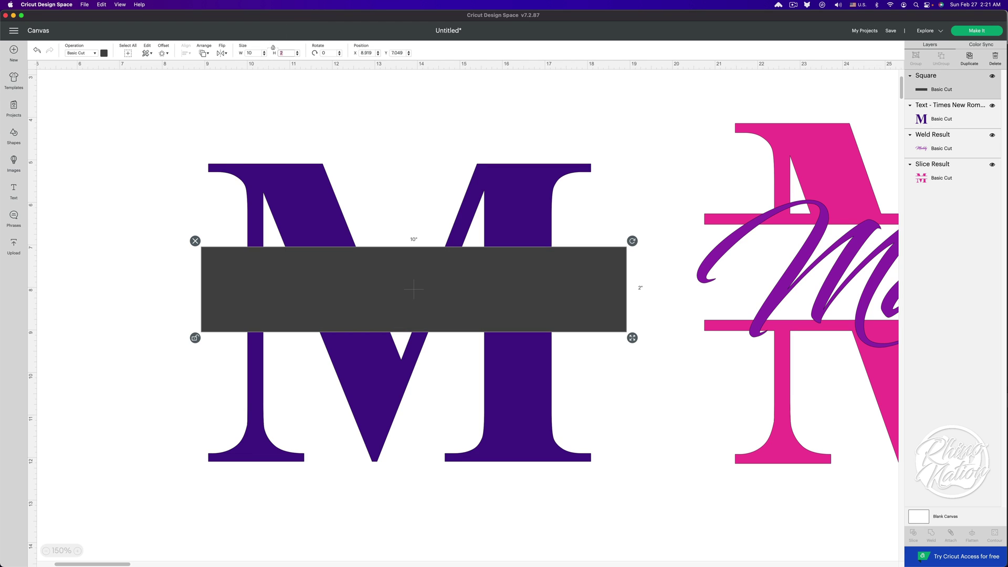
text(2.25)
key(Return)
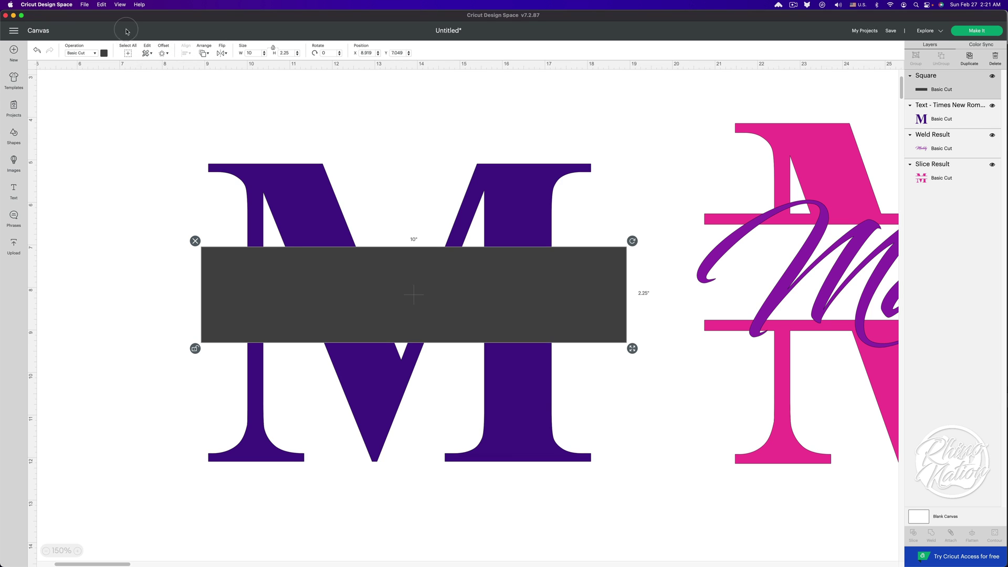
- Center the new M and the rectangle on each other both horizontally and vertically
drag(131, 109, 659, 506)
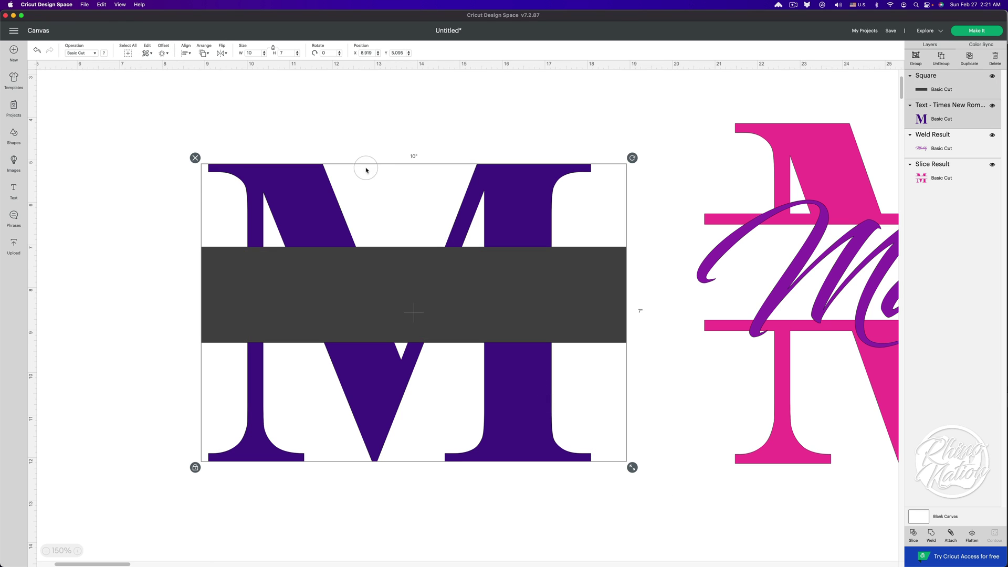
click(183, 53)
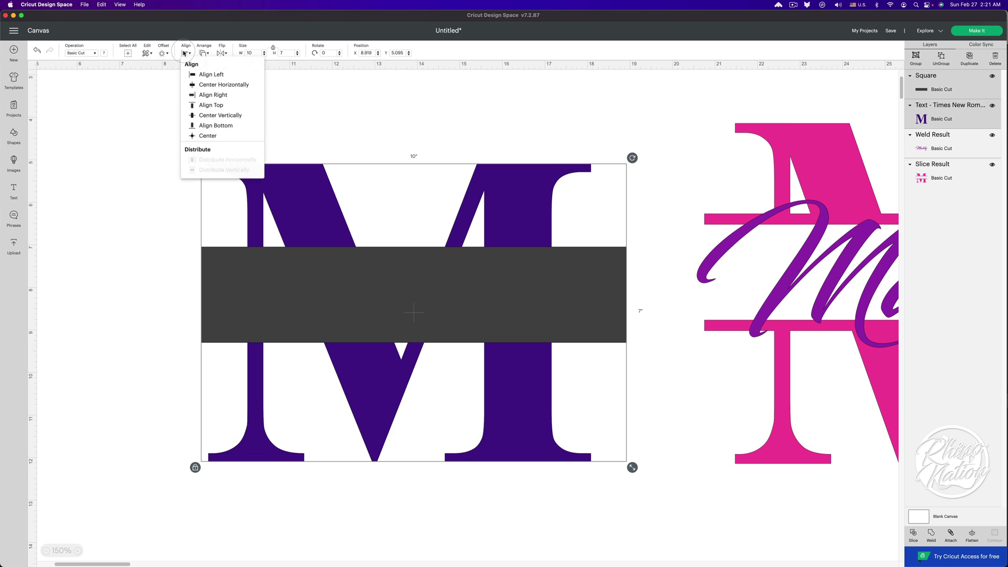
click(208, 137)
click(398, 149)
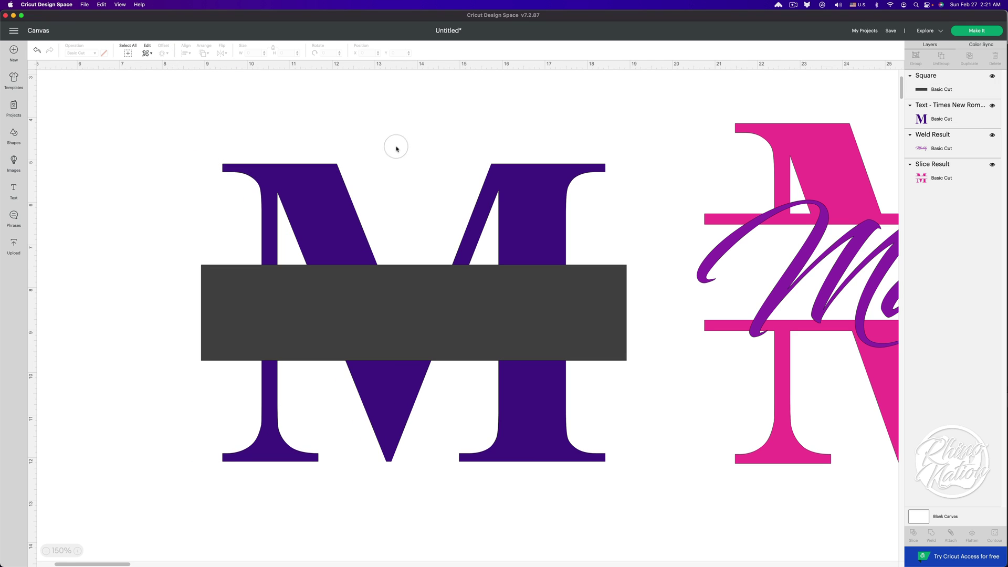
- Nudge the rectangle straight up across the M to about Y 6.97
click(414, 298)
key(Up)
key(Up)
key(Up)
key(Up)
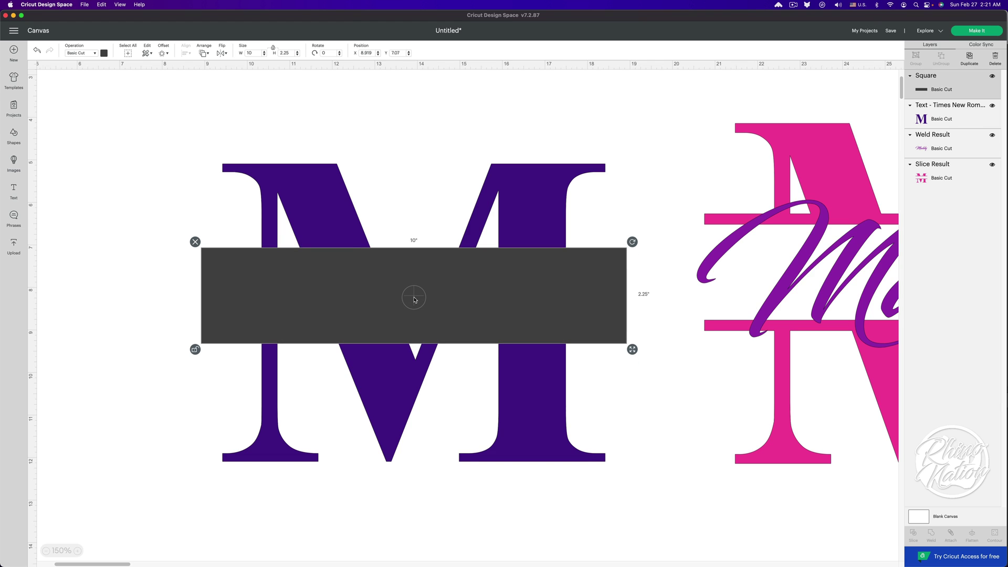
key(Up)
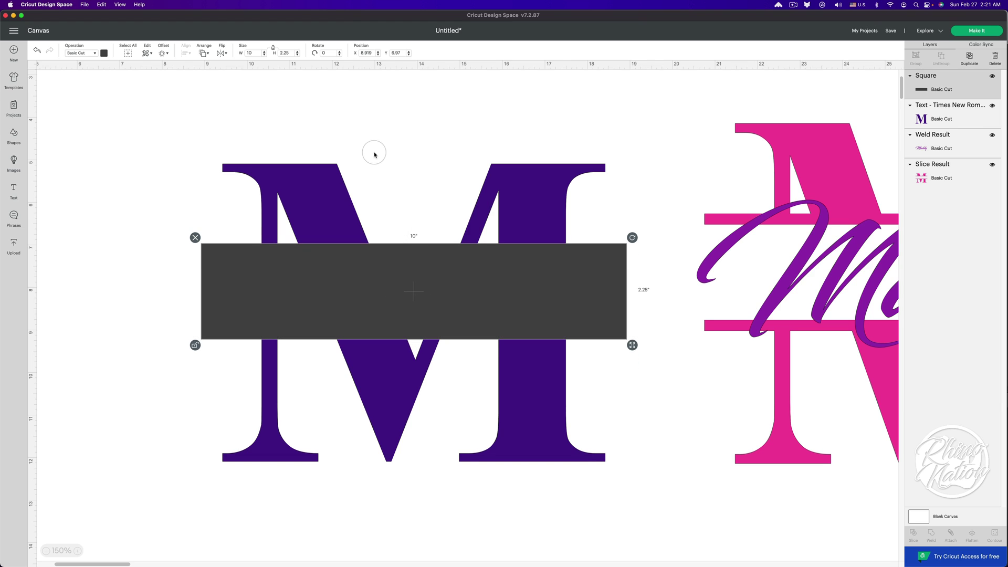
- Recolor the rectangle across the dark purple M golden yellow, #fac02e
click(104, 53)
click(162, 117)
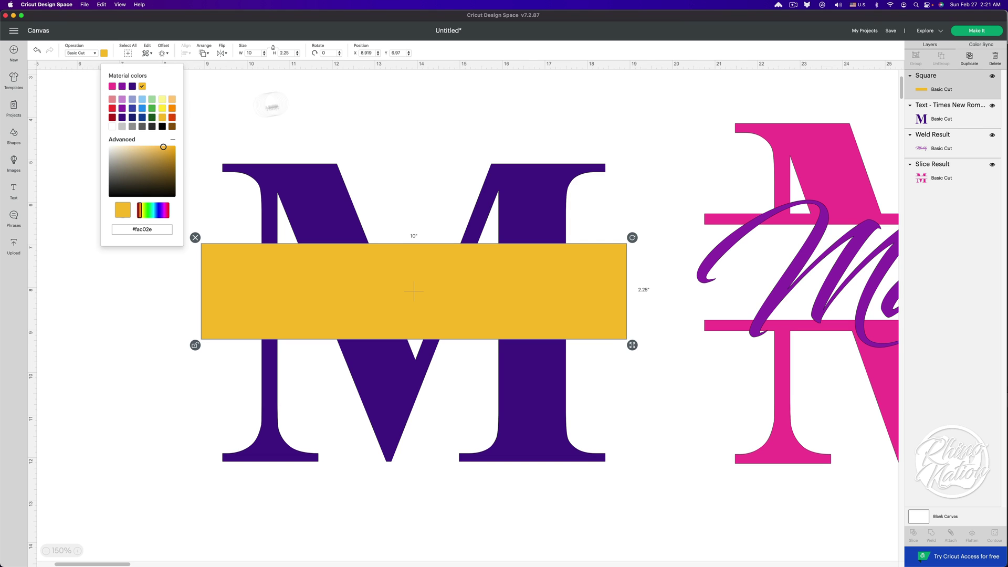
click(271, 105)
- Create a 0.25 in square-cornered offset around the yellow rectangle and recolor the offset blue
click(310, 277)
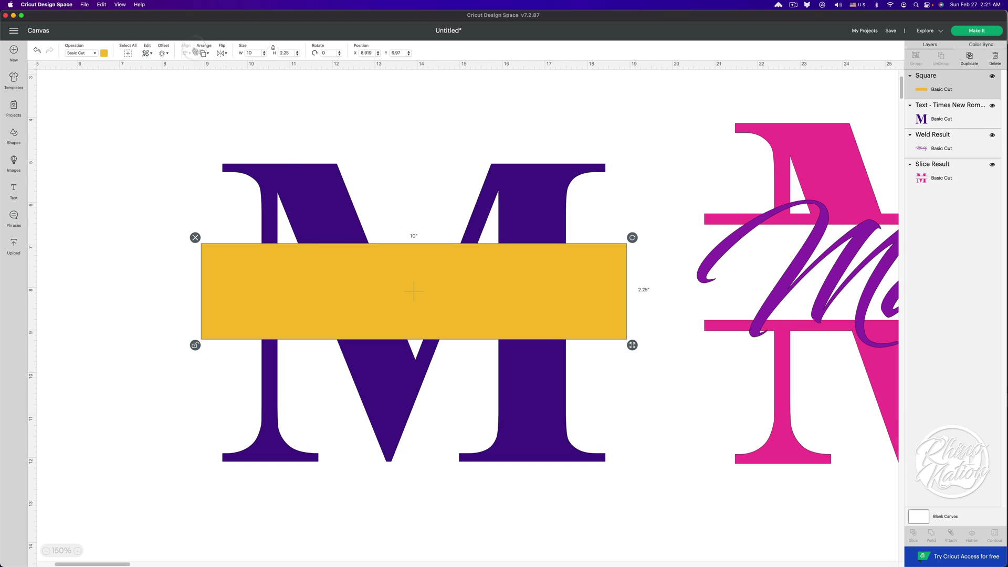
click(162, 53)
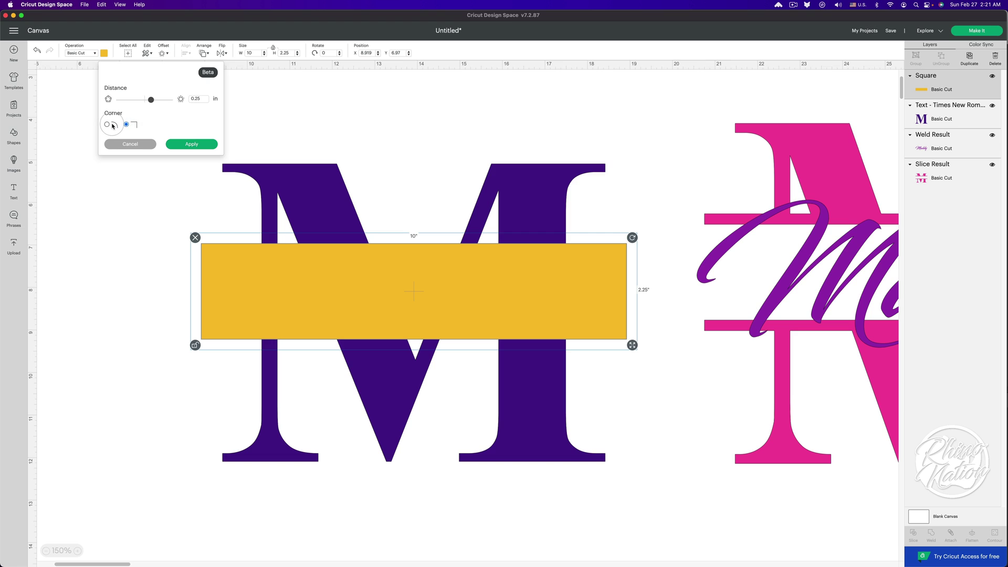
click(191, 144)
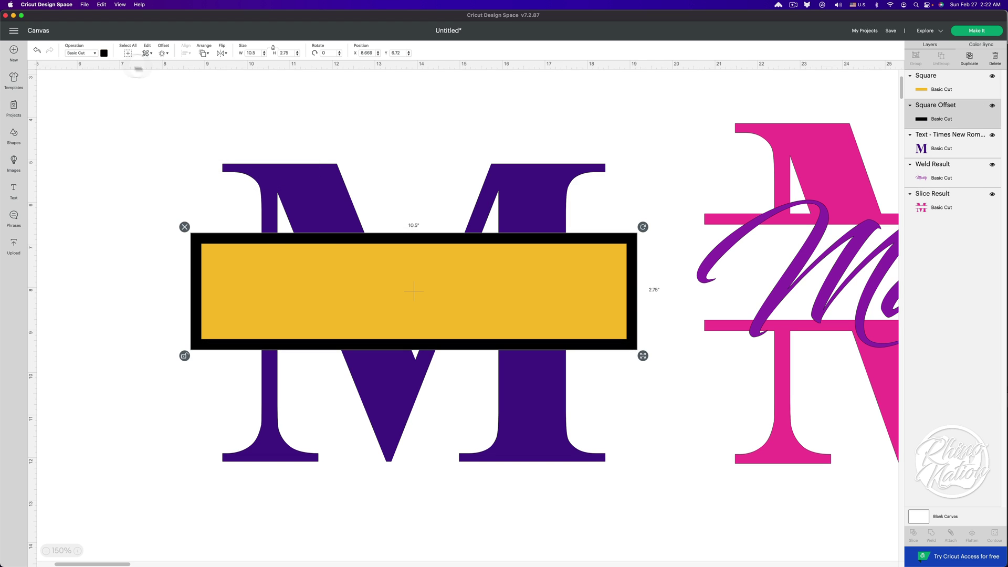
click(104, 54)
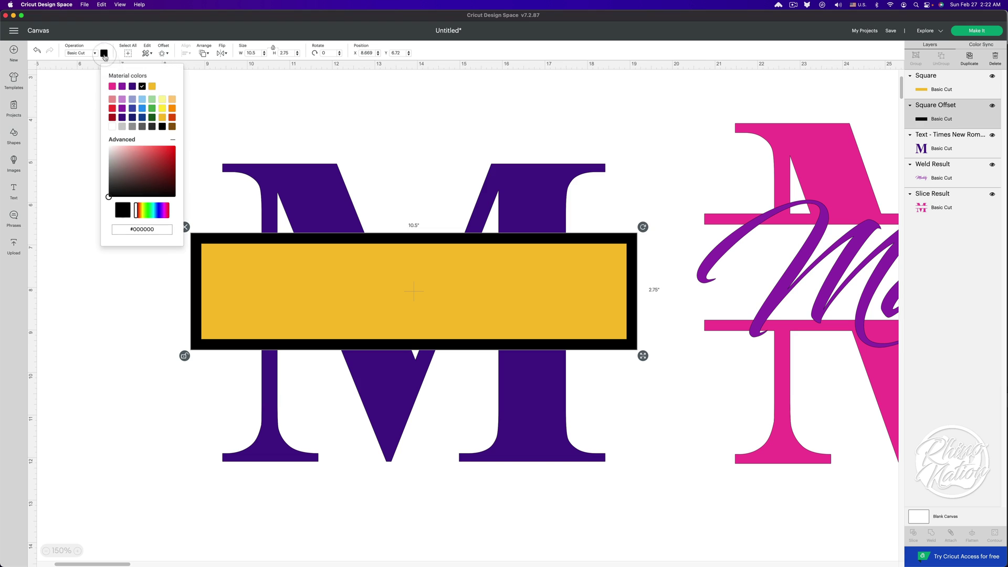
click(142, 110)
click(267, 138)
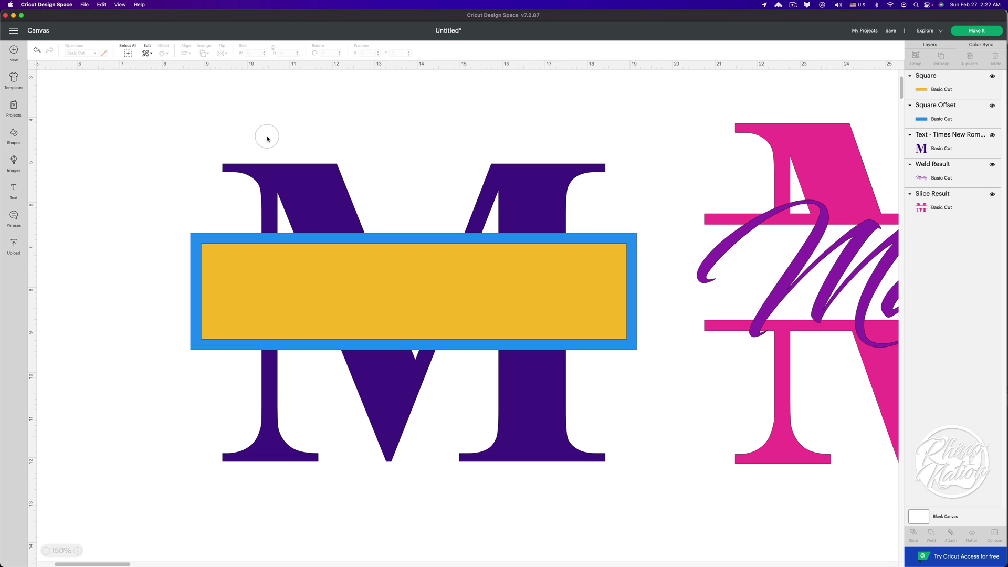
- Widen the yellow rectangle to 11 in and nudge it left to about X 8.419 so it overhangs both ends of the offset
click(253, 274)
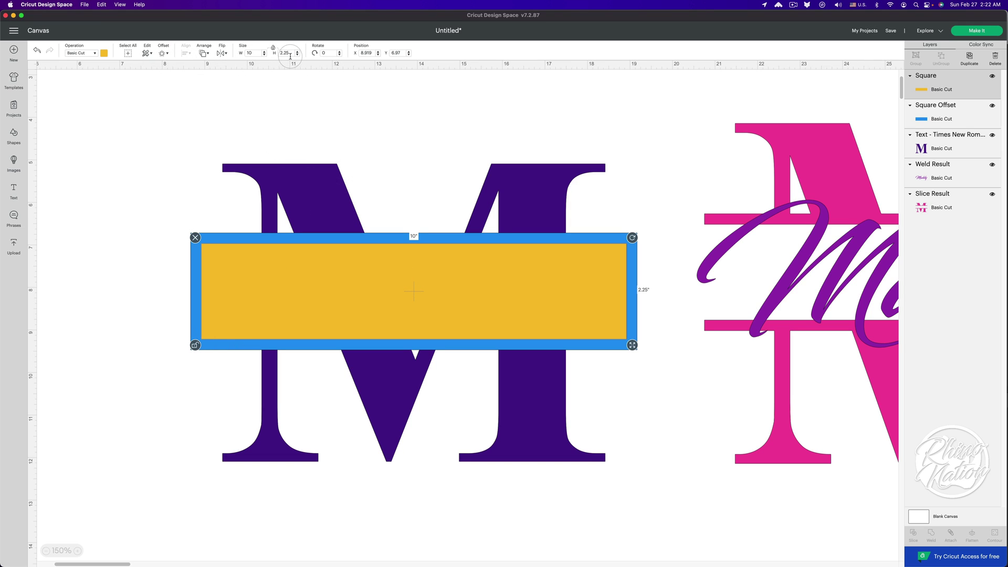
click(239, 53)
key(Return)
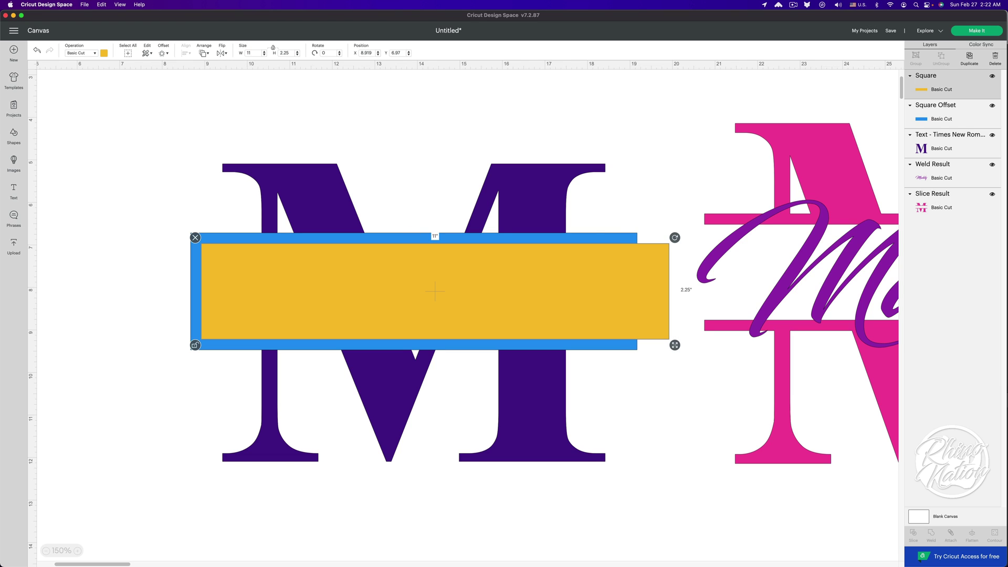
key(Left)
key(Left)
key(Left)
key(Left)
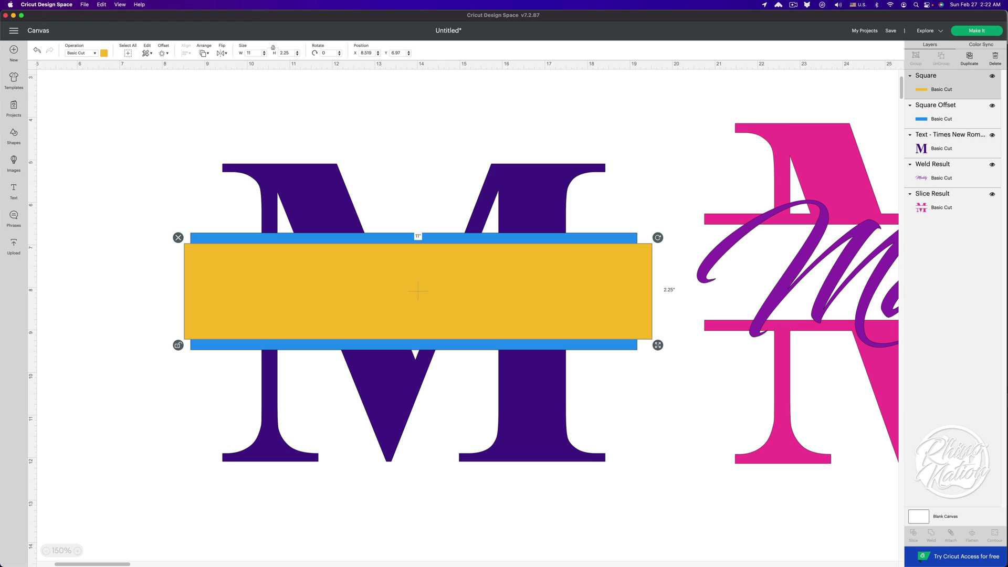
key(Left)
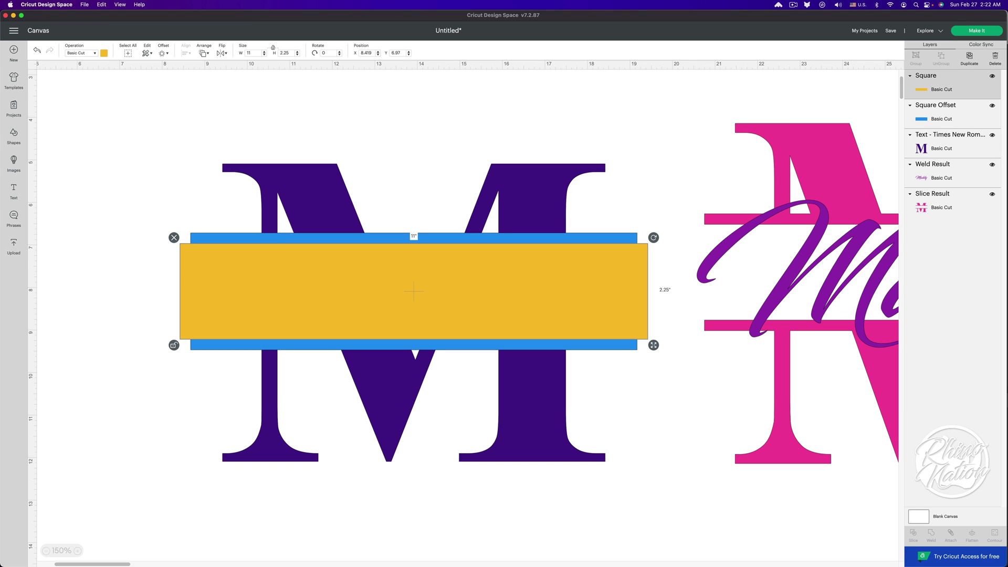
click(369, 144)
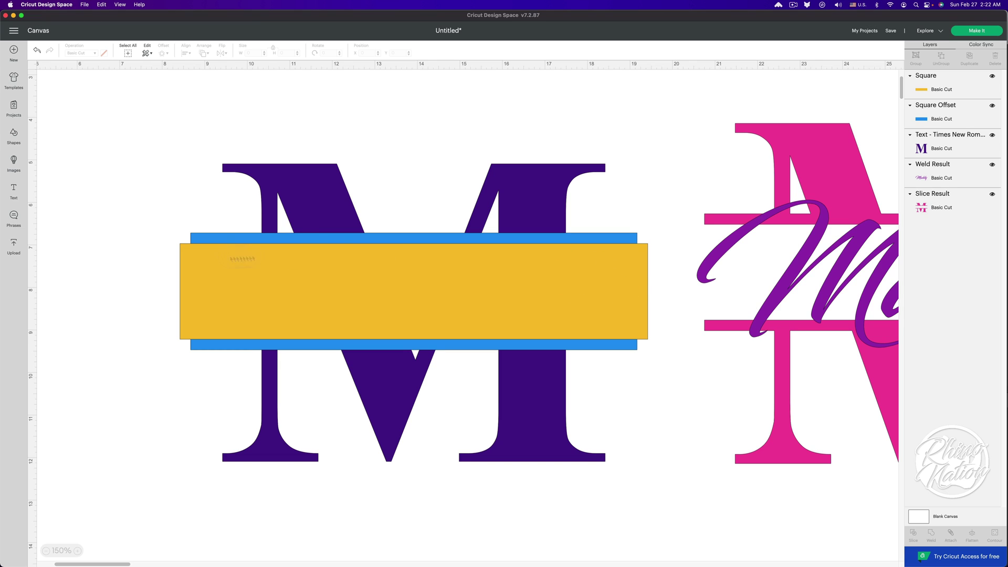
- Weld the dark purple M and the blue offset rectangle into one shape
click(351, 242)
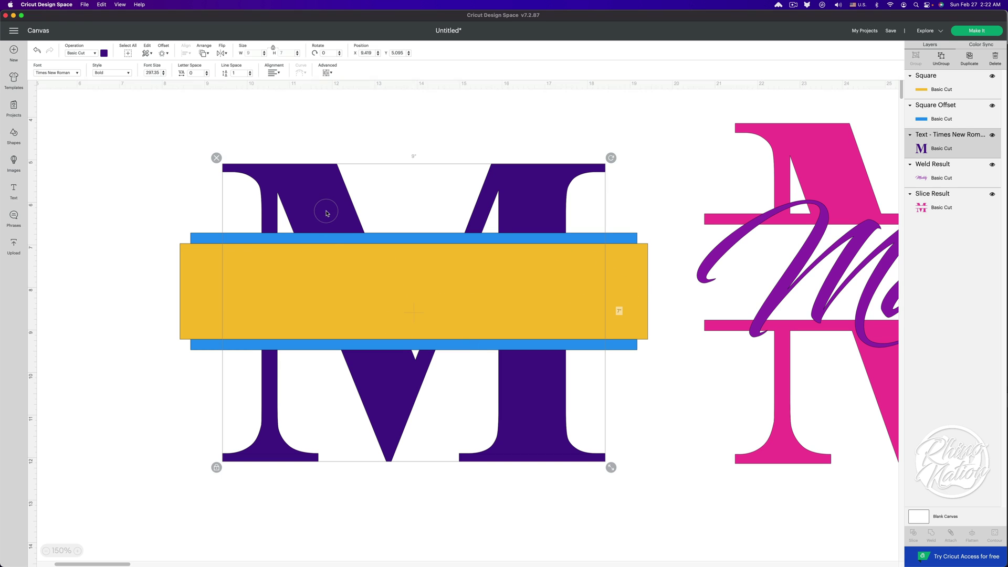
shift+click(209, 236)
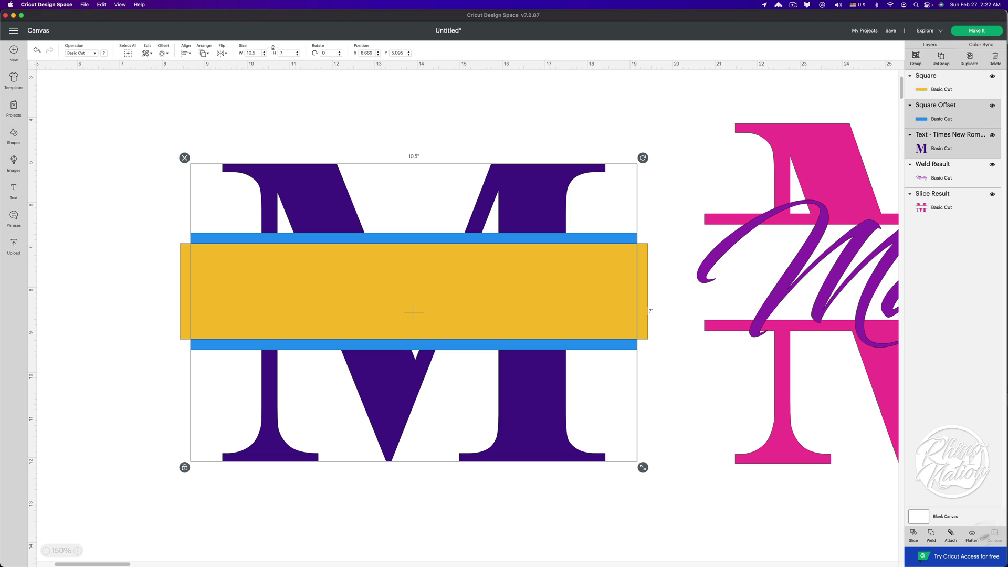
click(930, 534)
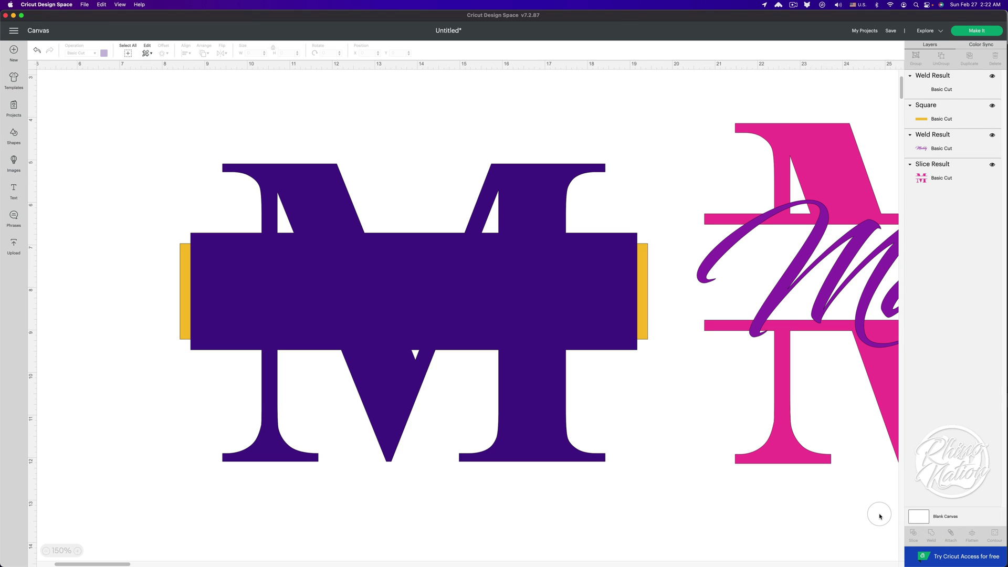
- Bring the yellow rectangle to the front and slice it out of the welded M
click(184, 262)
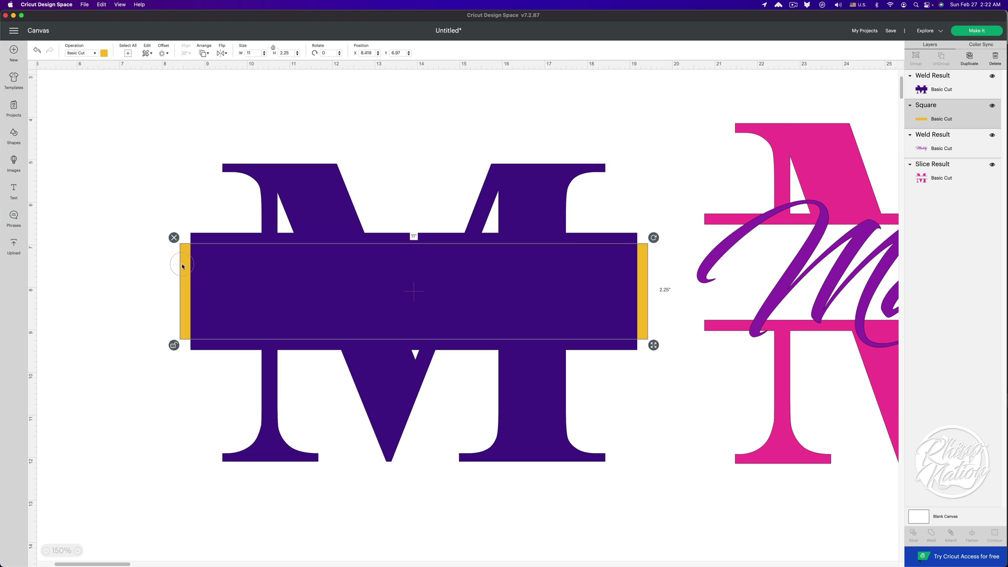
click(204, 53)
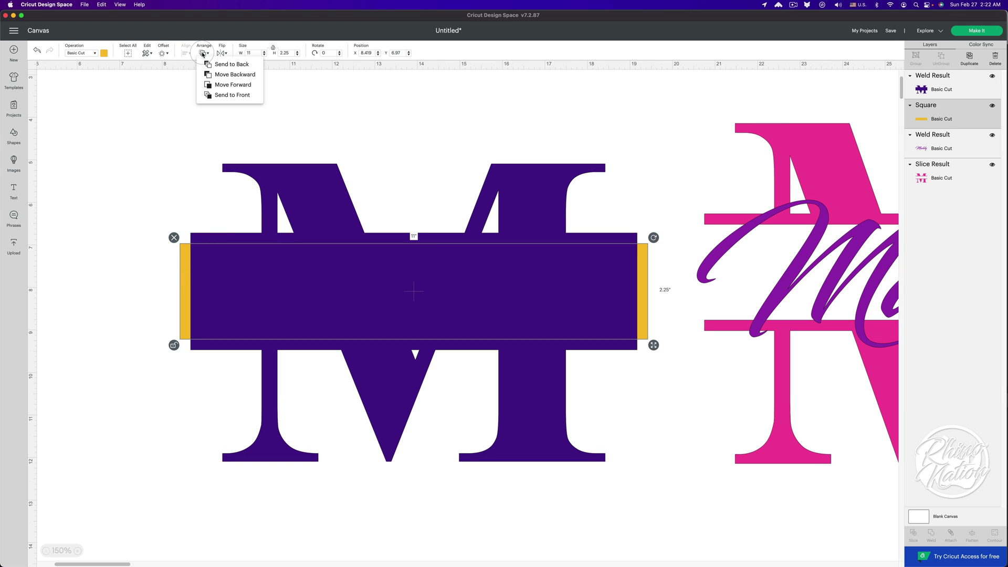
click(226, 96)
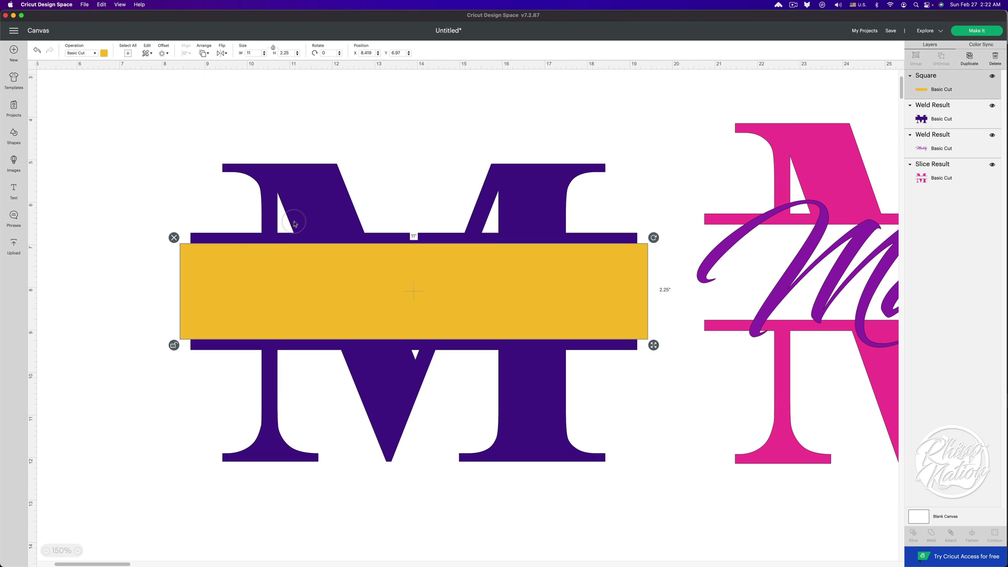
shift+click(287, 189)
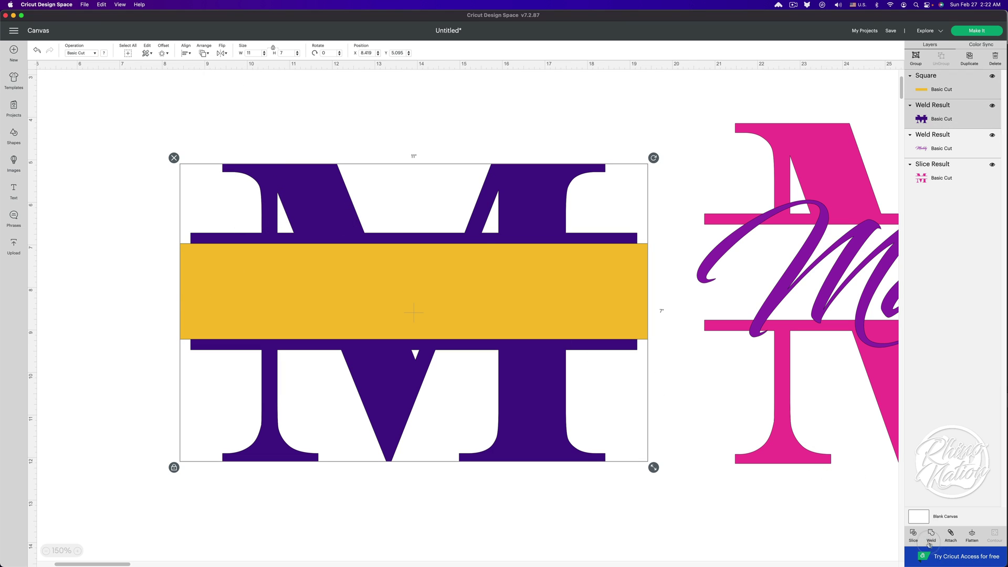
click(913, 534)
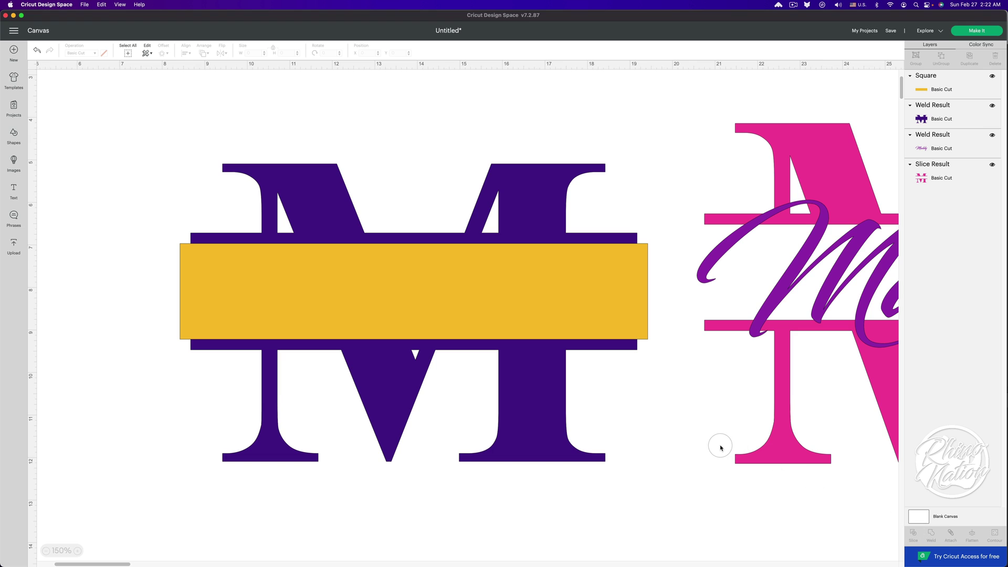
click(663, 324)
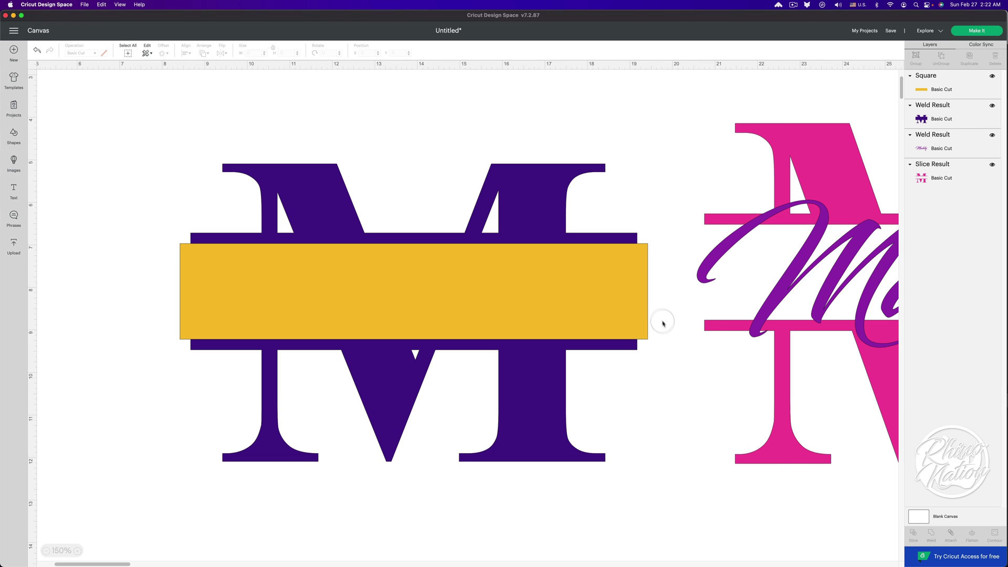
- Delete the two yellow slice pieces and the dark purple middle band, and shift the split M left to about X 7.6
click(635, 290)
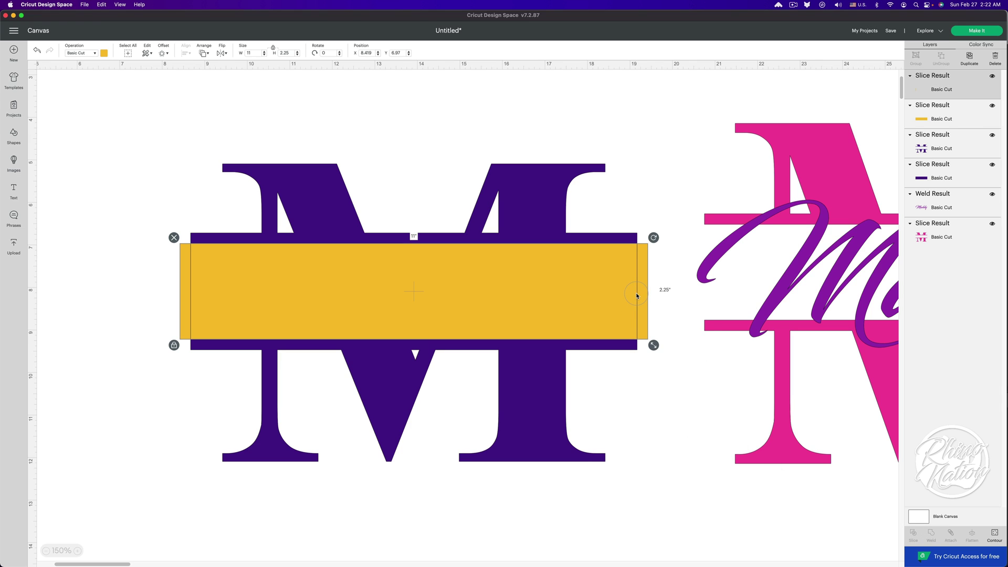
key(Delete)
click(631, 293)
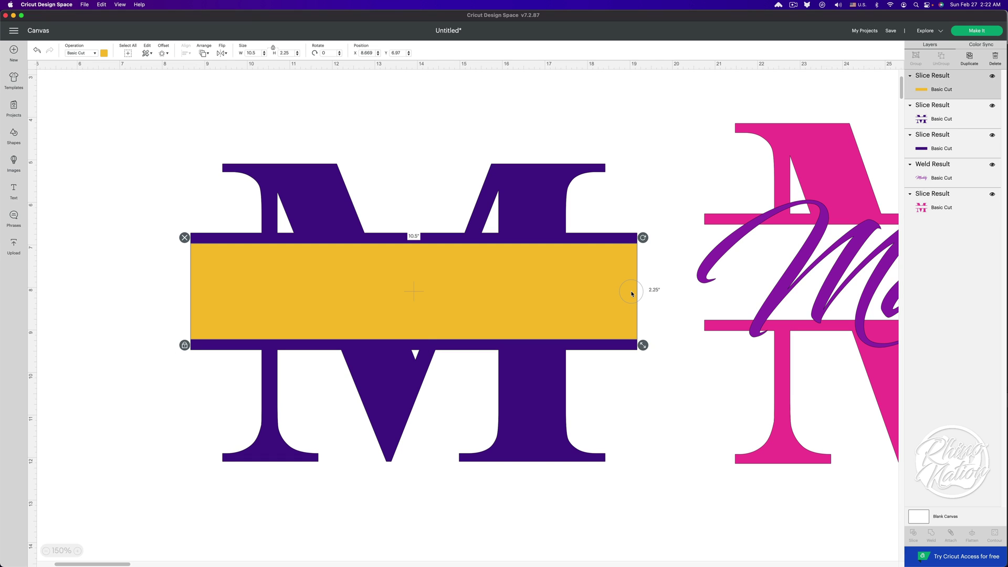
key(Delete)
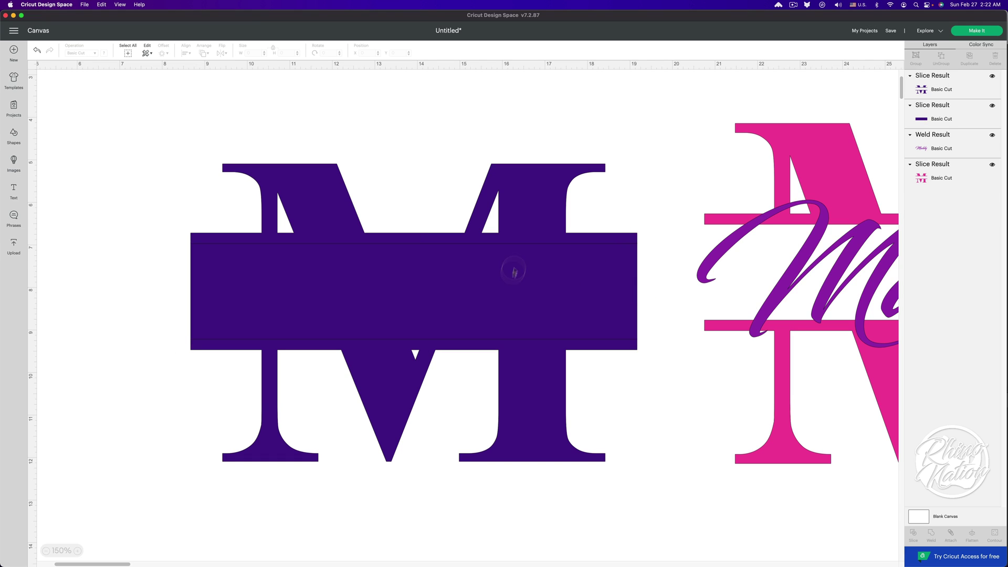
click(926, 119)
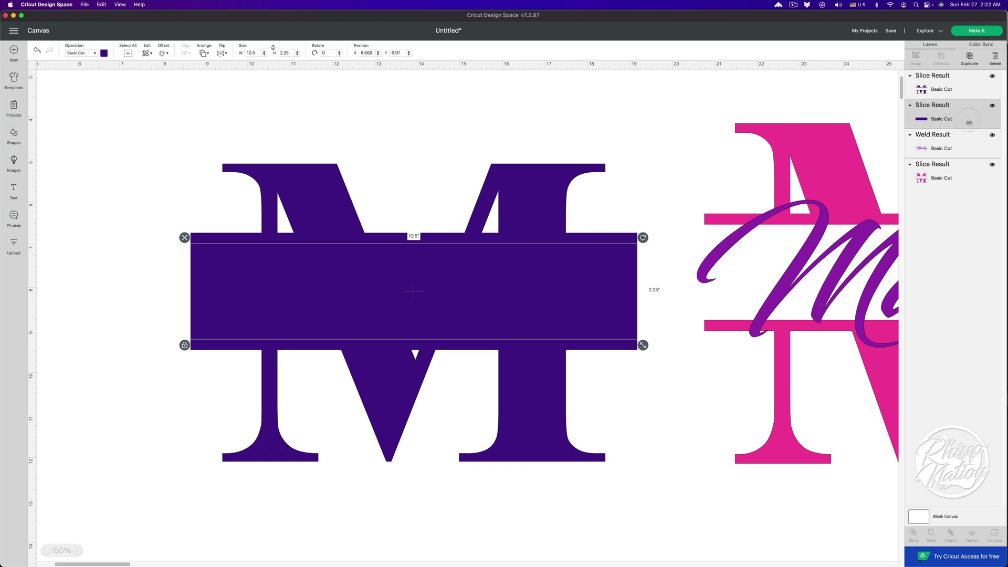
key(Delete)
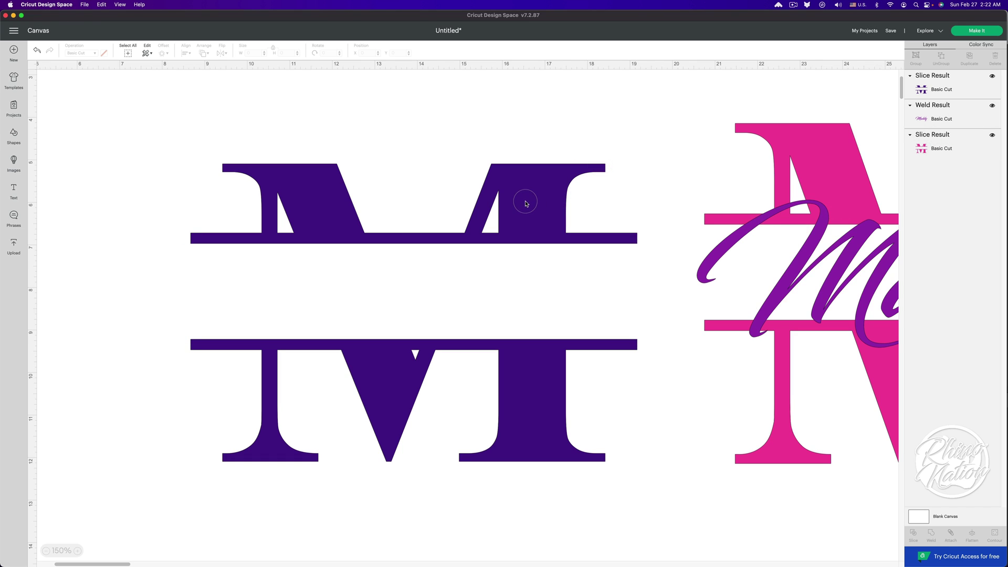
drag(524, 203, 479, 200)
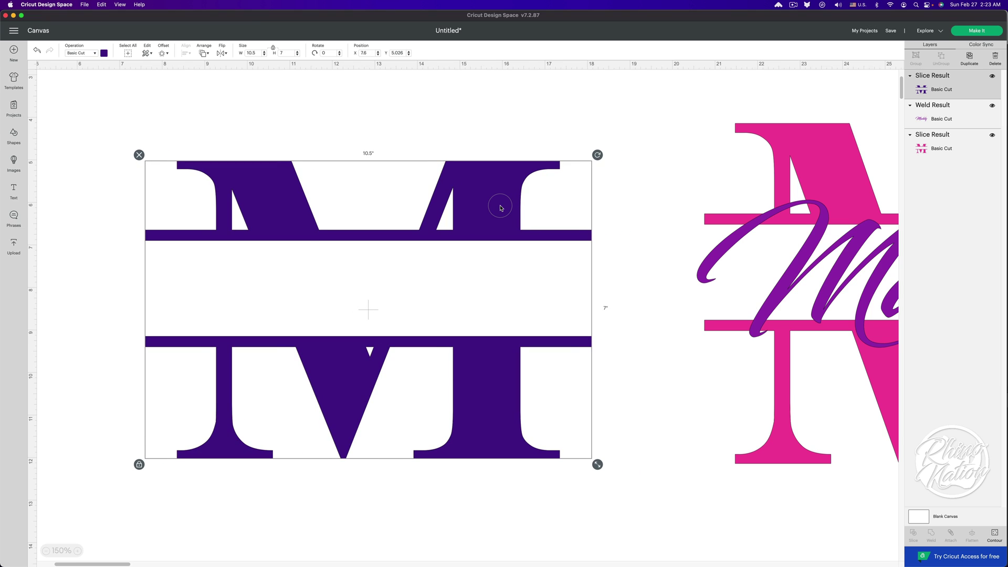
- Add the same first name as on the pink design as text over the dark purple M, in the Blacksword font
click(13, 190)
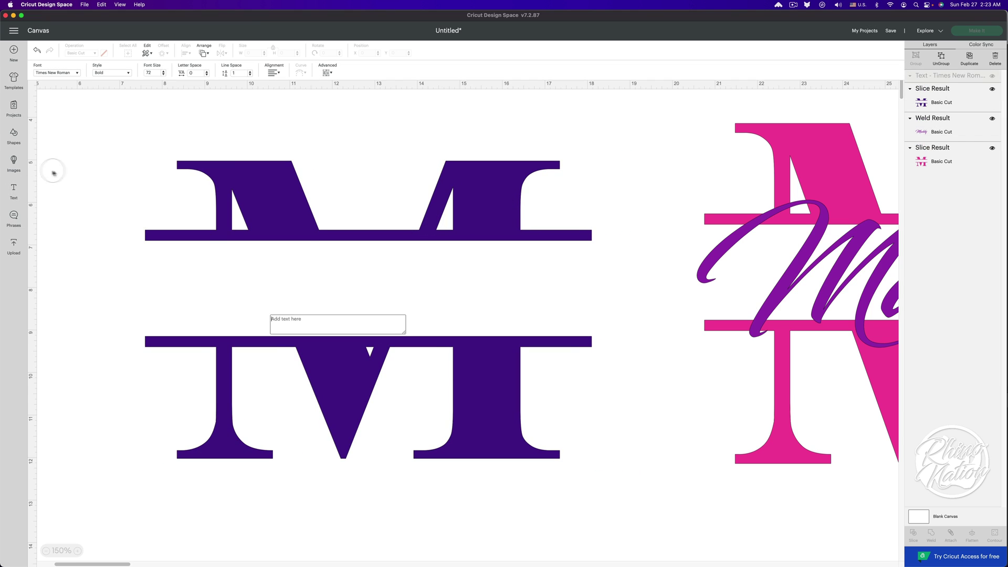
text(Maddy)
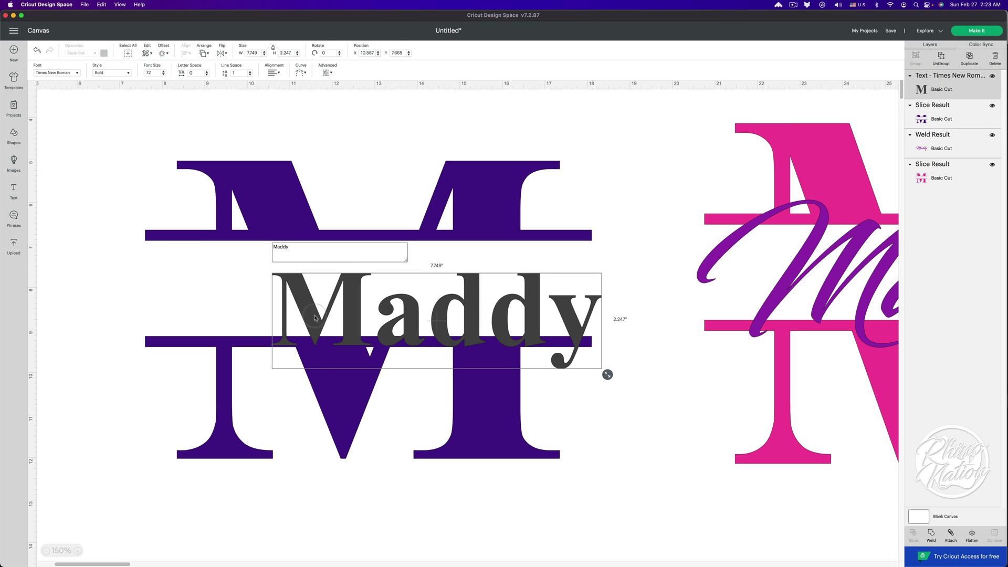
drag(315, 317, 220, 285)
click(72, 78)
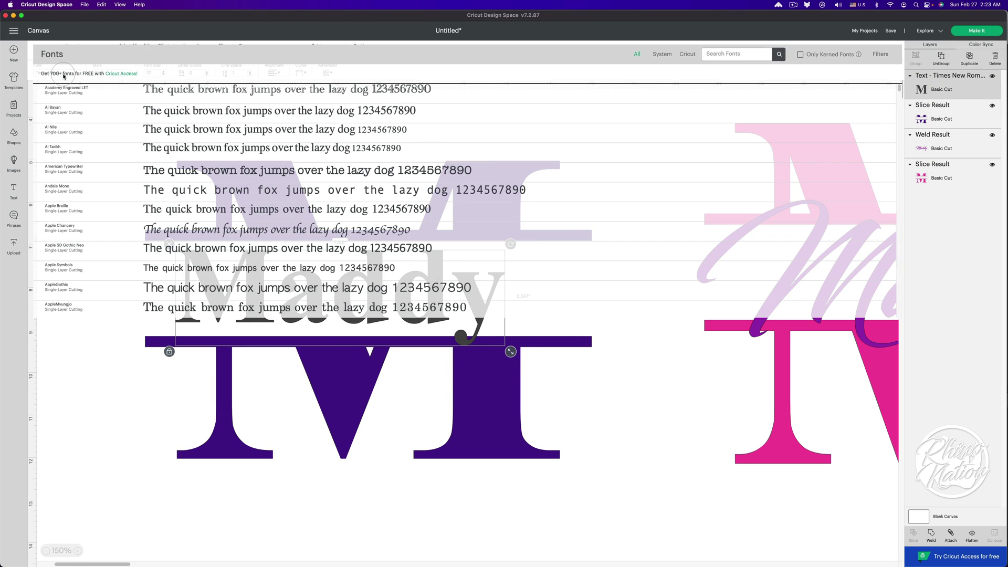
click(728, 54)
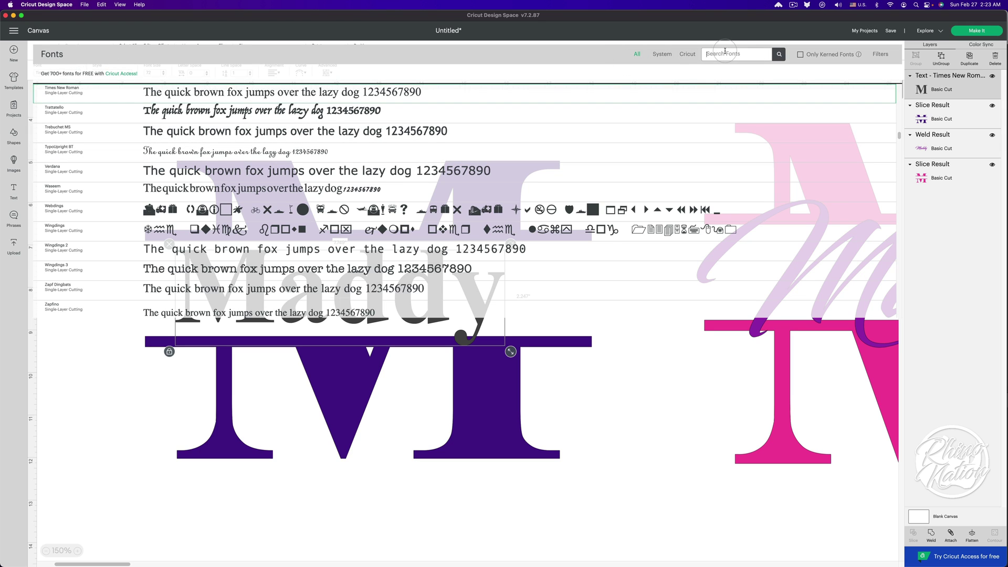
text(black)
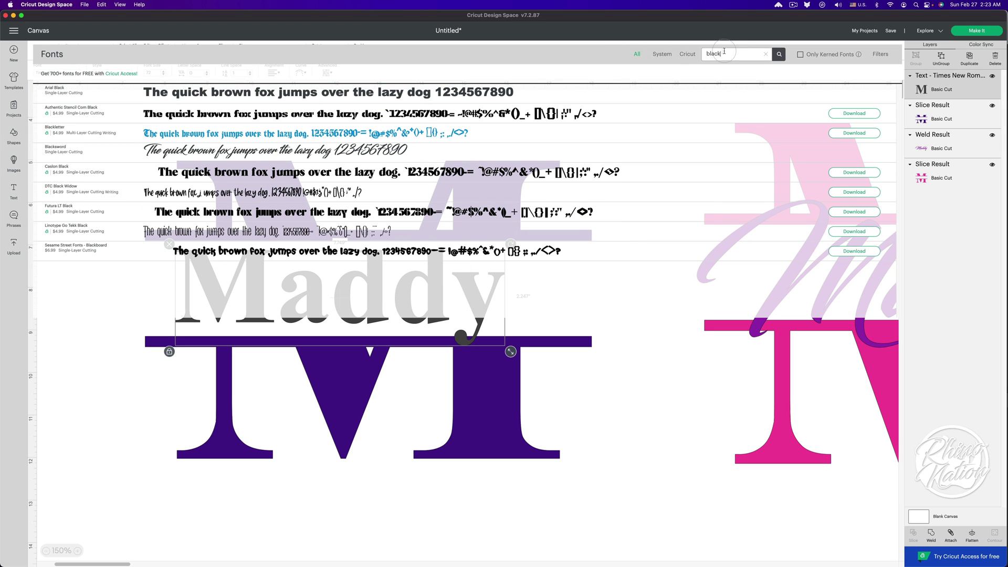
click(382, 151)
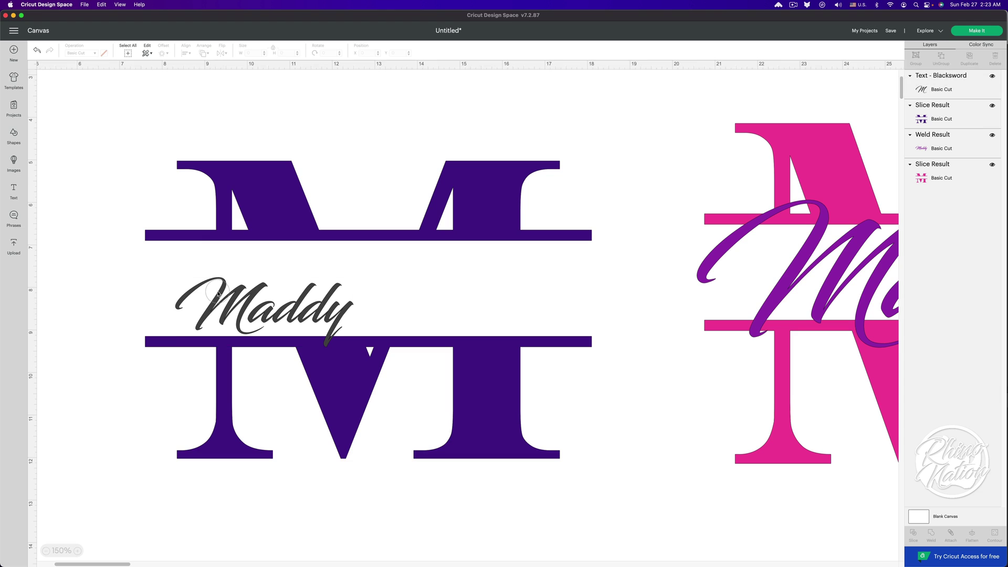
- Recolor the new name text light purple
click(104, 54)
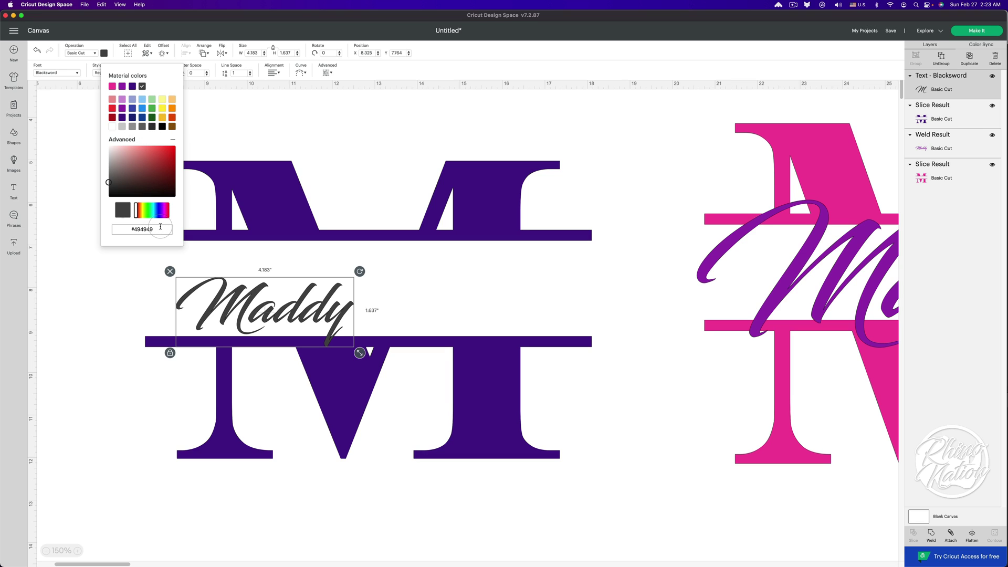
click(122, 100)
click(399, 294)
- Enlarge the light purple name to about 11.42 in wide and center it over the M's gap at about X 6.964, Y 6.181
drag(298, 320, 254, 265)
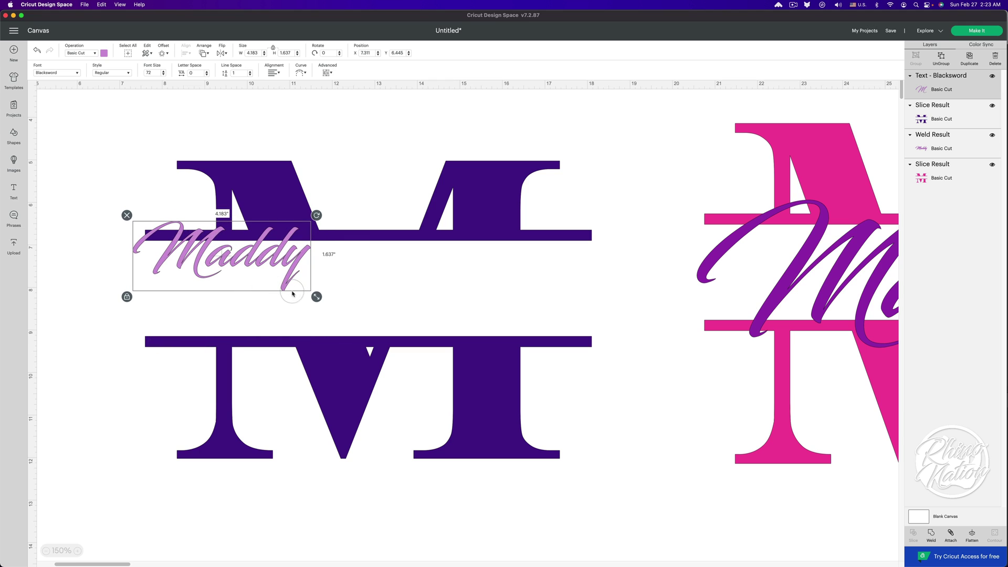
drag(317, 297, 599, 388)
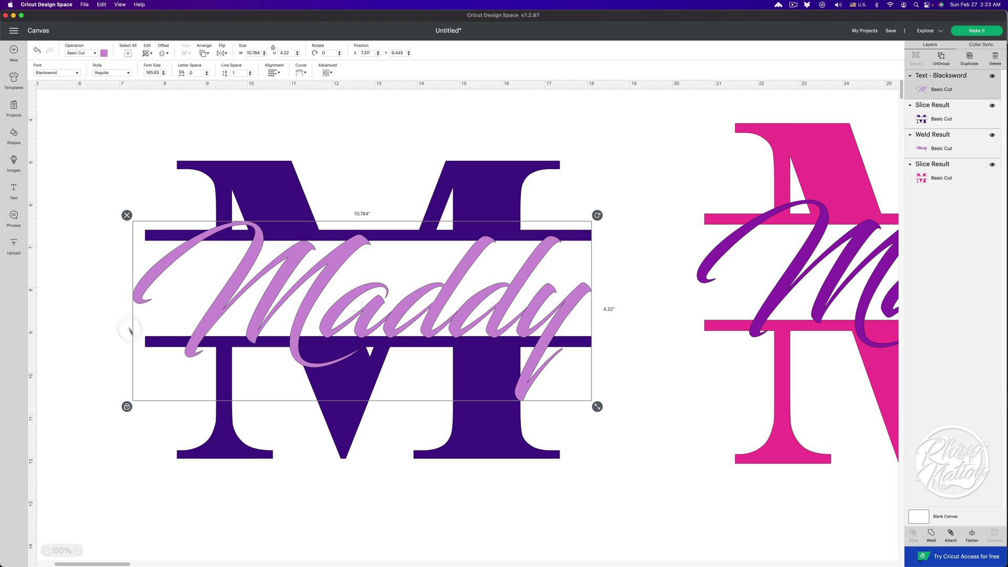
drag(150, 278, 163, 277)
drag(609, 406, 597, 401)
click(607, 418)
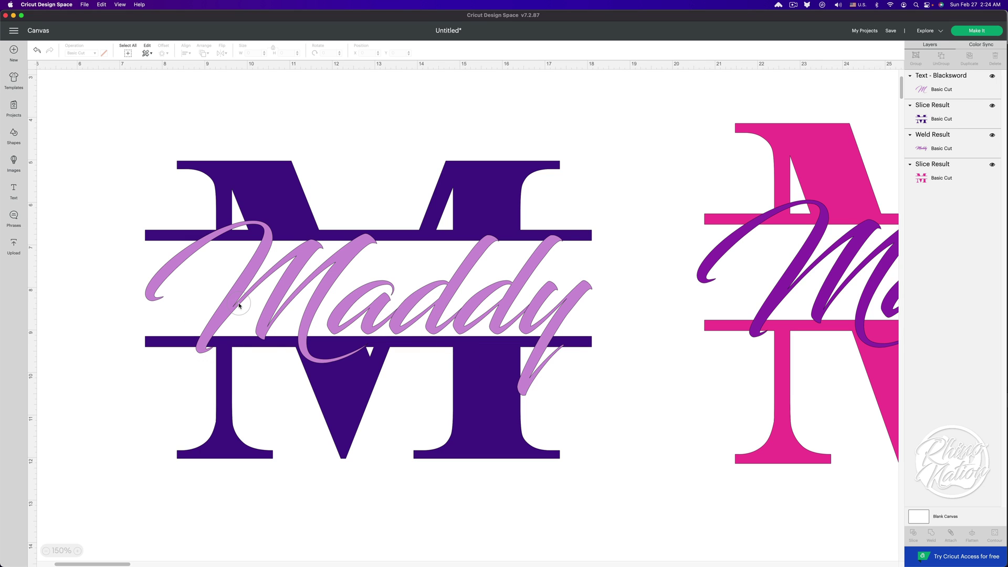
drag(236, 304, 210, 301)
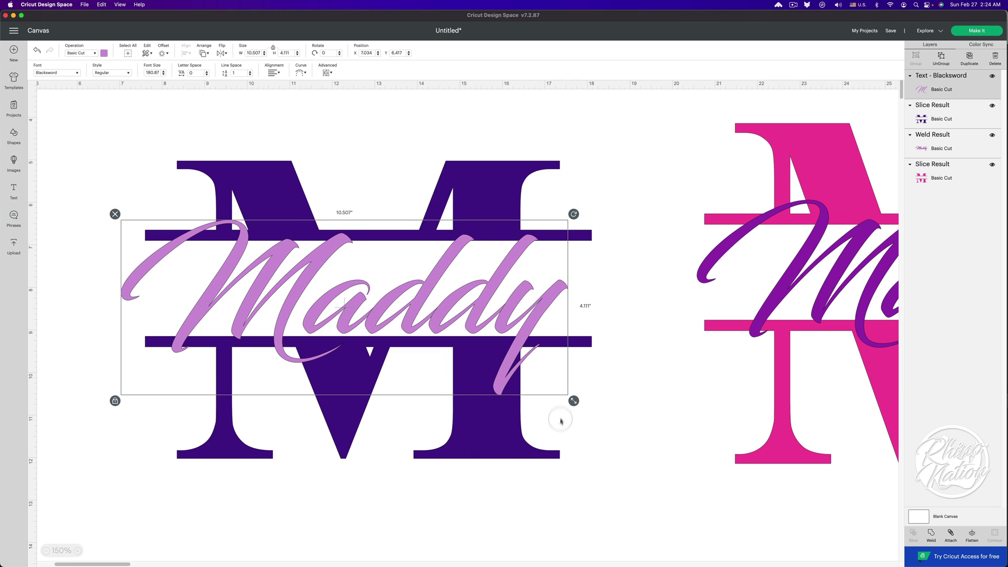
drag(574, 400, 613, 414)
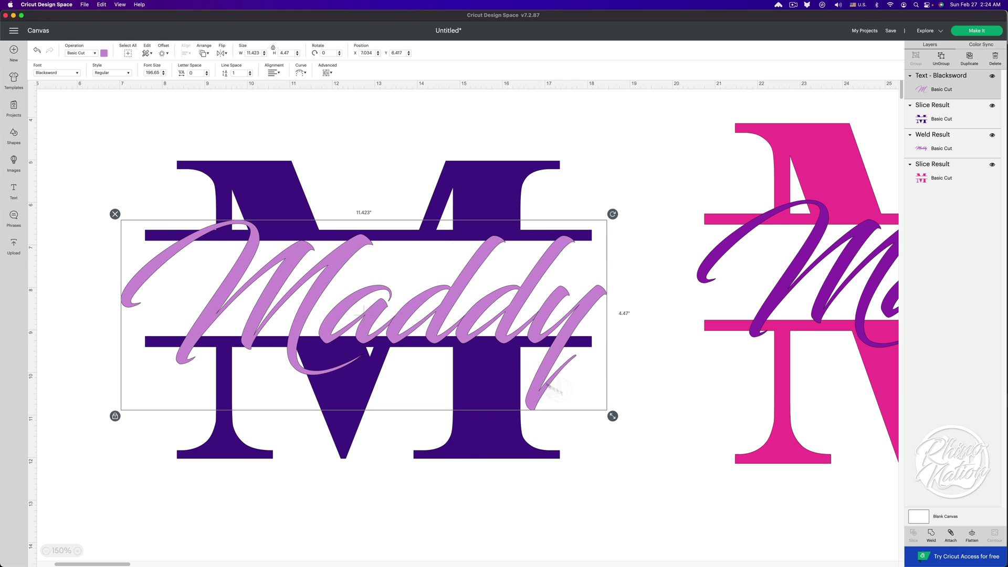
mouse_move(498, 332)
mouse_down()
mouse_move(498, 312)
mouse_move(496, 321)
mouse_up()
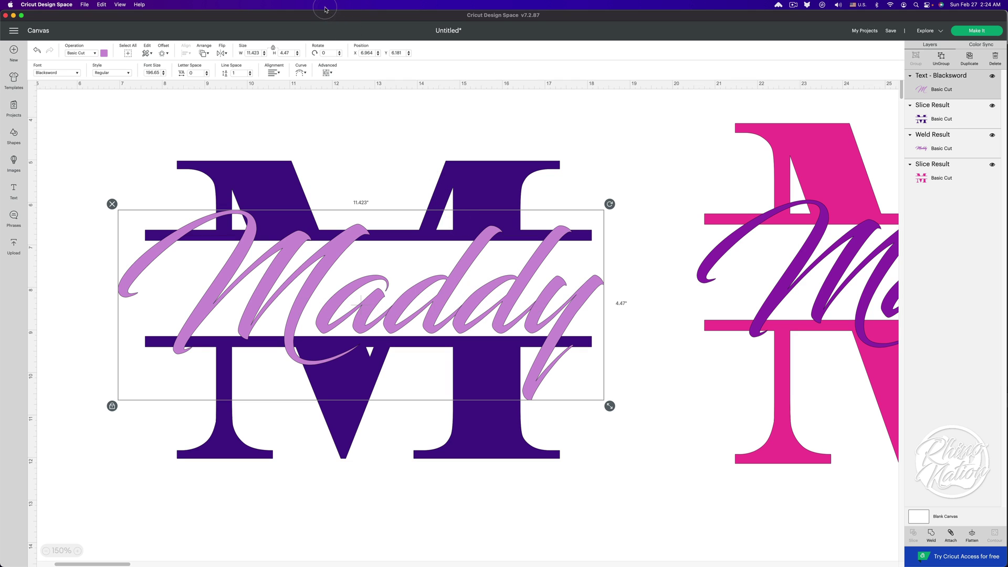
- Ungroup the light purple name into individual letters
click(327, 73)
click(342, 86)
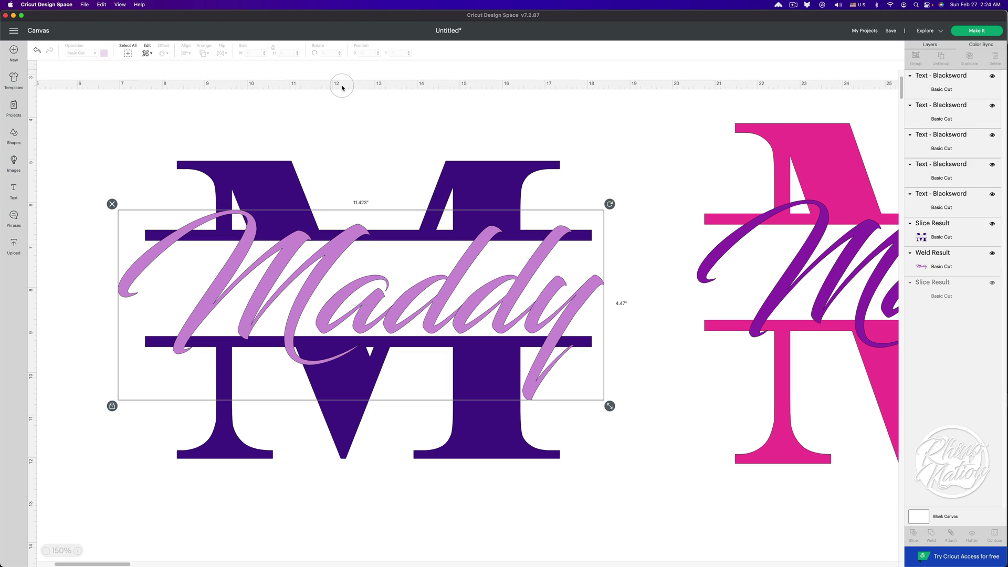
click(574, 298)
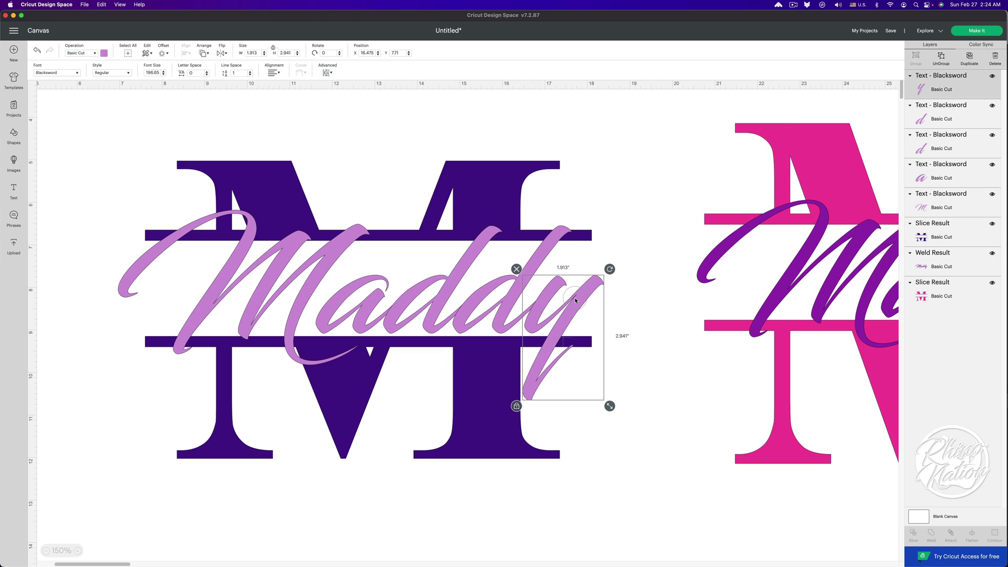
shift+click(510, 304)
shift+click(417, 308)
shift+click(359, 312)
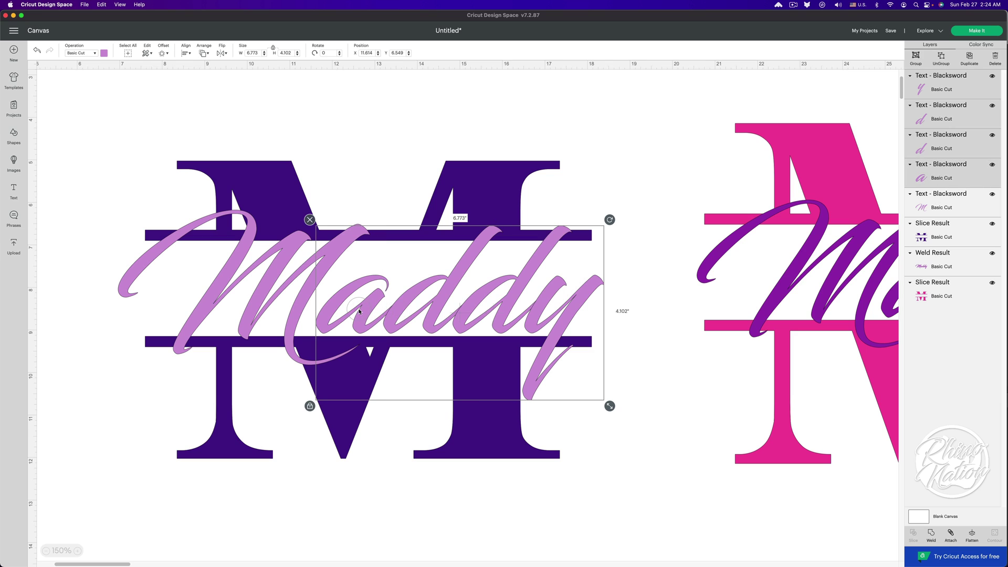
drag(359, 311, 360, 313)
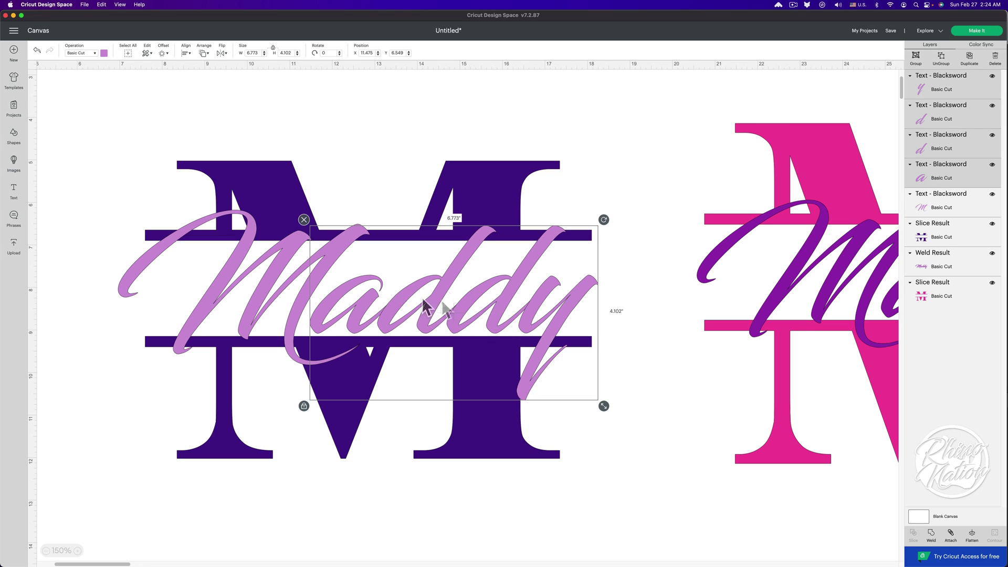
click(454, 306)
key(super+z)
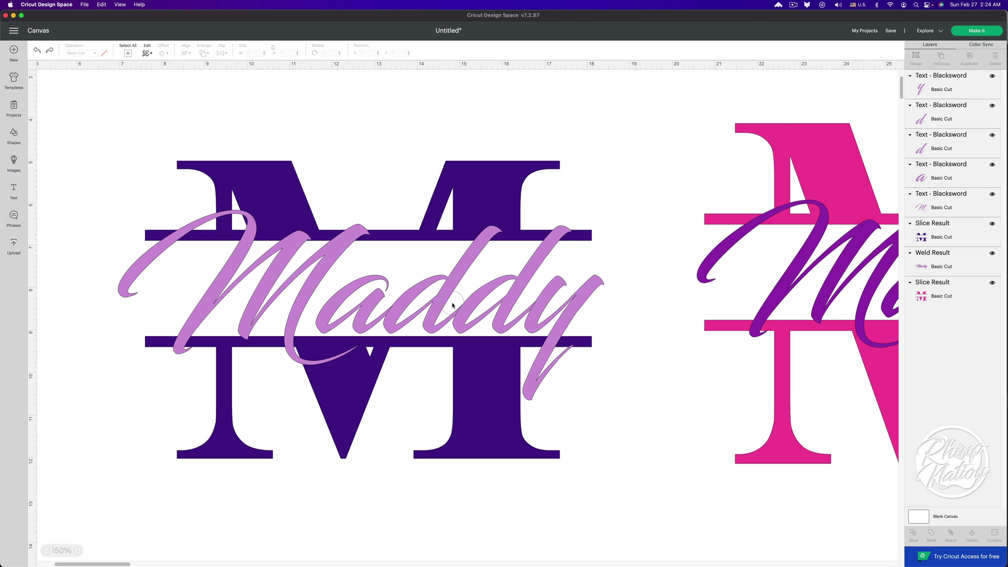
- Nudge the four lowercase letters together left to X 11.514, against the script capital M, and weld all five letters
click(358, 295)
shift+click(440, 298)
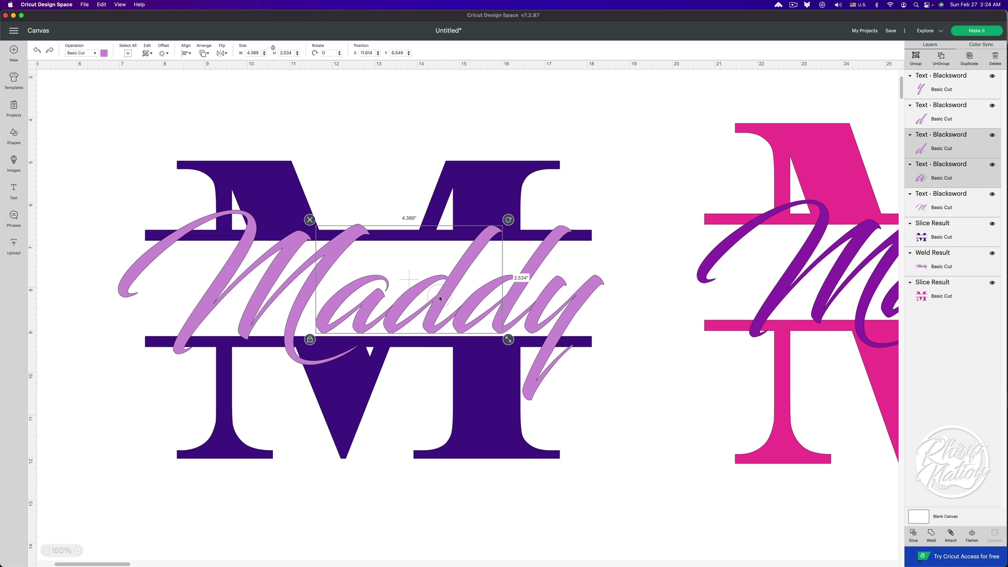
shift+click(528, 273)
shift+click(554, 296)
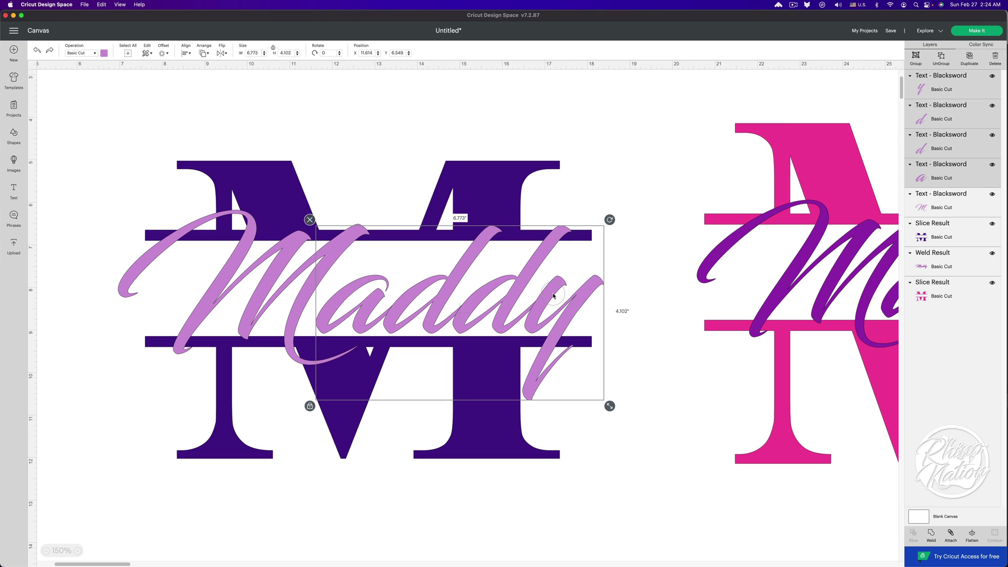
key(Left)
key(Left)
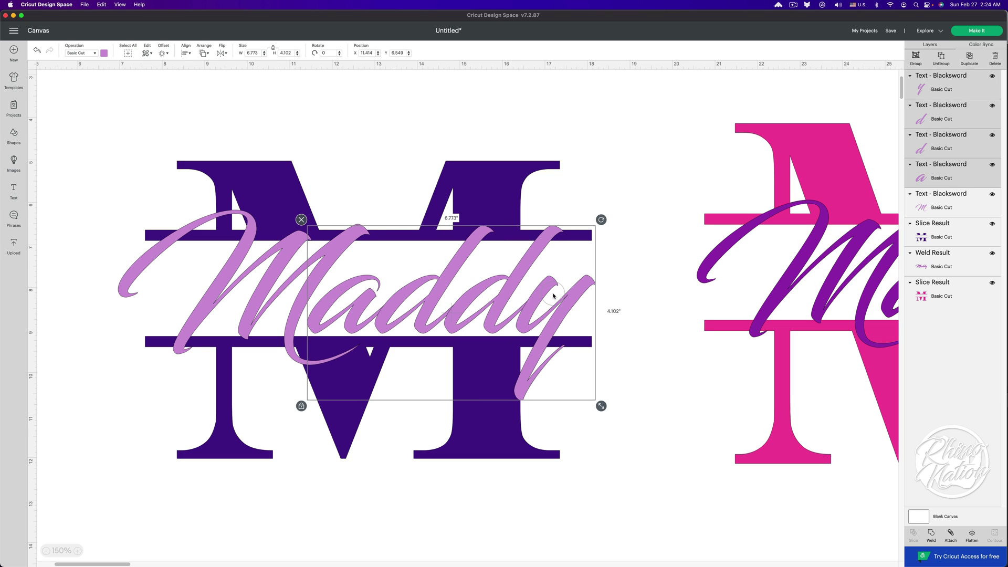
key(Right)
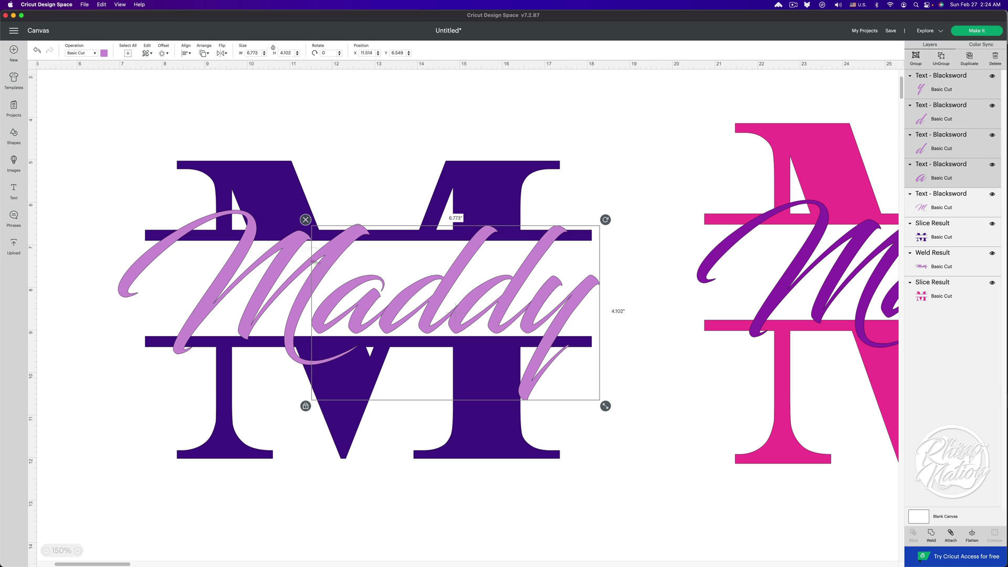
shift+click(238, 257)
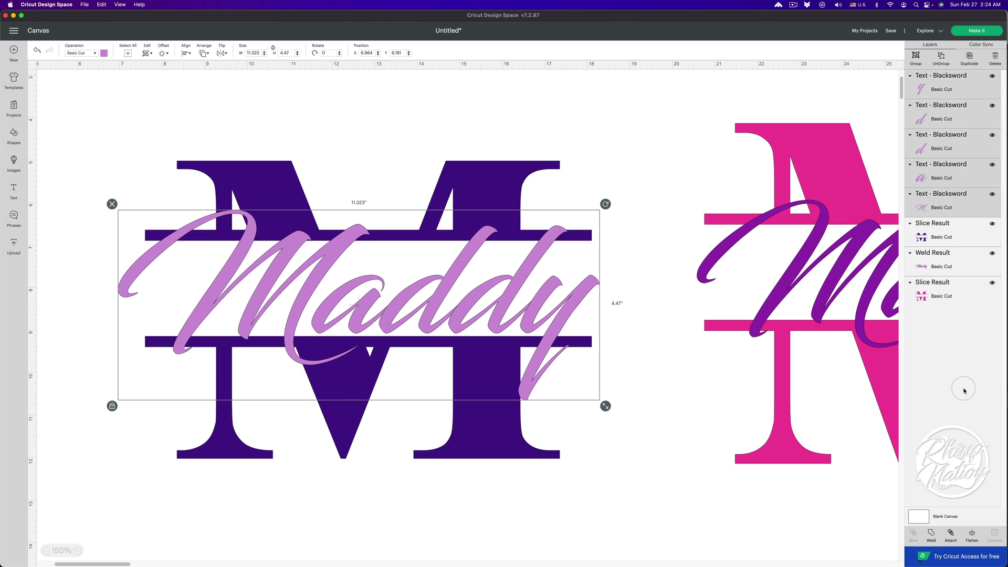
click(929, 533)
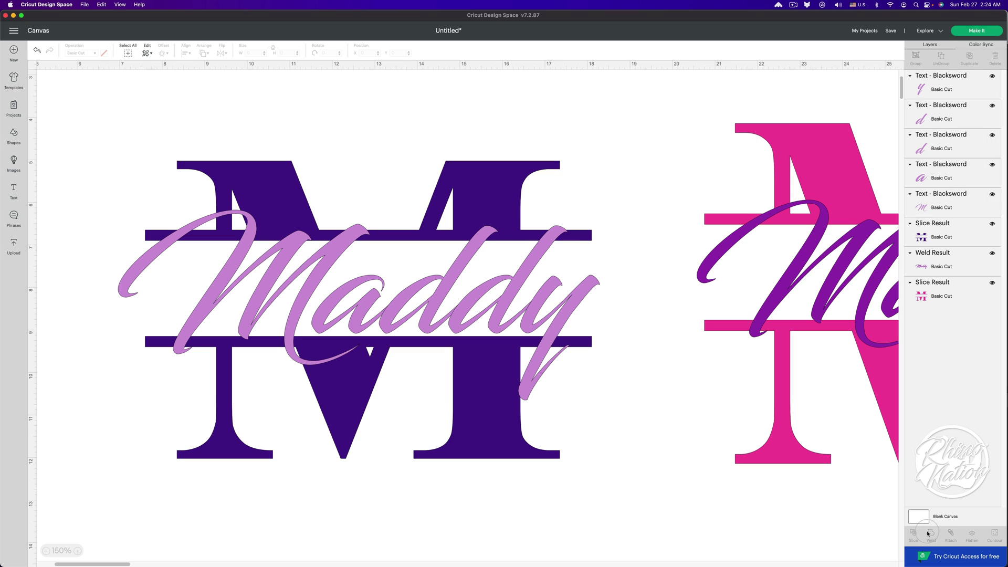